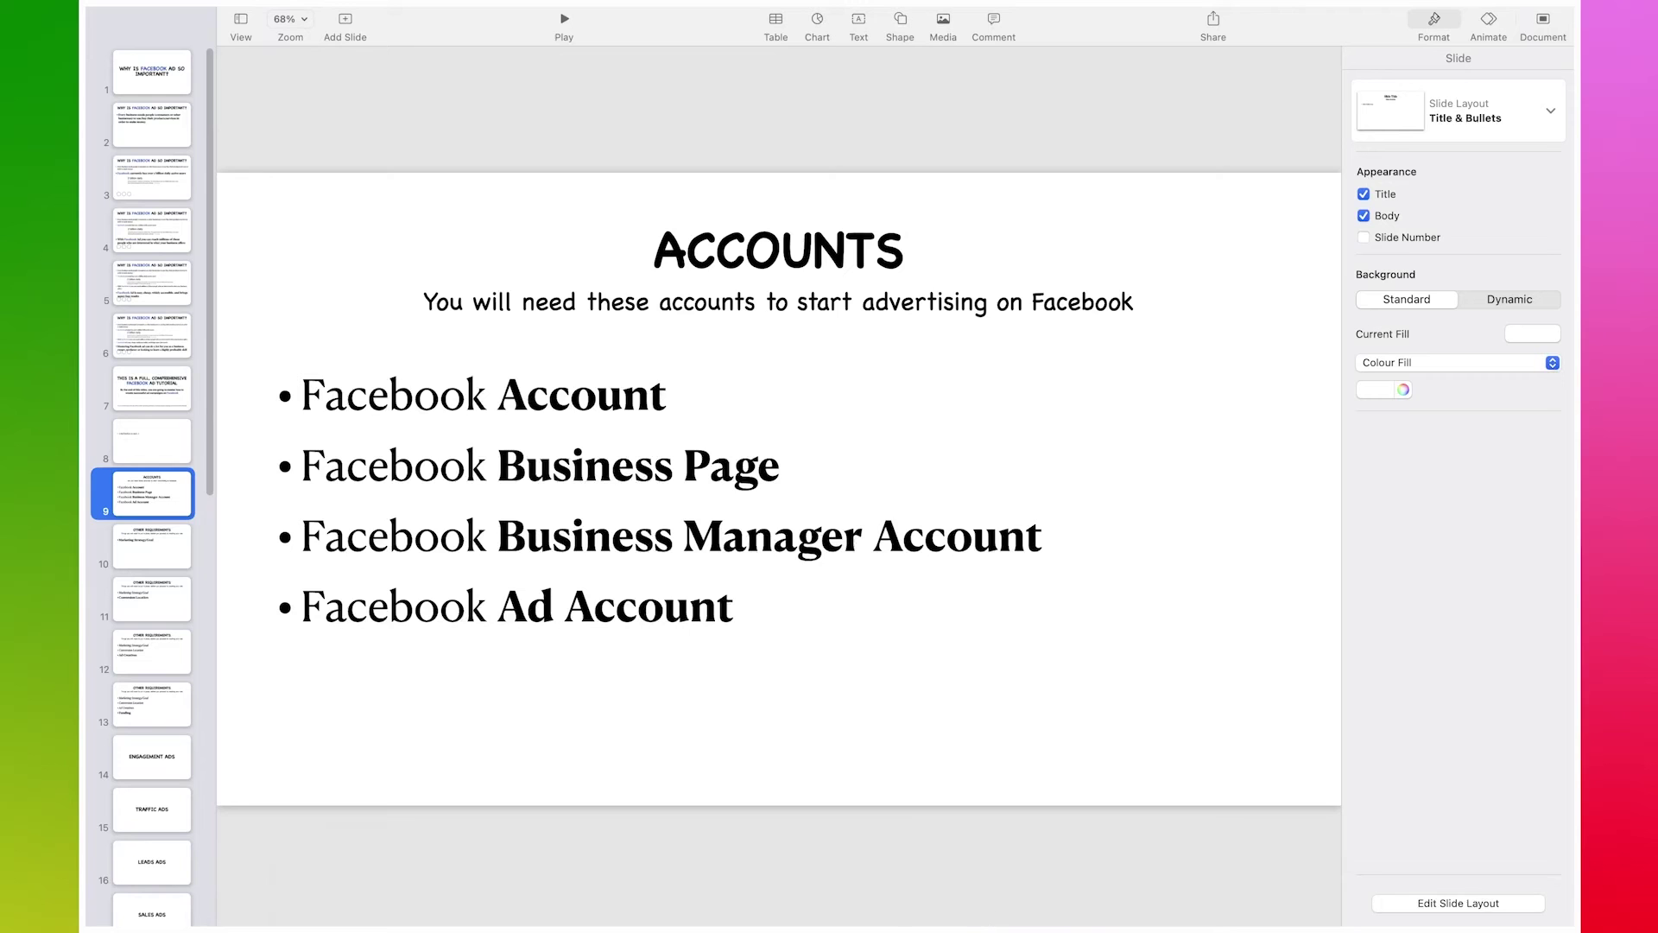
Switch from Keynote to Chrome and load business.facebook.com in a new tab.
left_click(993, 894)
left_click(730, 23)
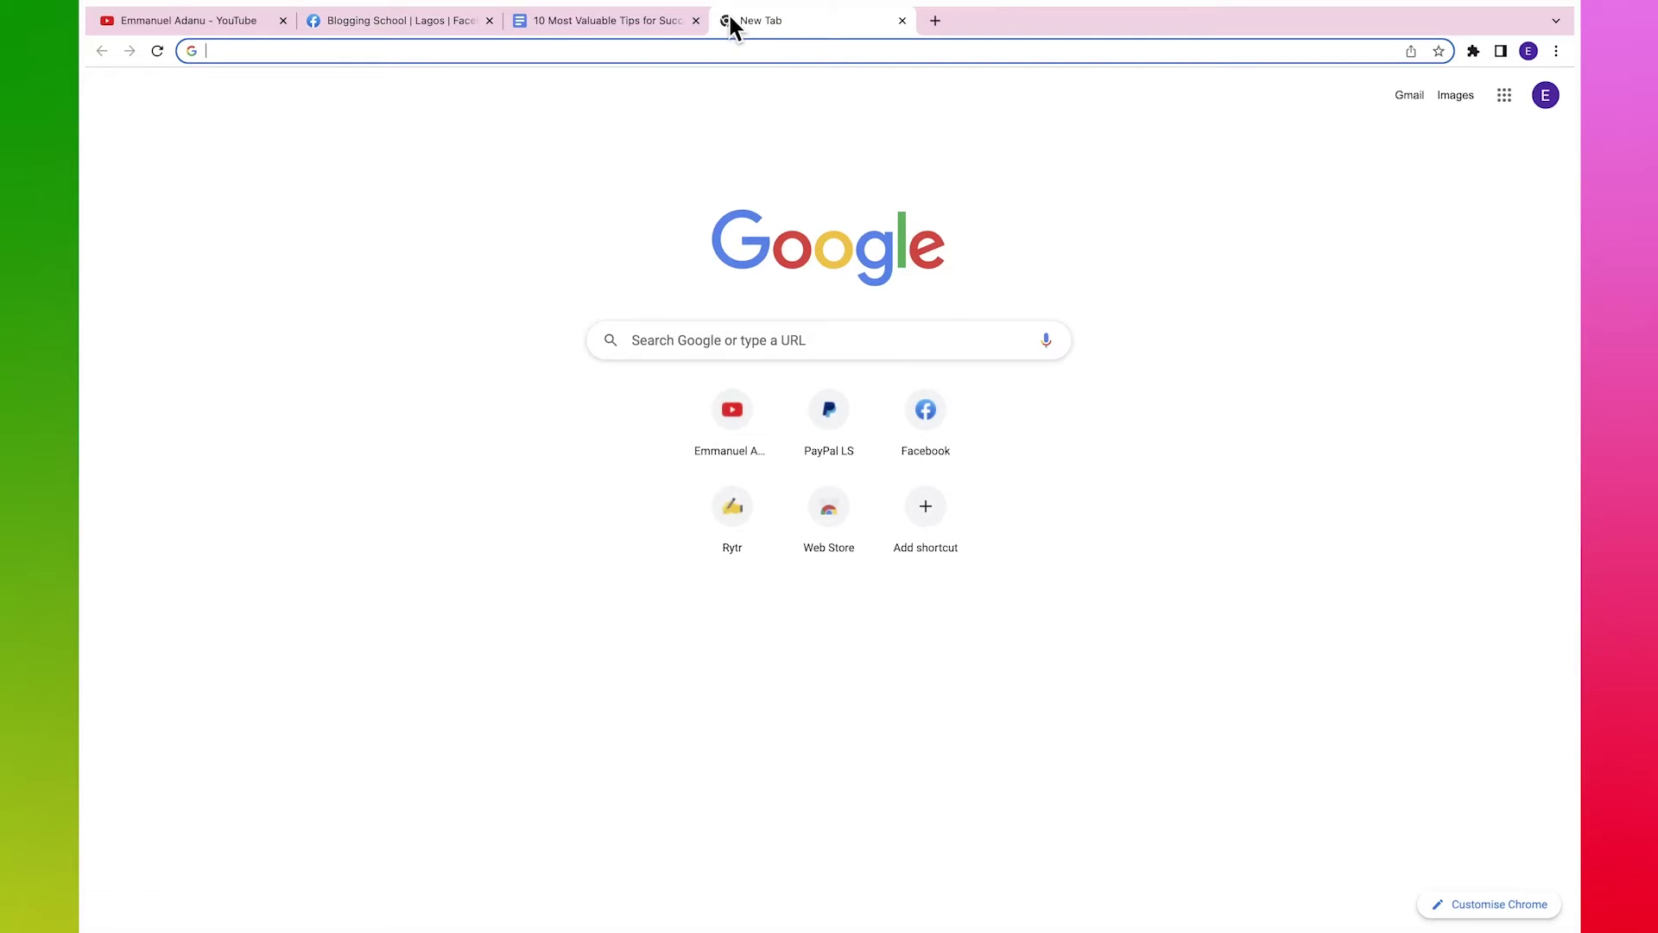
type("business.facebook.com")
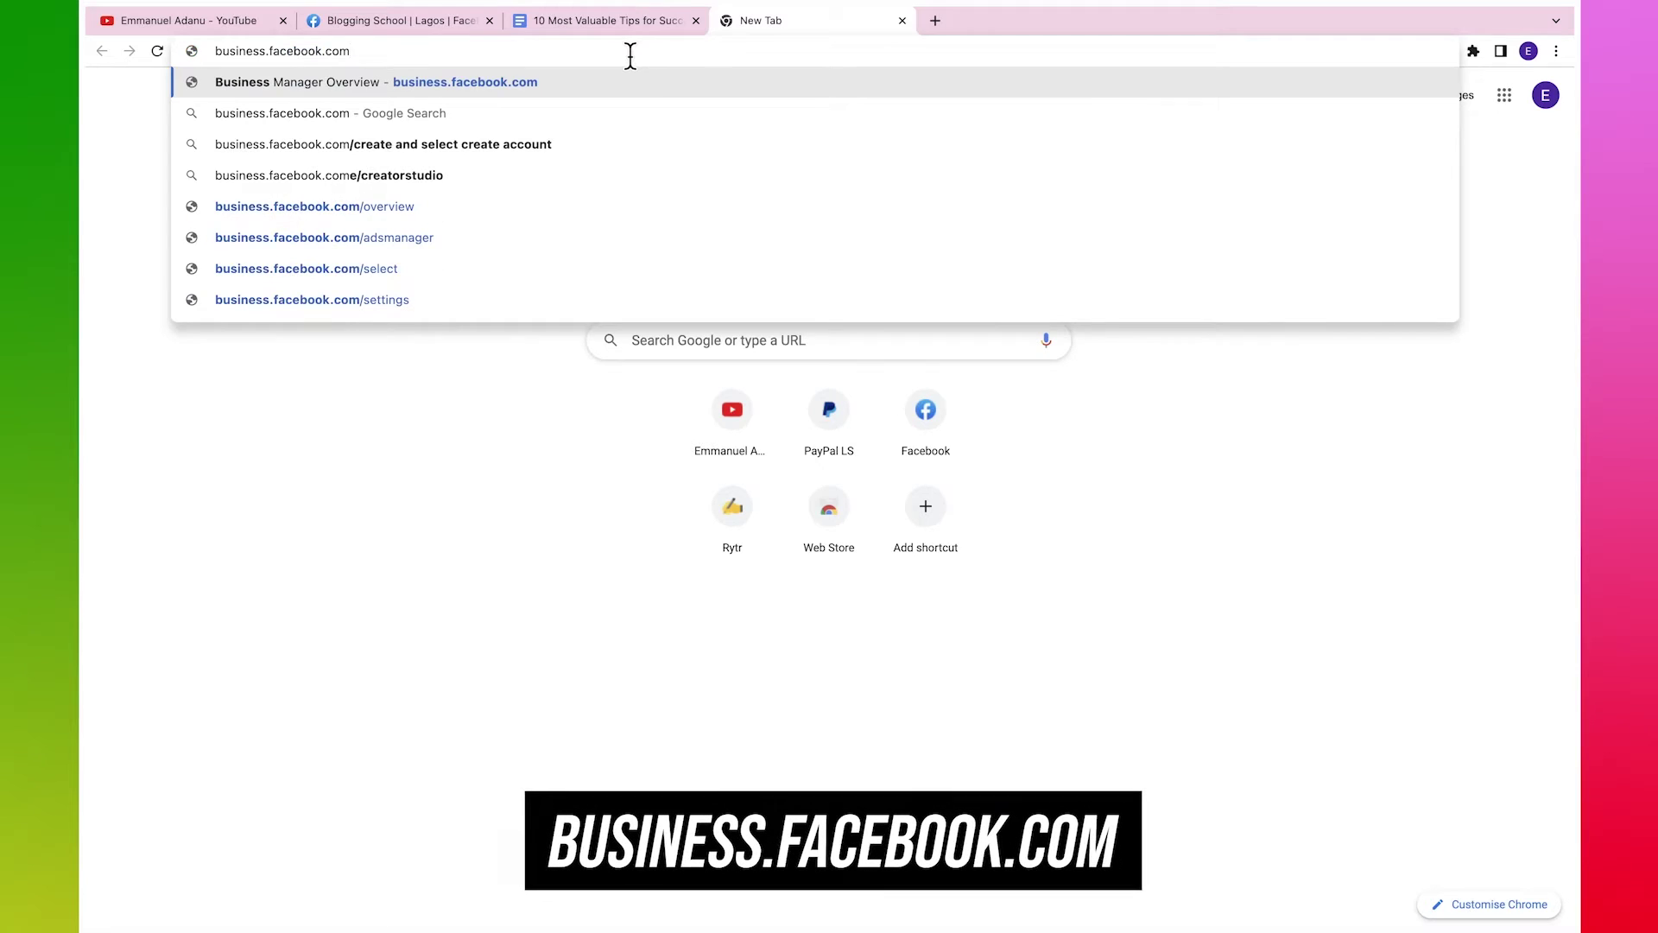
key("Return")
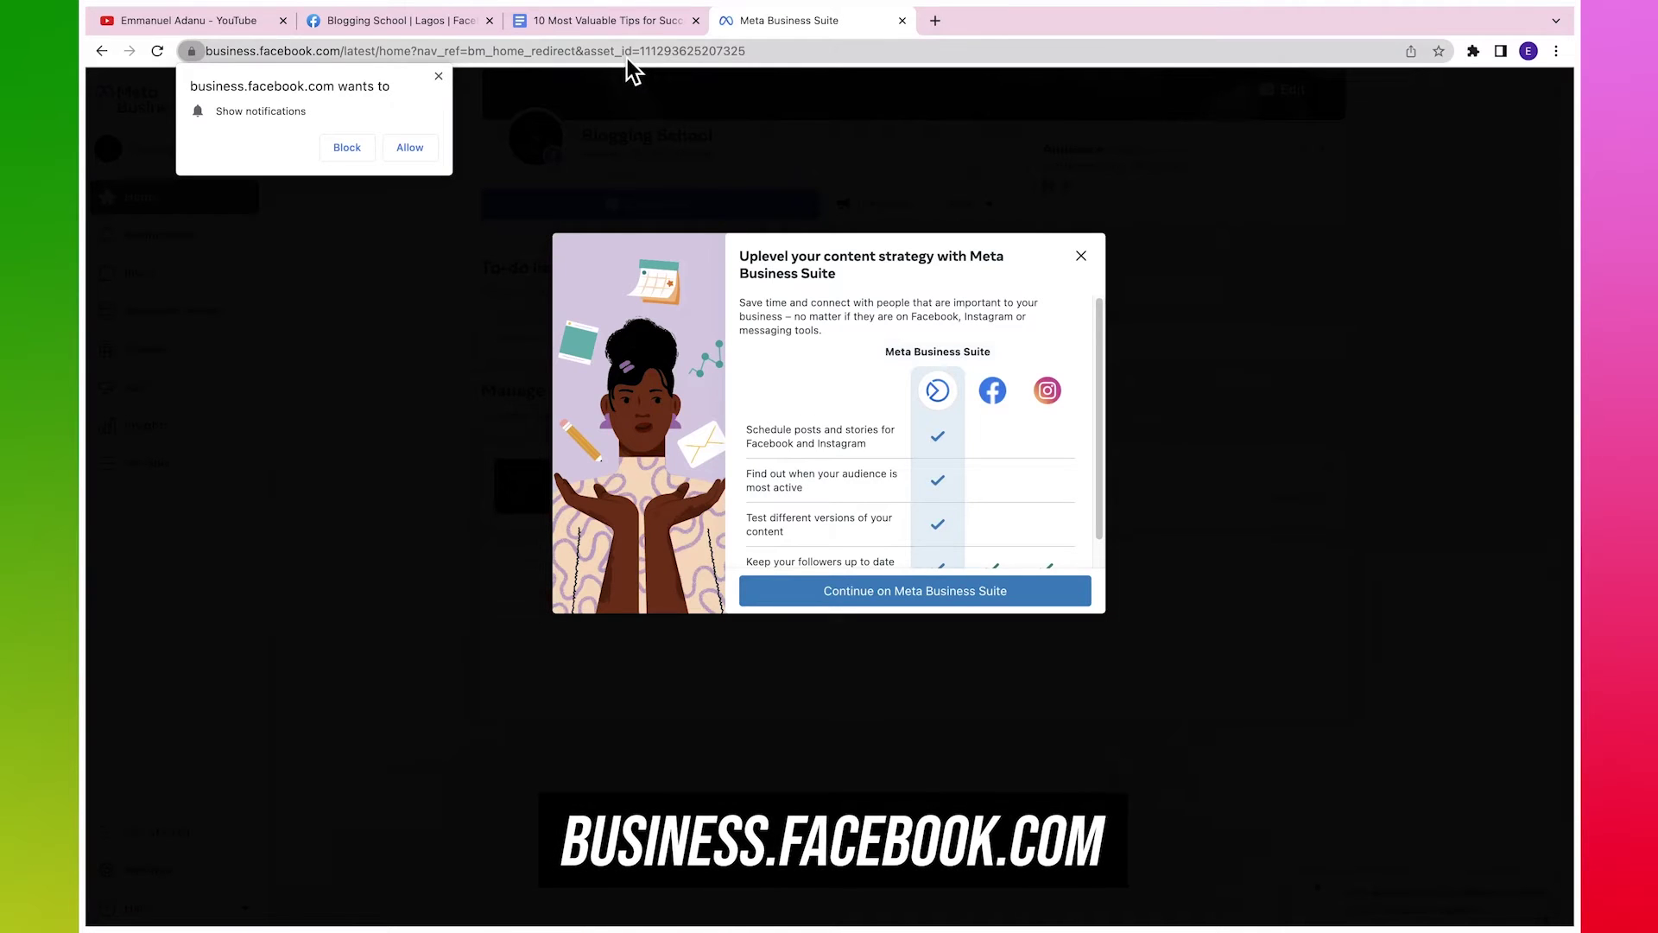
Block site notifications, dismiss the Business Suite welcome dialogs, and show the Blogging School account options.
left_click(347, 148)
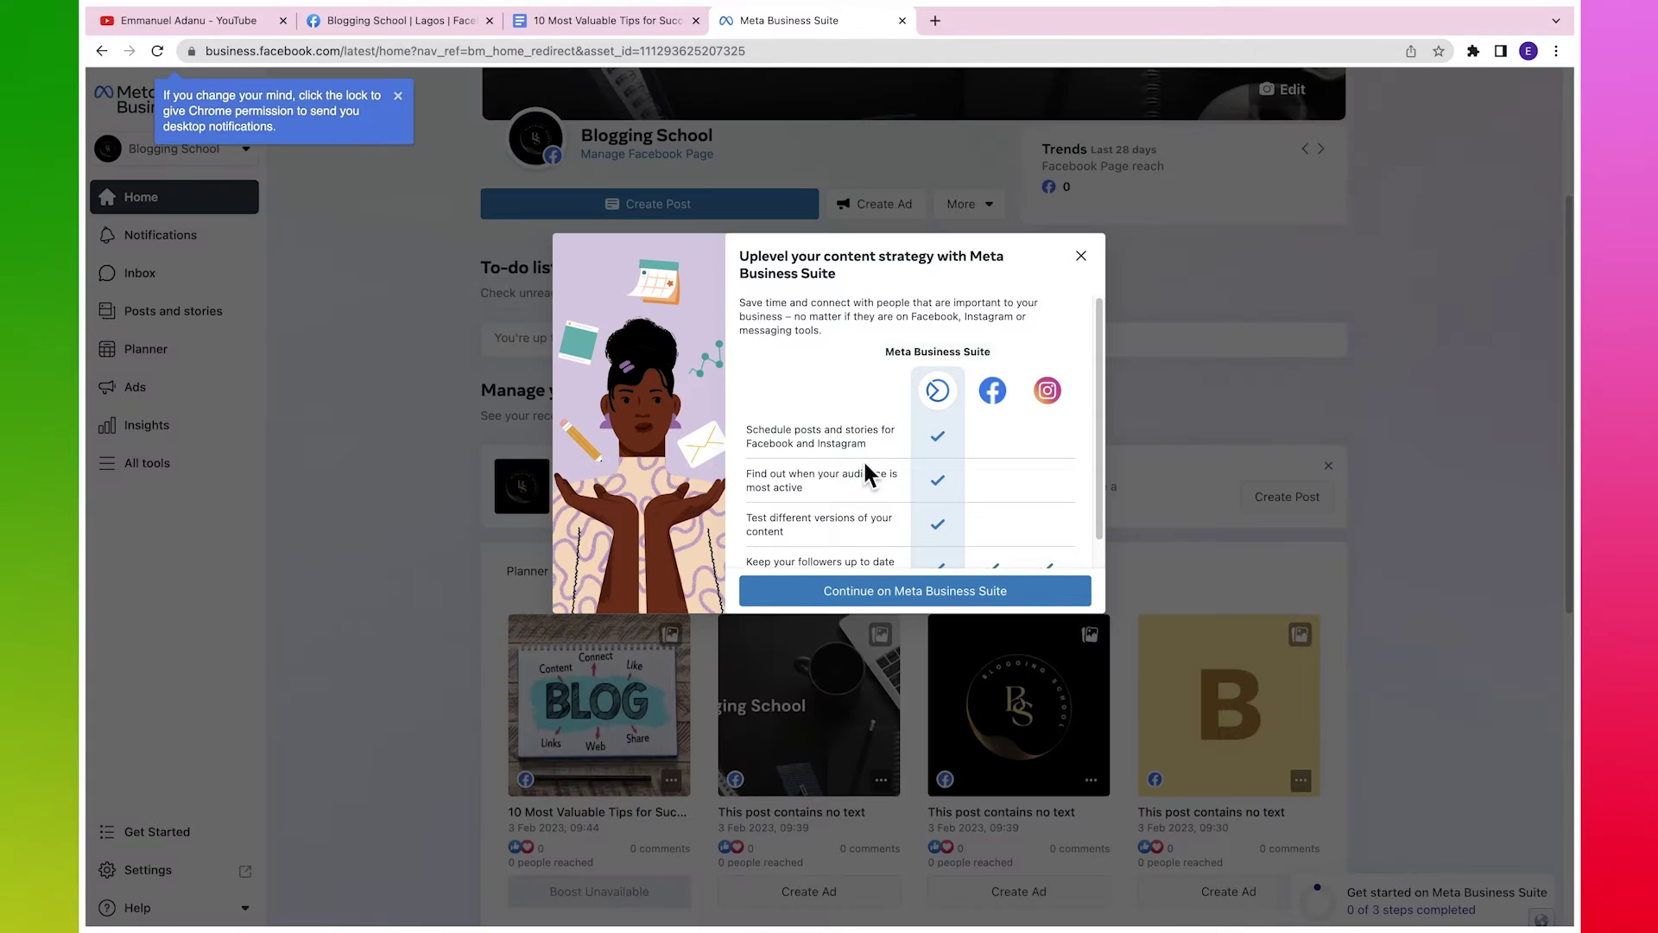
left_click(931, 590)
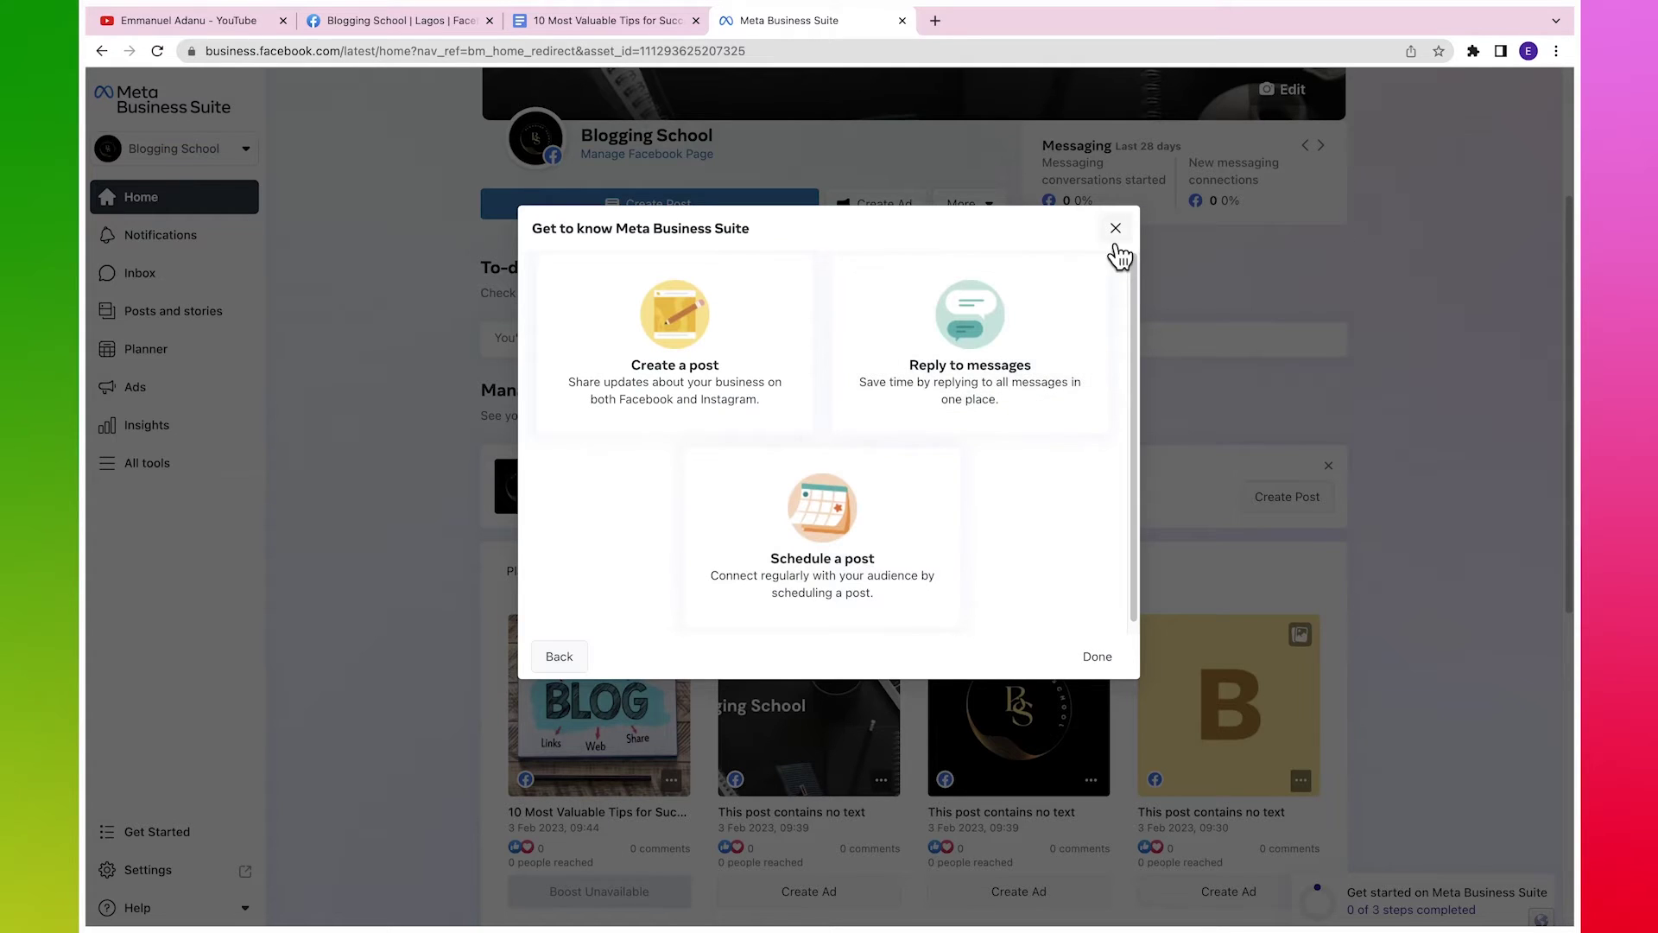
left_click(1096, 663)
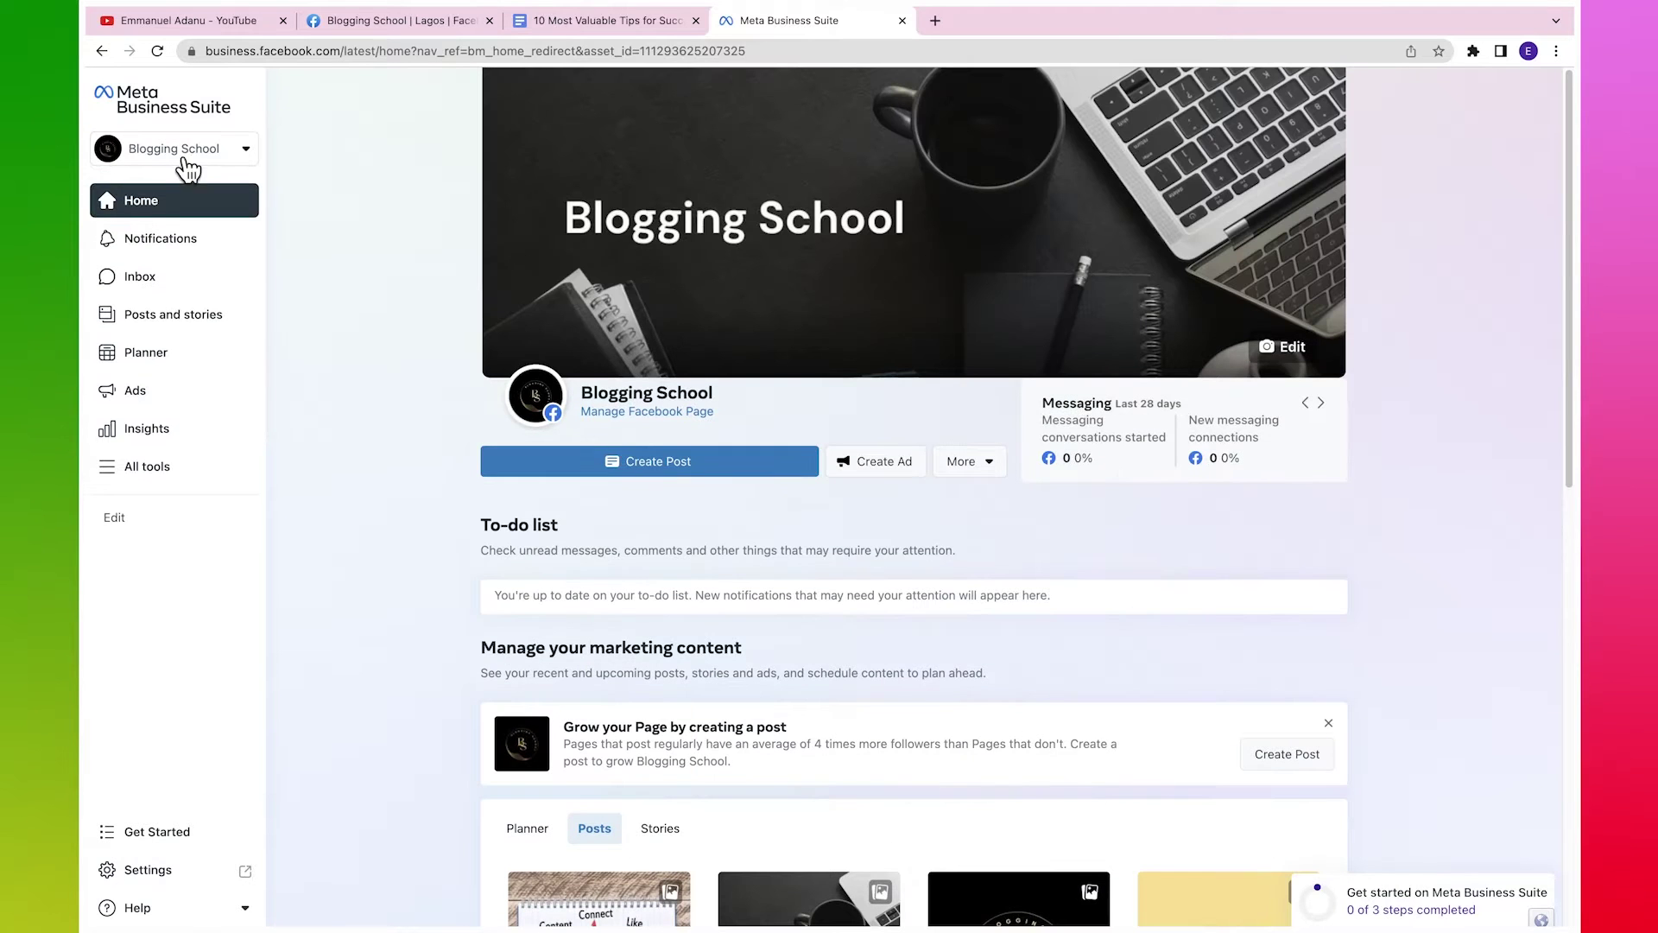
left_click(231, 160)
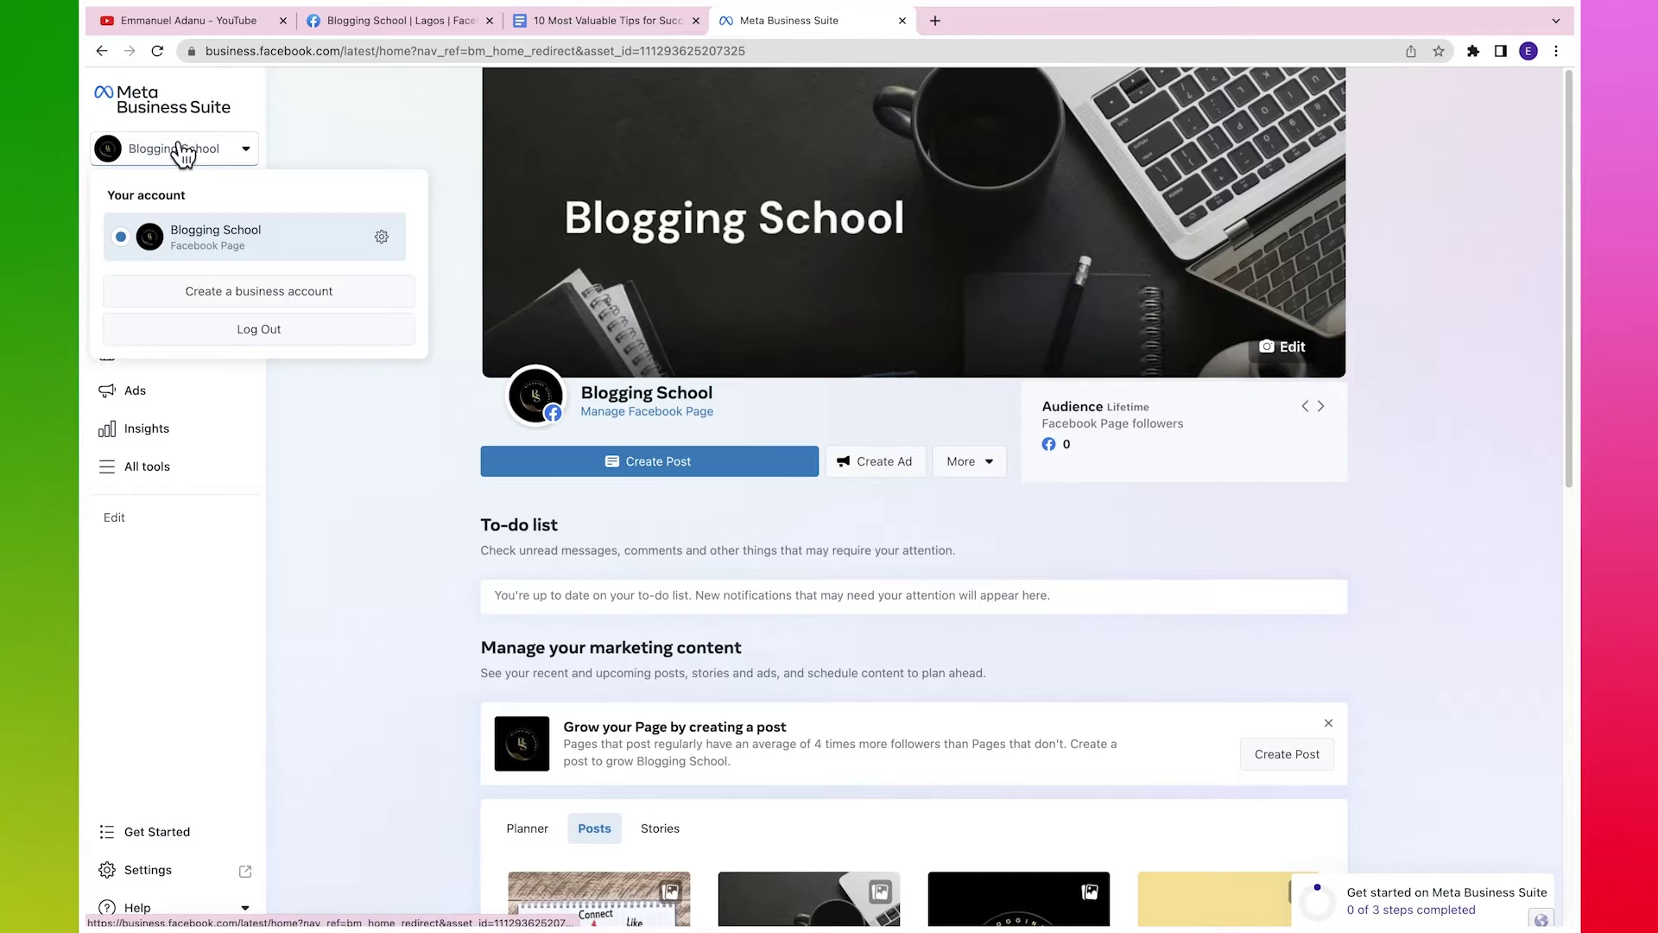
Create a business account named 'Blogging School' with the admin's name and business e-mail.
left_click(261, 293)
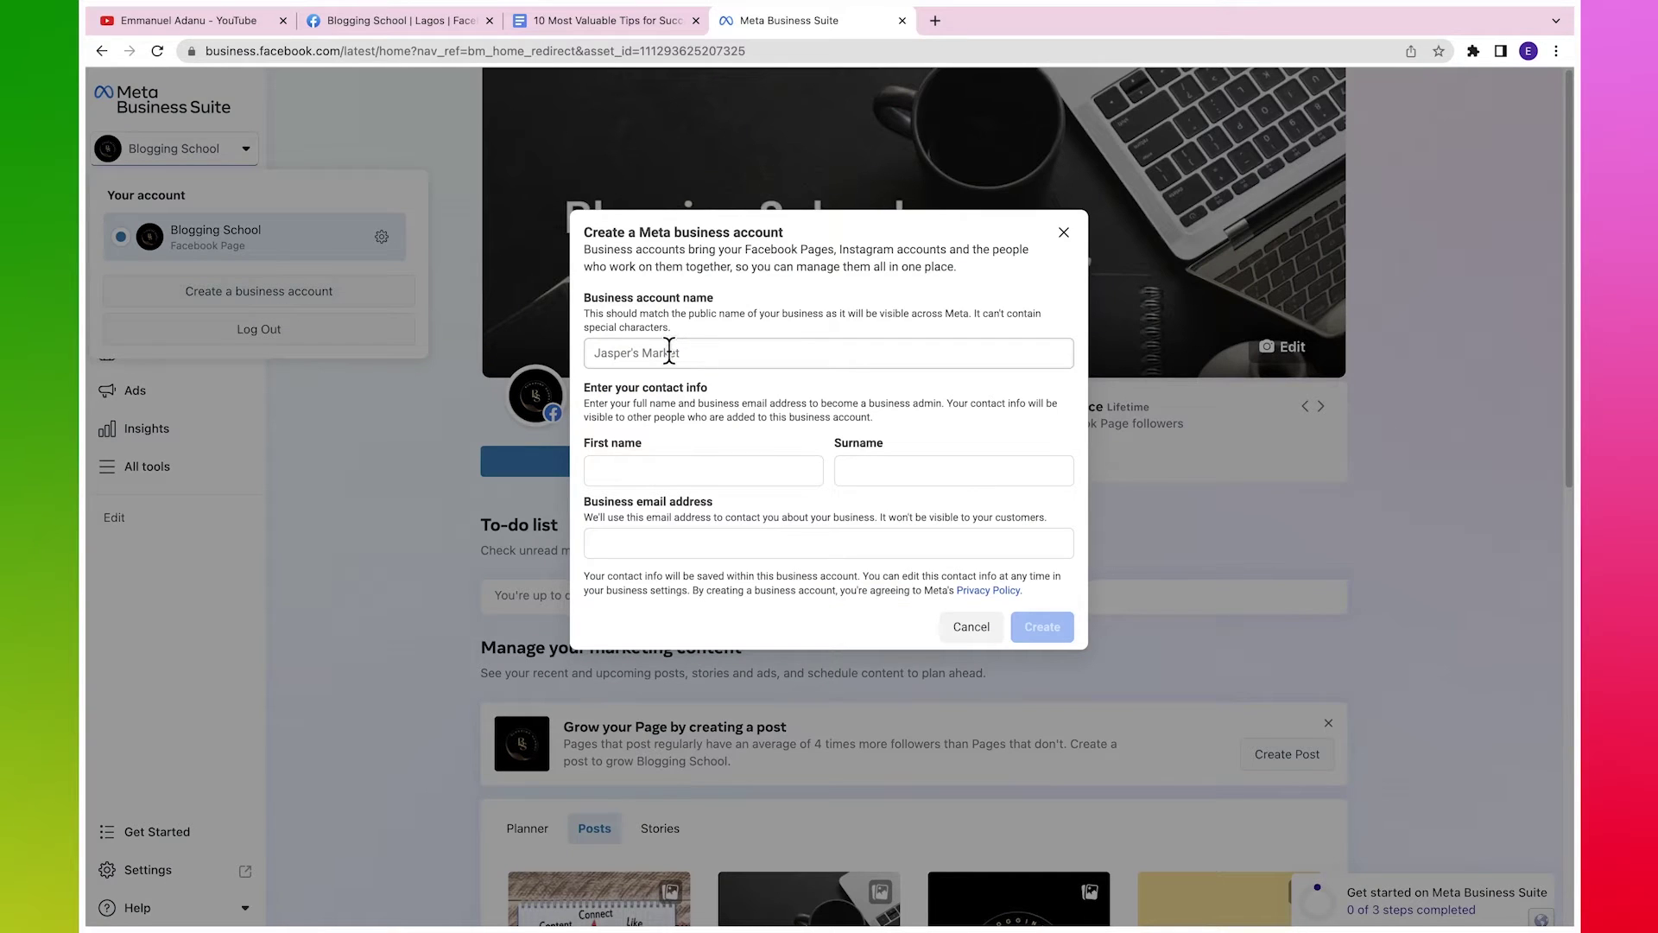
left_click(669, 351)
type("Blogging")
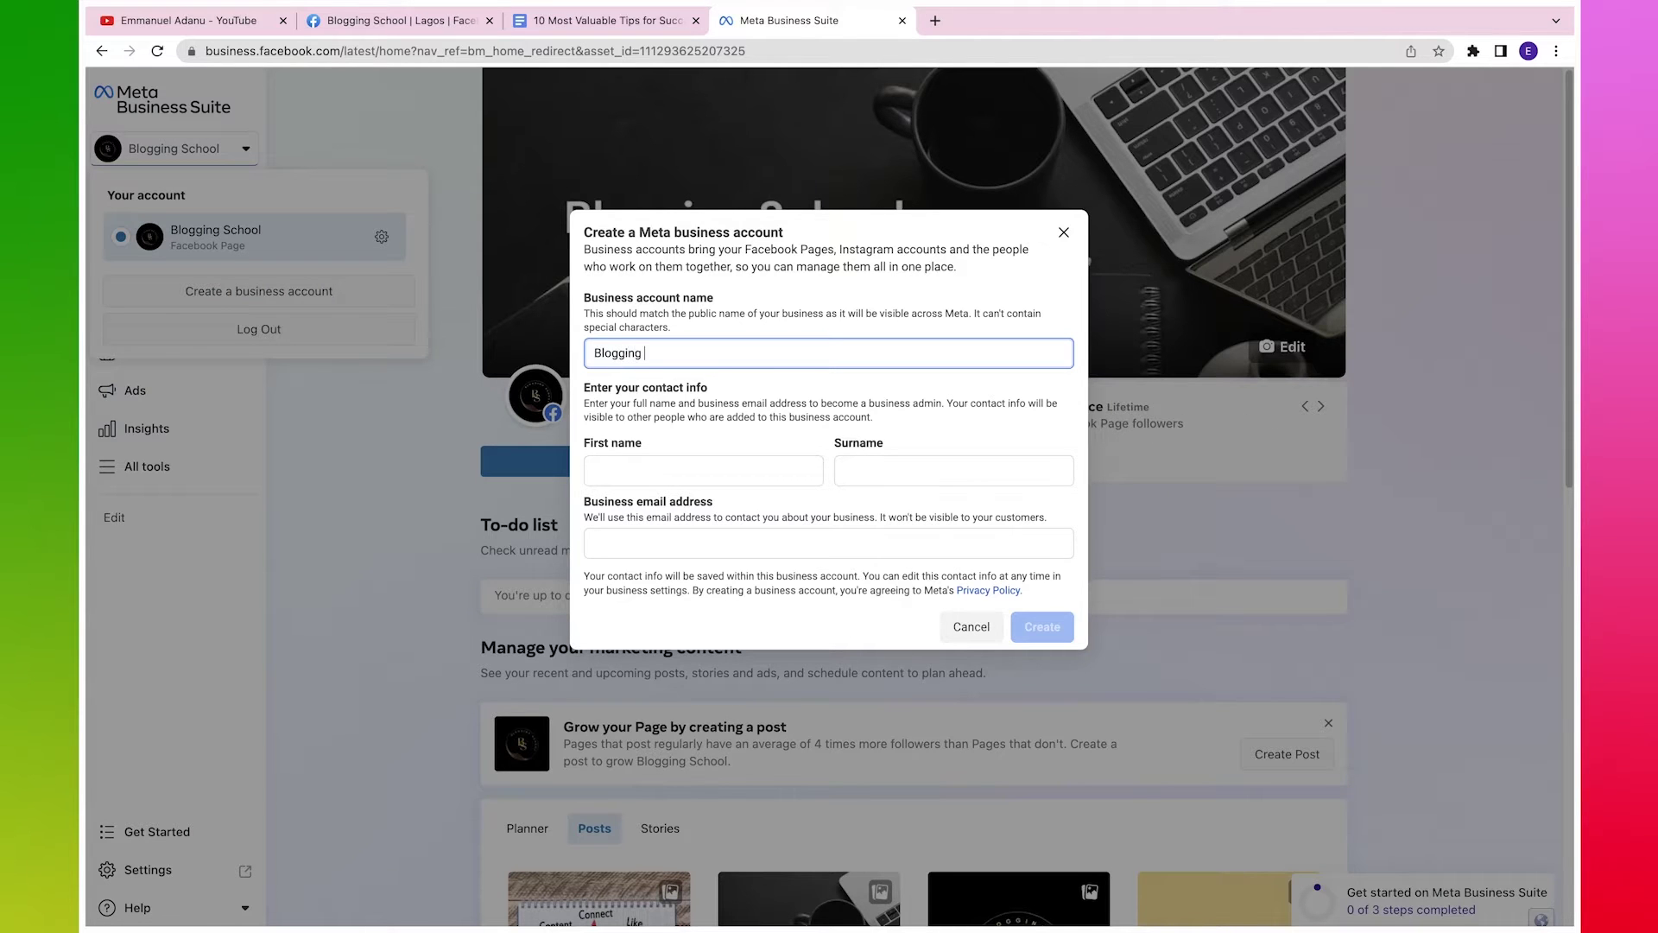
type(" School")
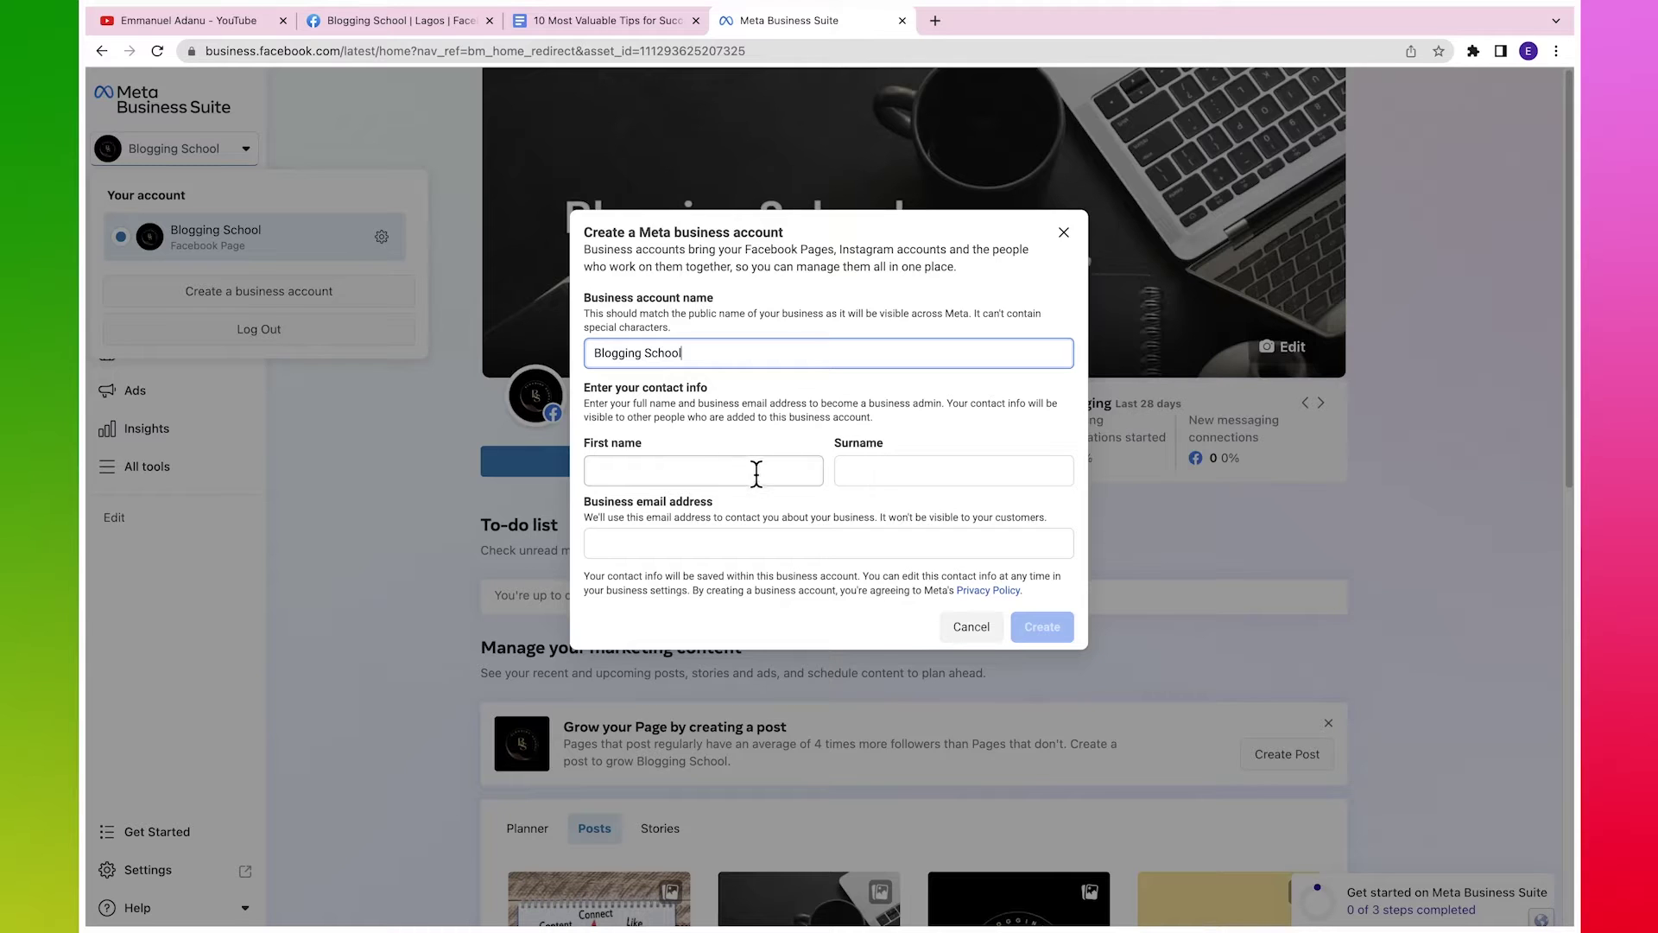
left_click(649, 471)
type("Emmanuel")
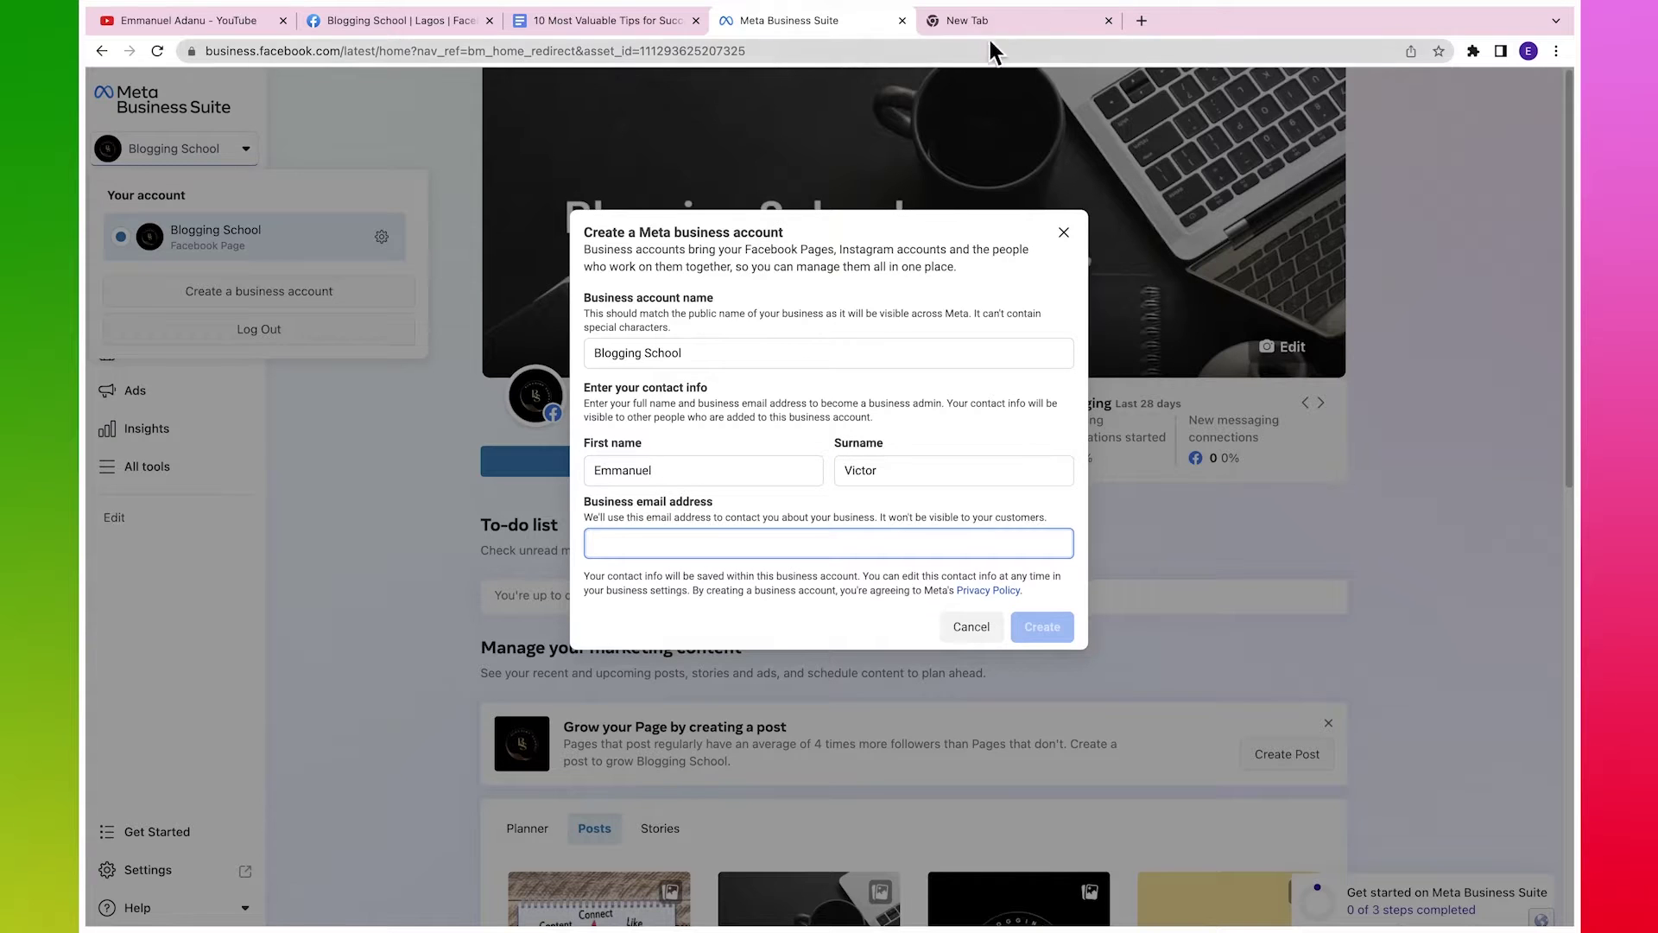
key("ctrl+v")
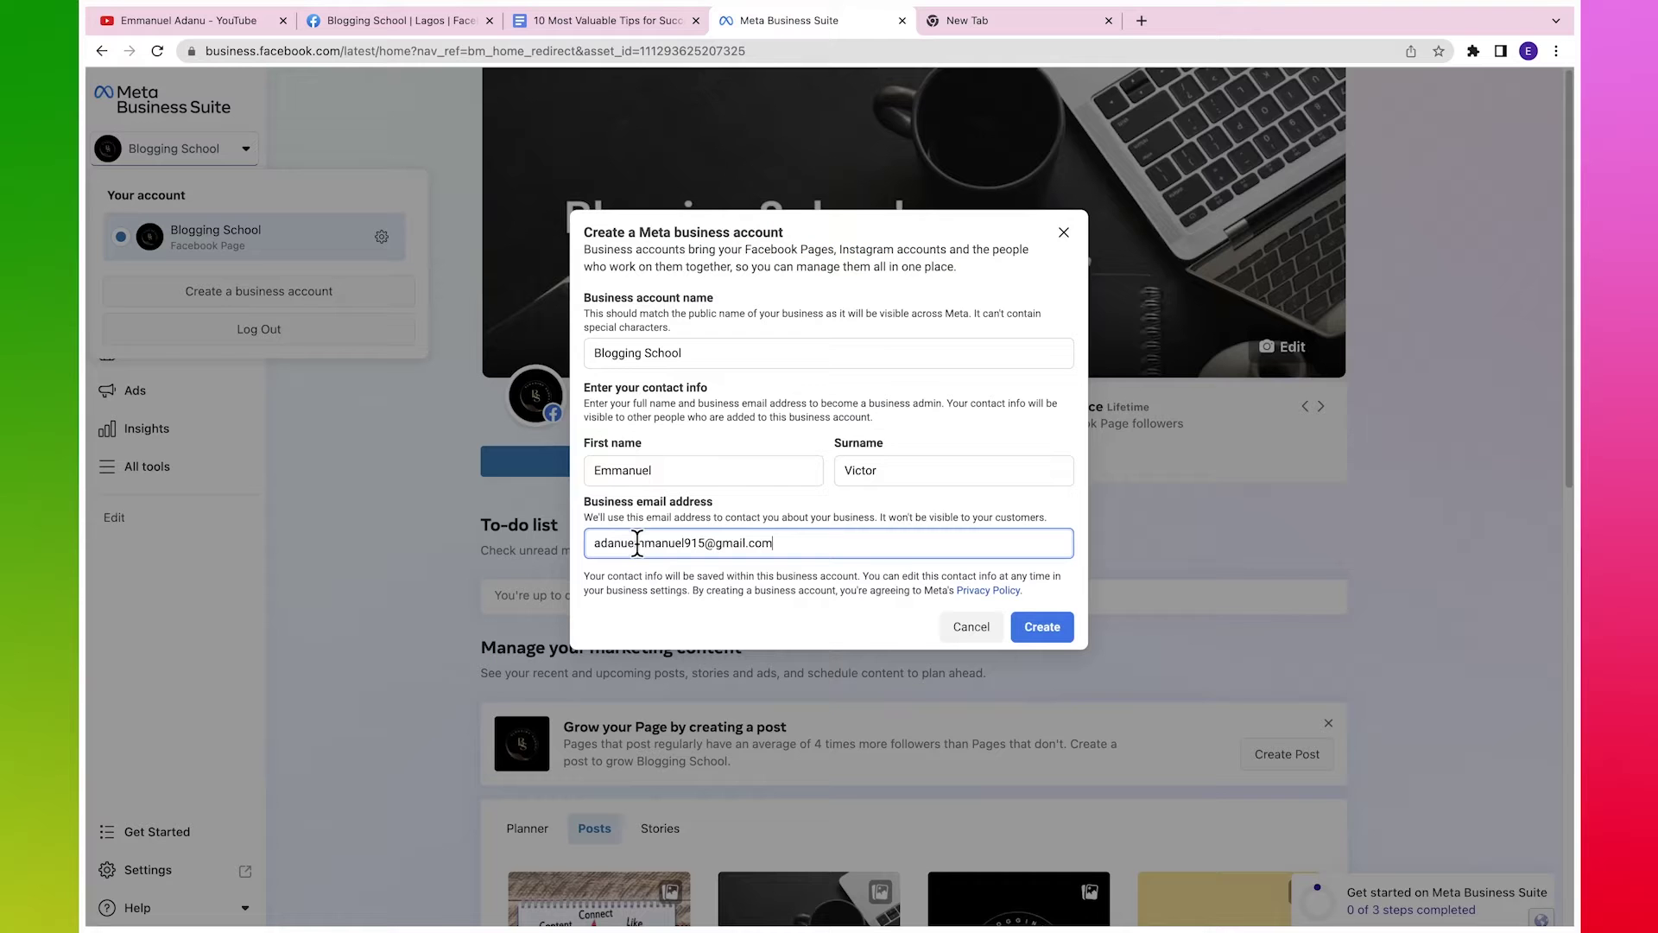
left_click(726, 606)
left_click(1041, 627)
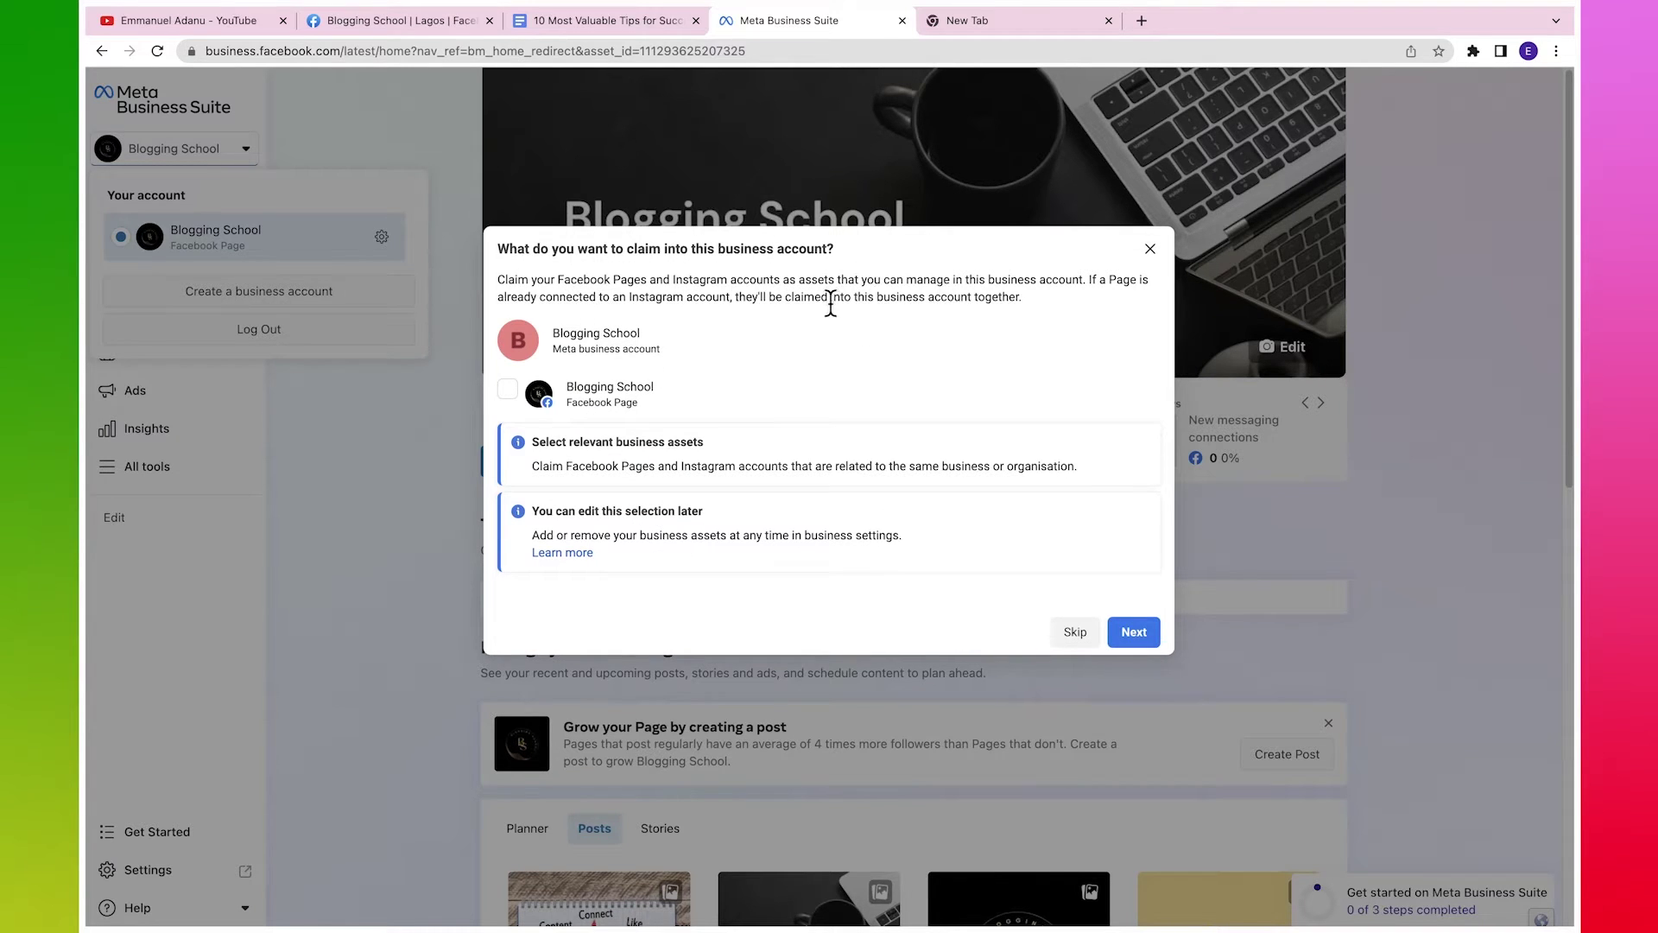
Claim the Blogging School Facebook Page, skip adding people, and confirm the business account setup.
left_click(508, 390)
left_click(1134, 631)
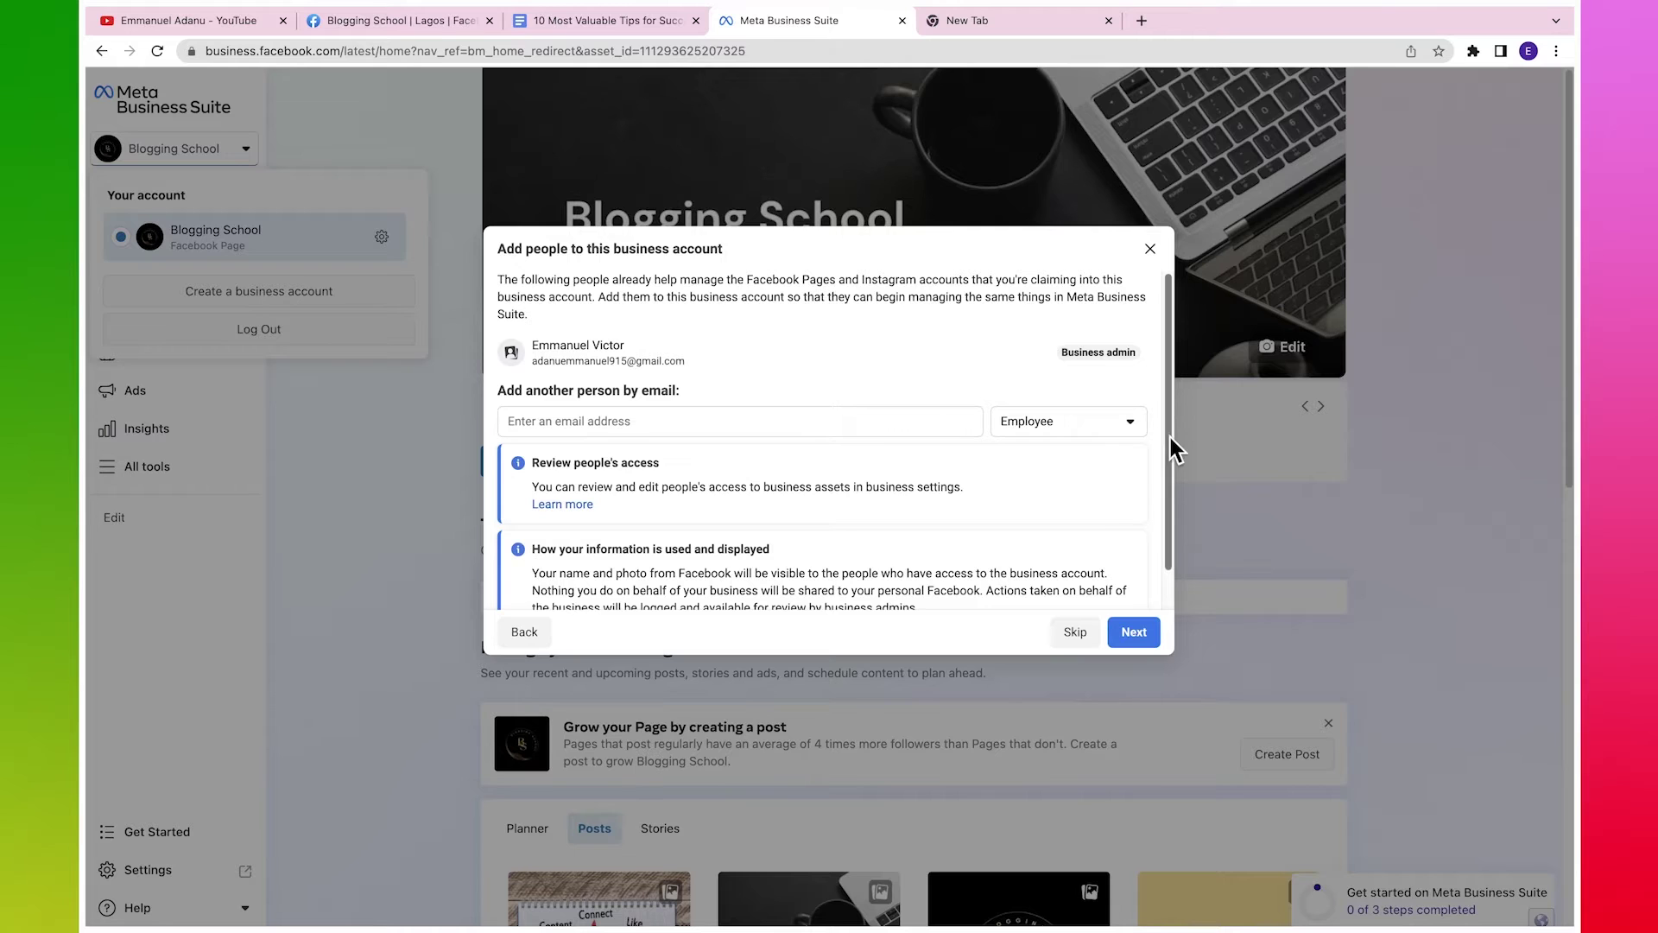
left_click_drag(1168, 437, 1154, 480)
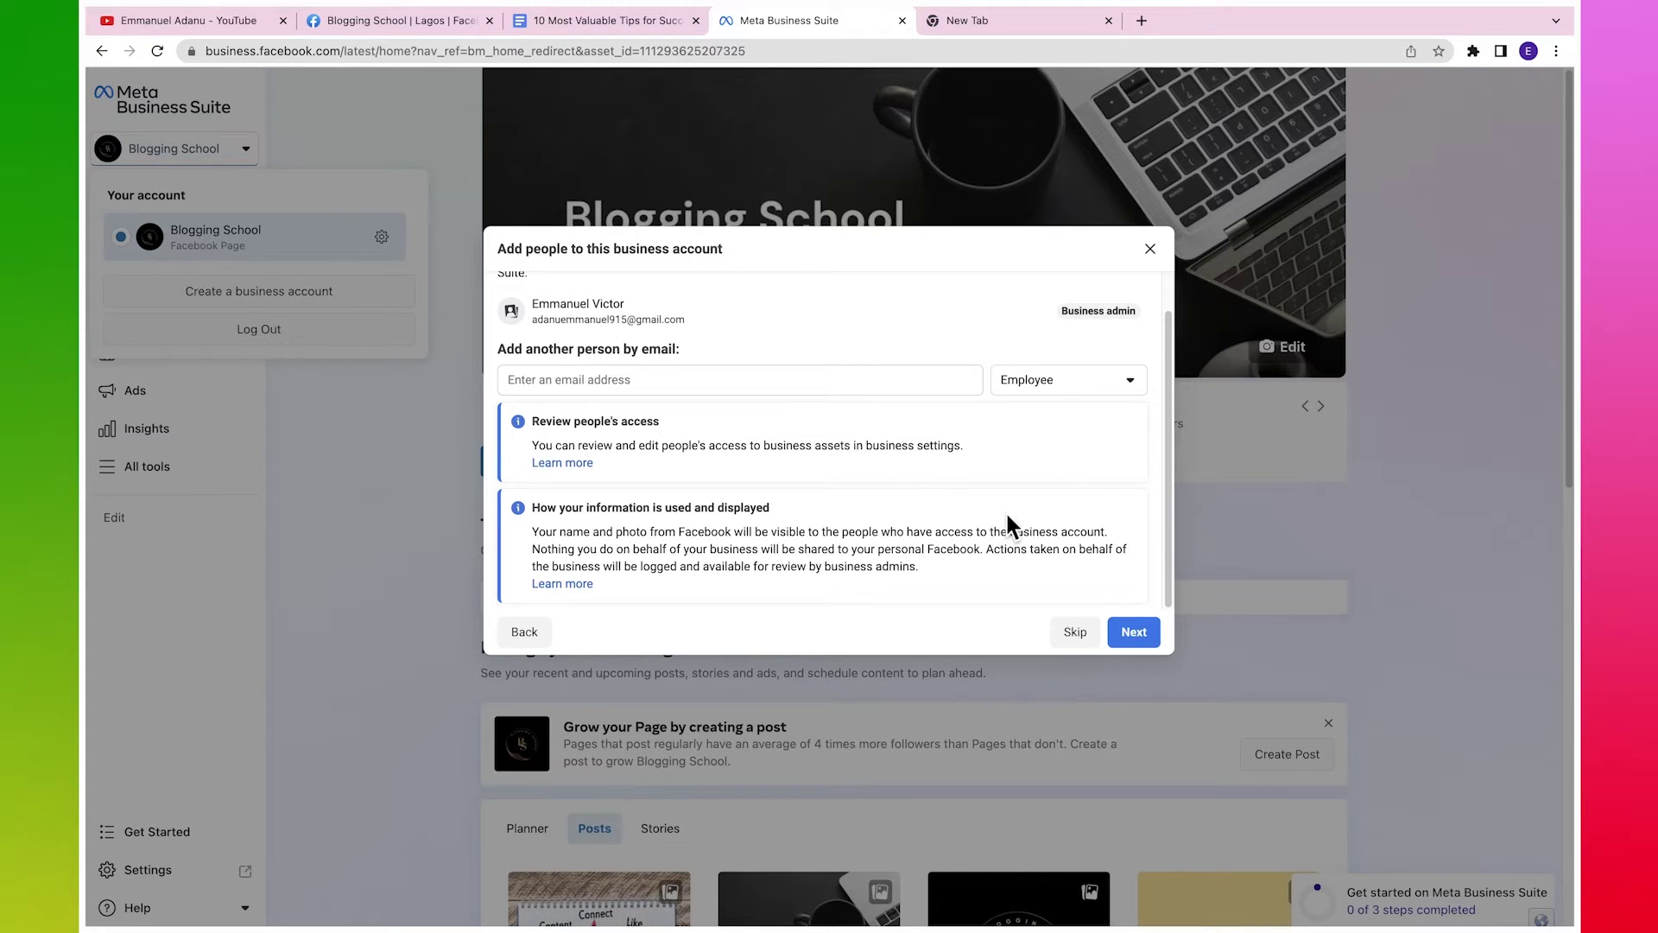
left_click(1131, 630)
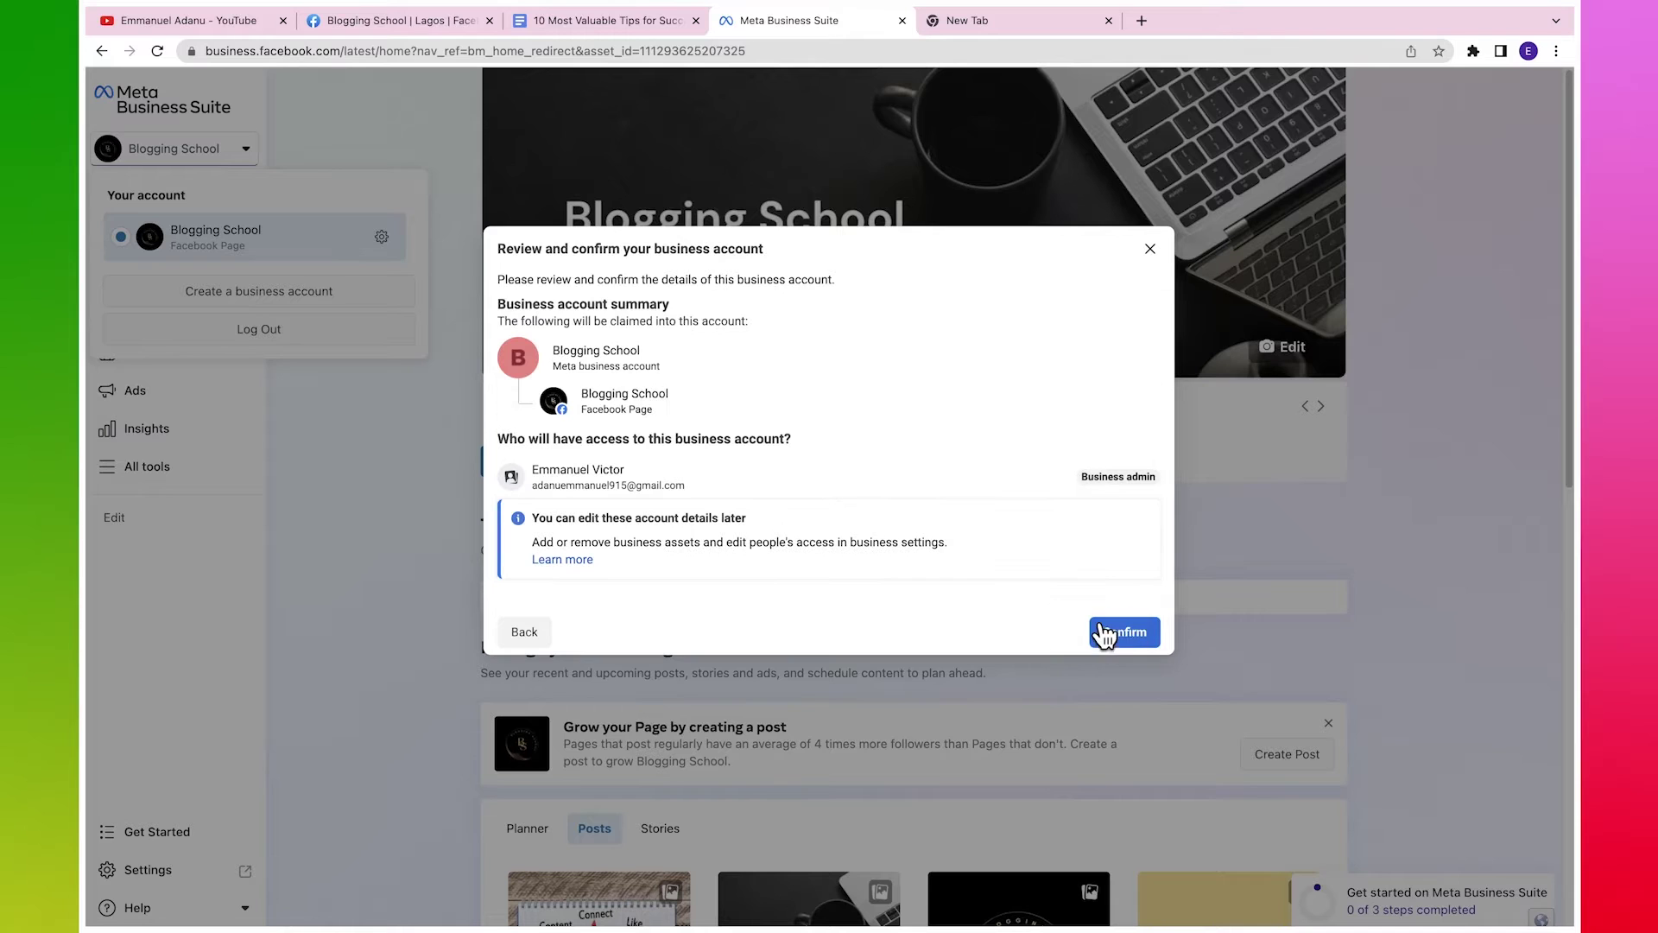
left_click(1120, 635)
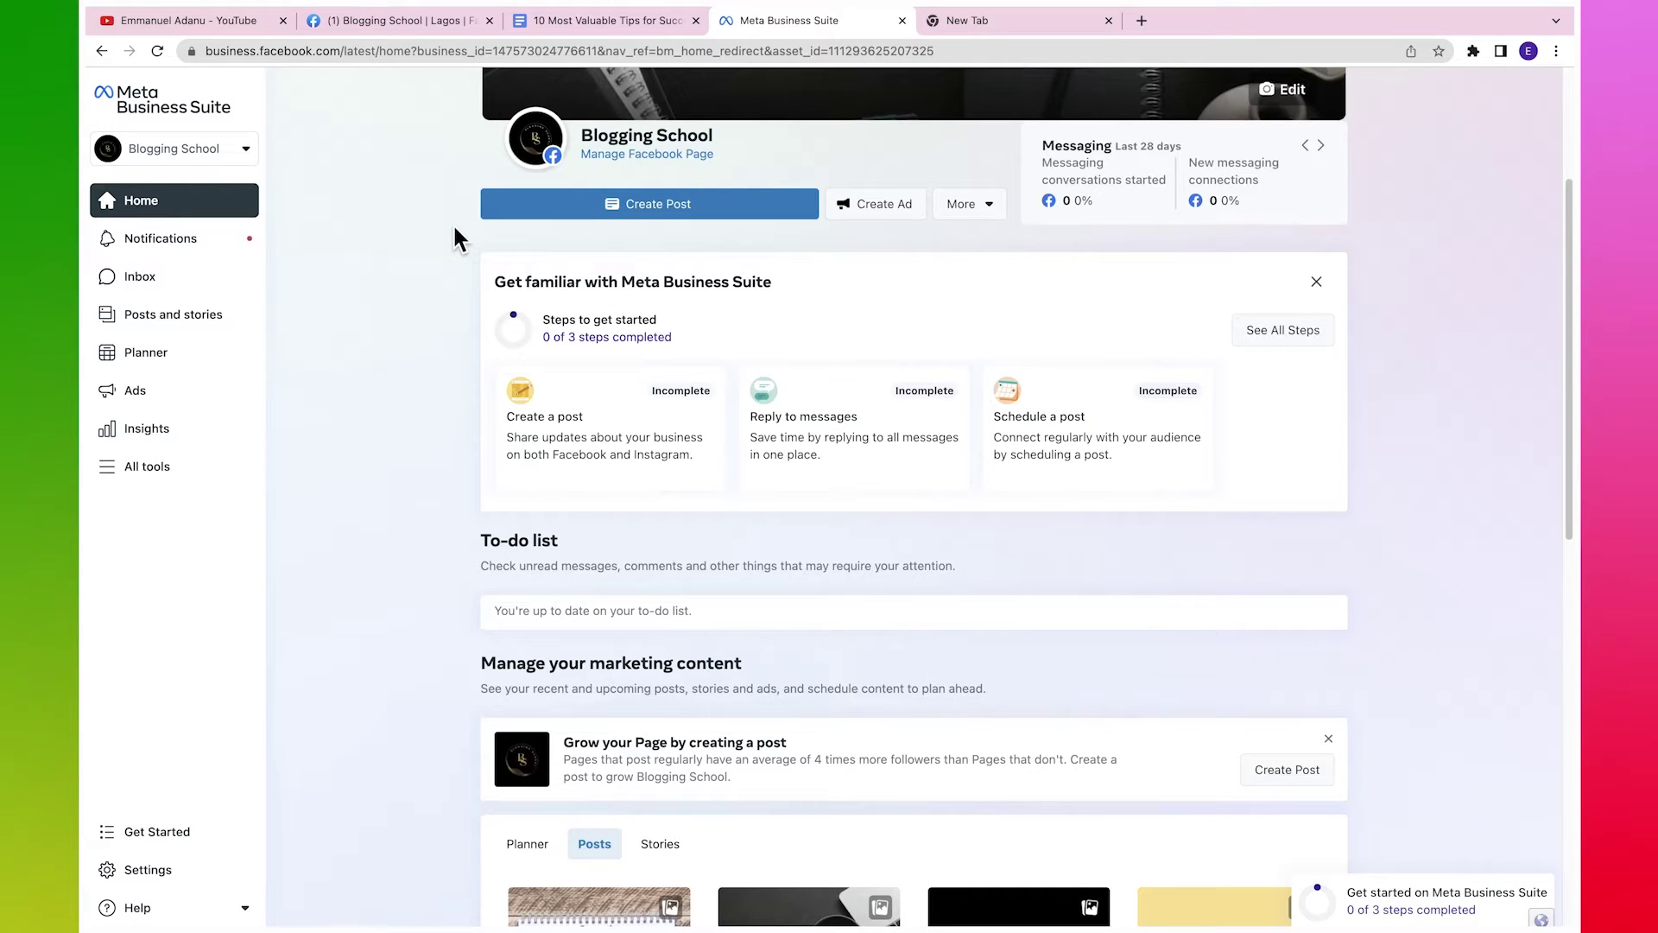
left_click(177, 155)
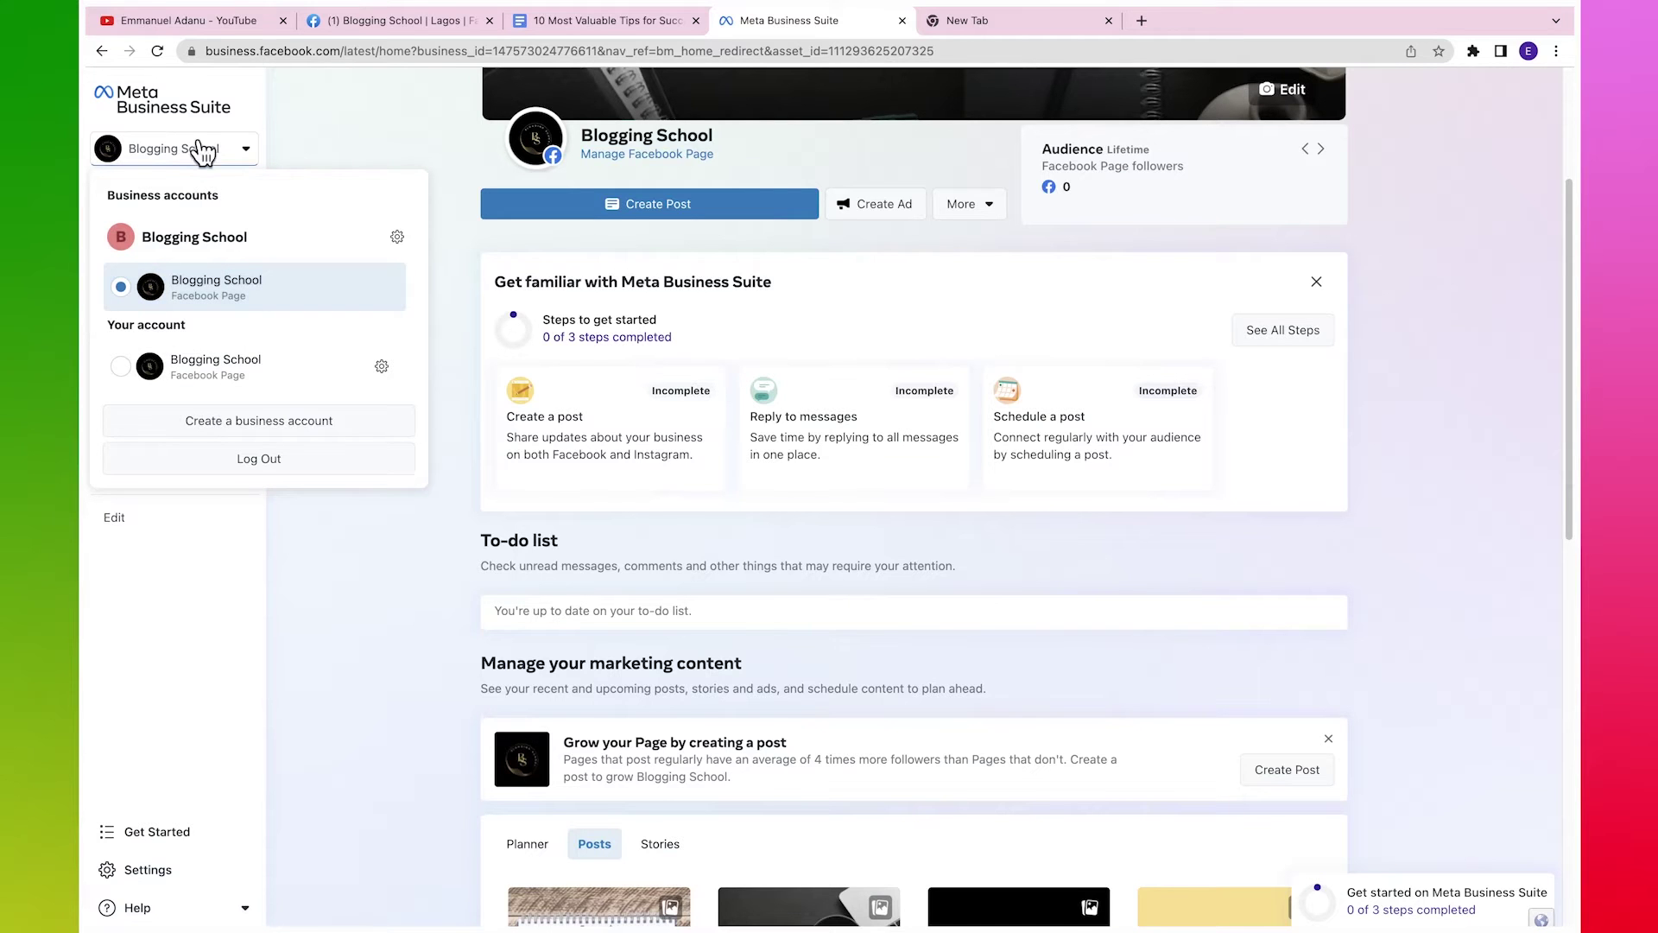
left_click(357, 123)
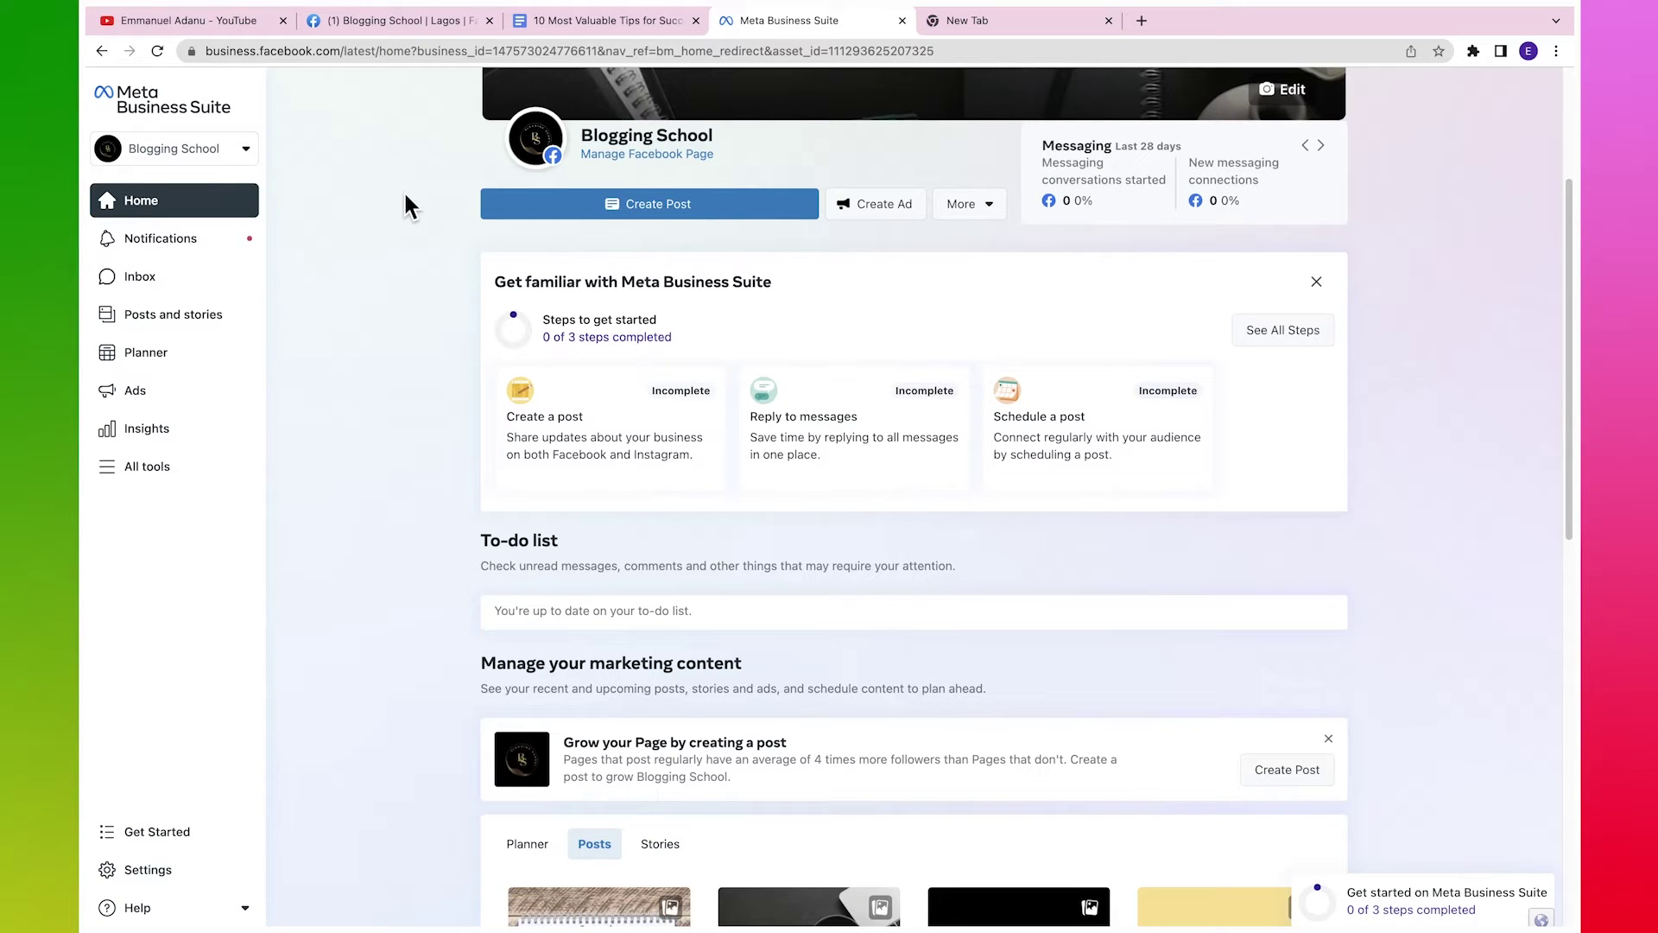
left_click(216, 160)
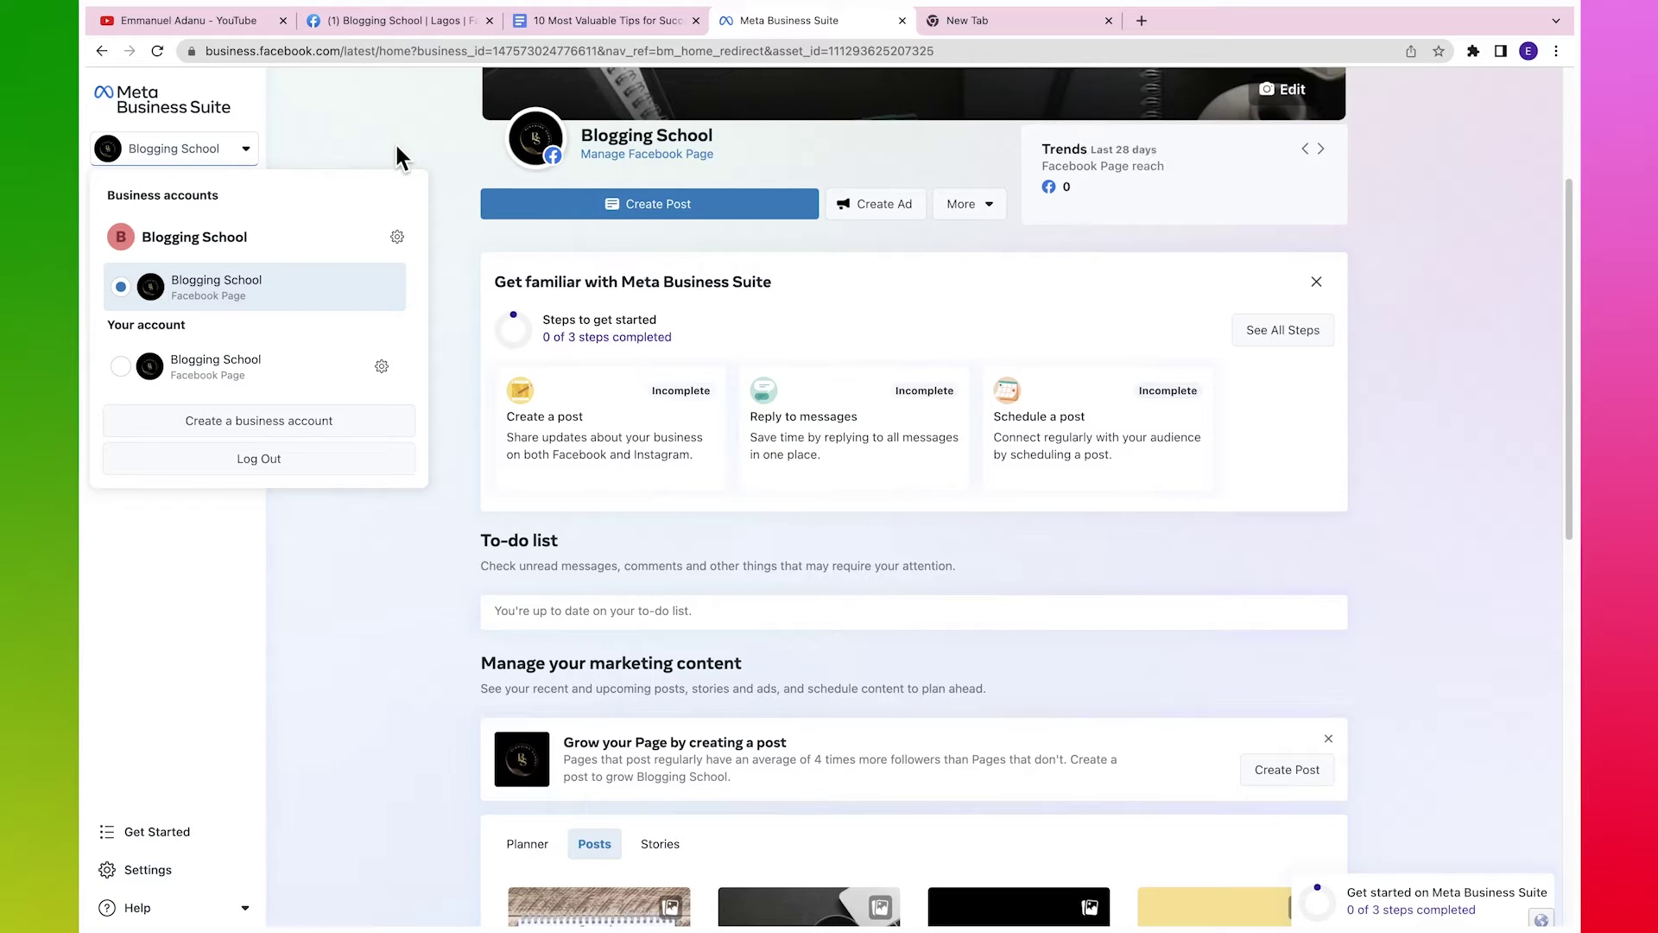
left_click(335, 126)
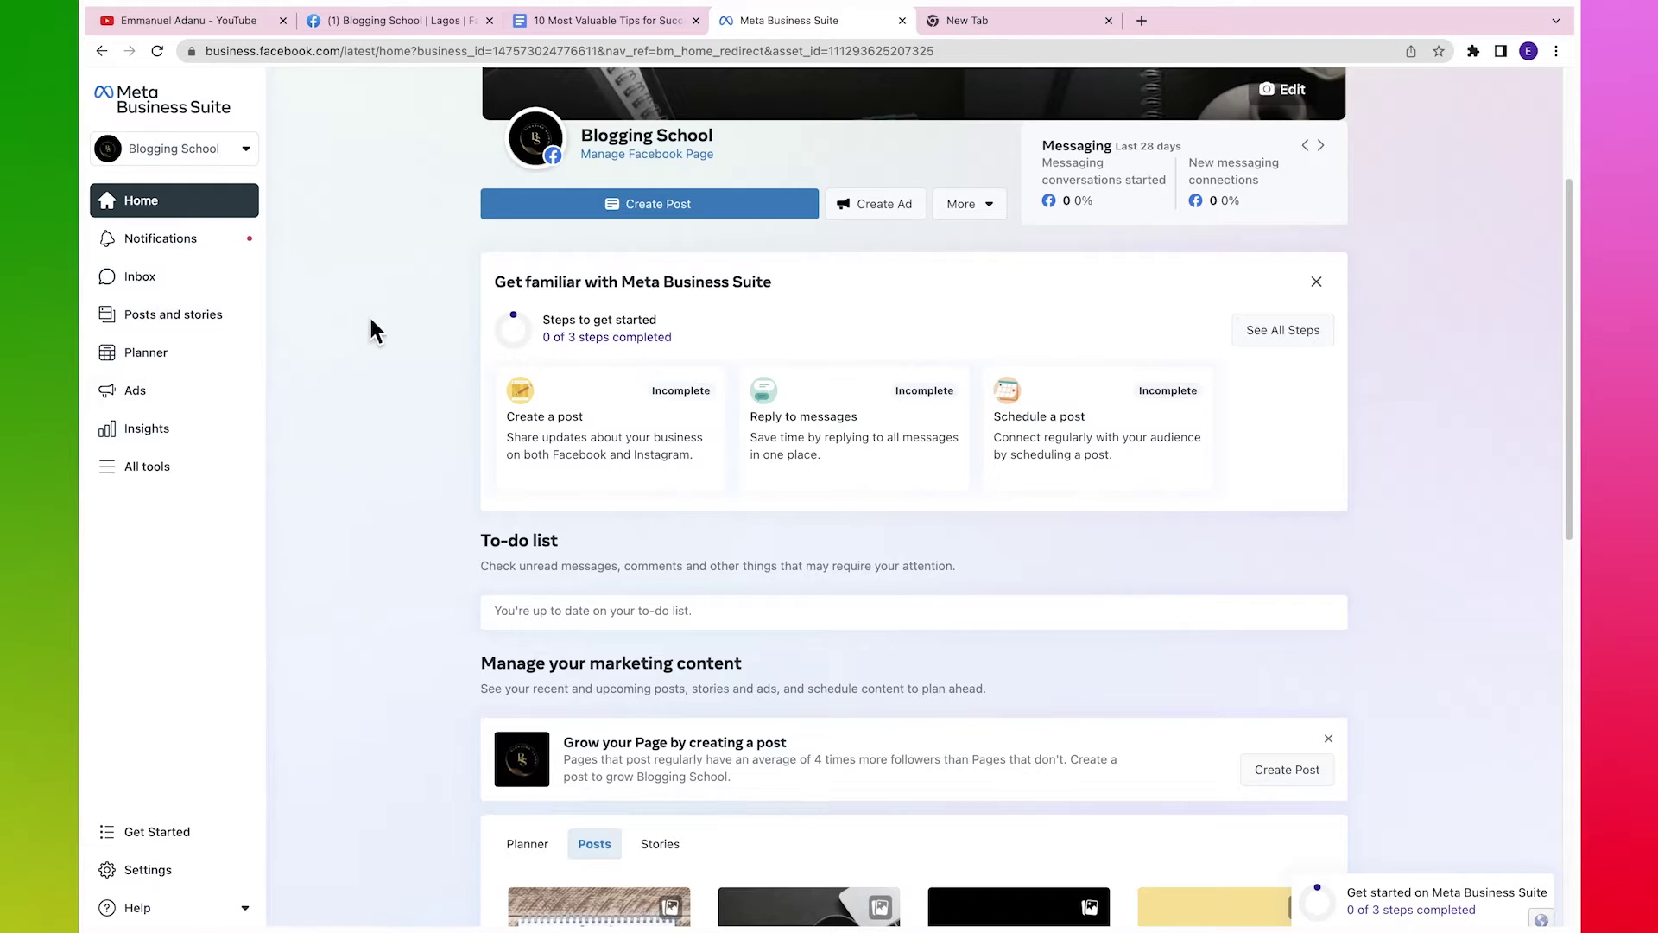
left_click(935, 902)
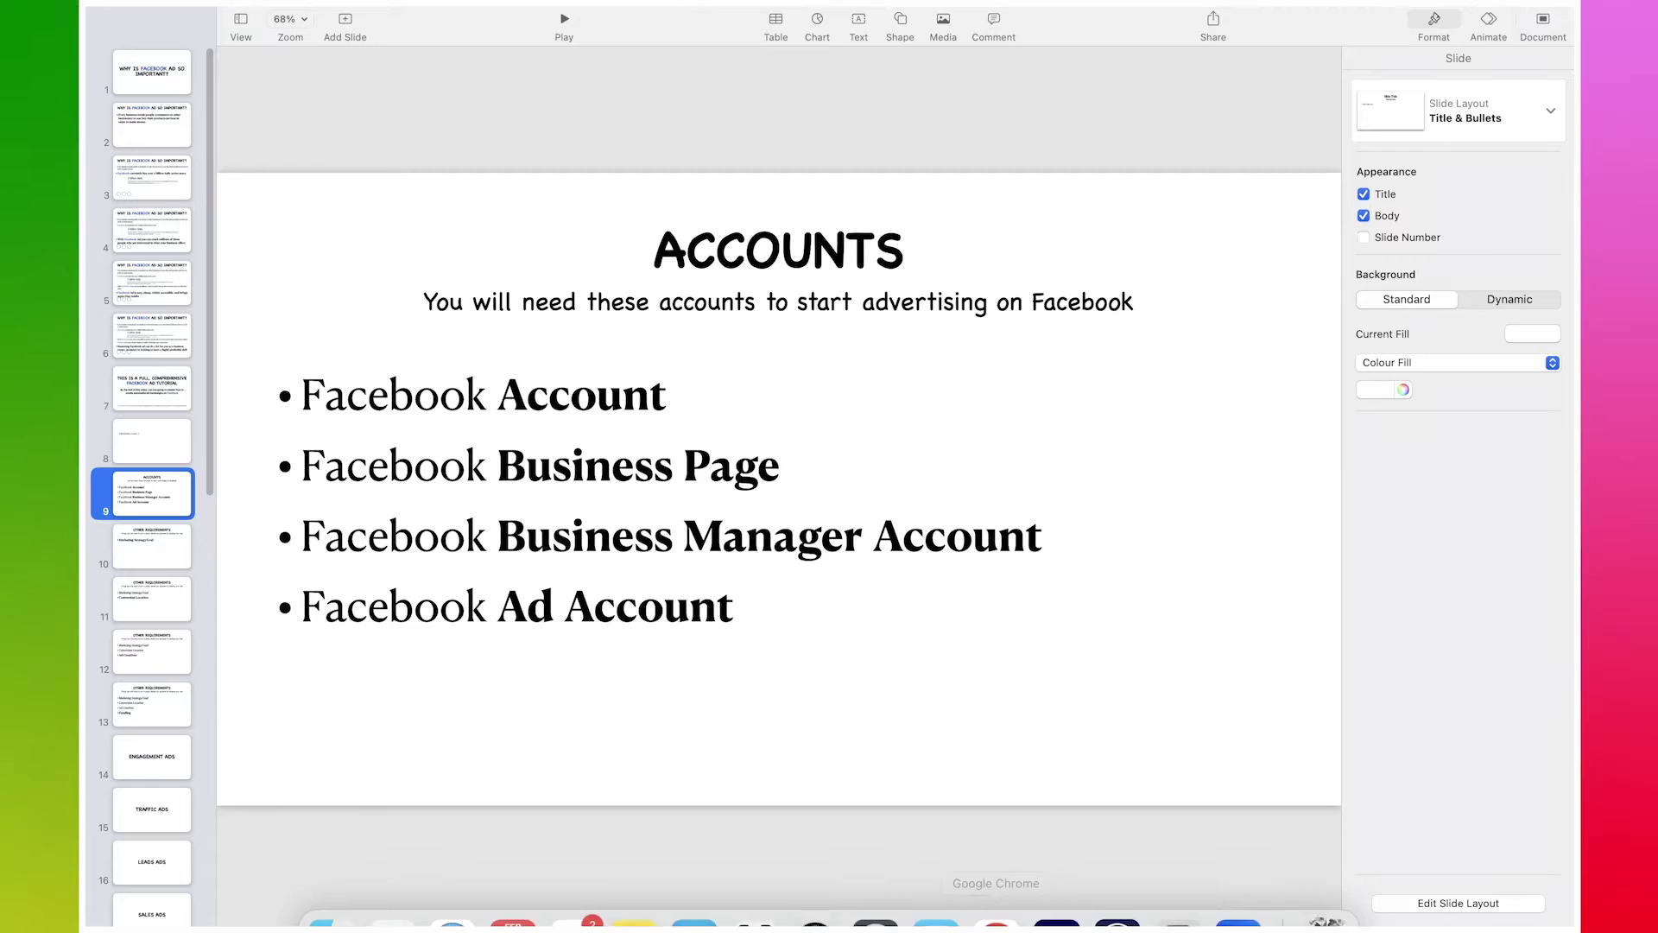
left_click(995, 907)
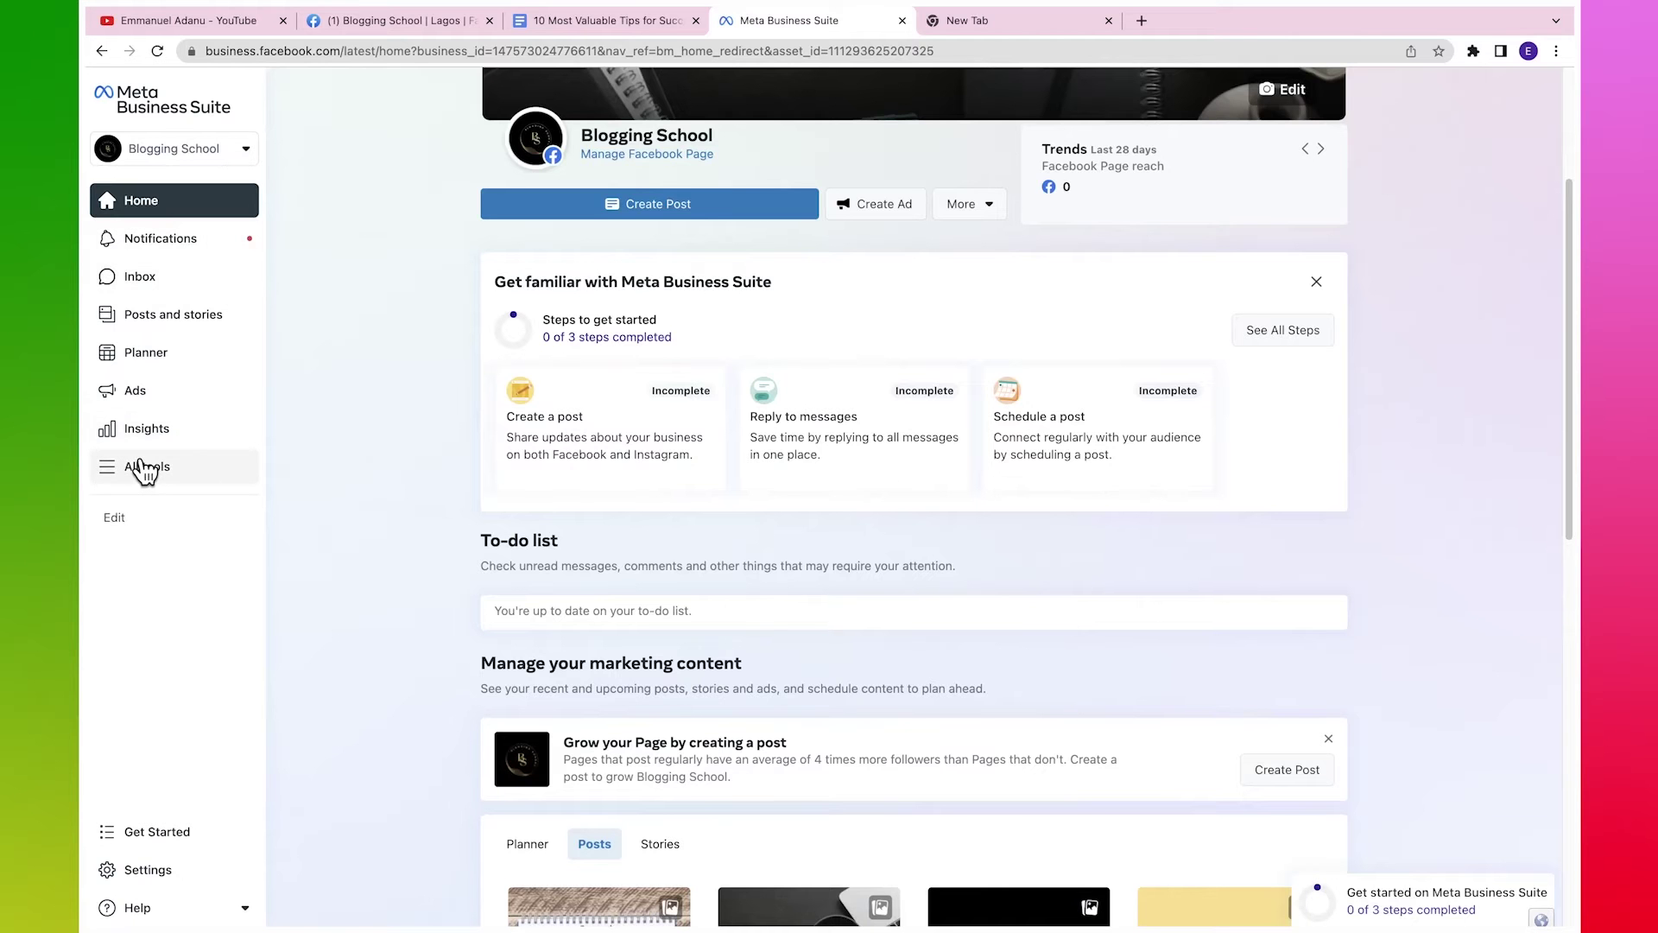
Open Business settings from All tools, after a brief detour into Page posts.
left_click(142, 464)
left_click(447, 626)
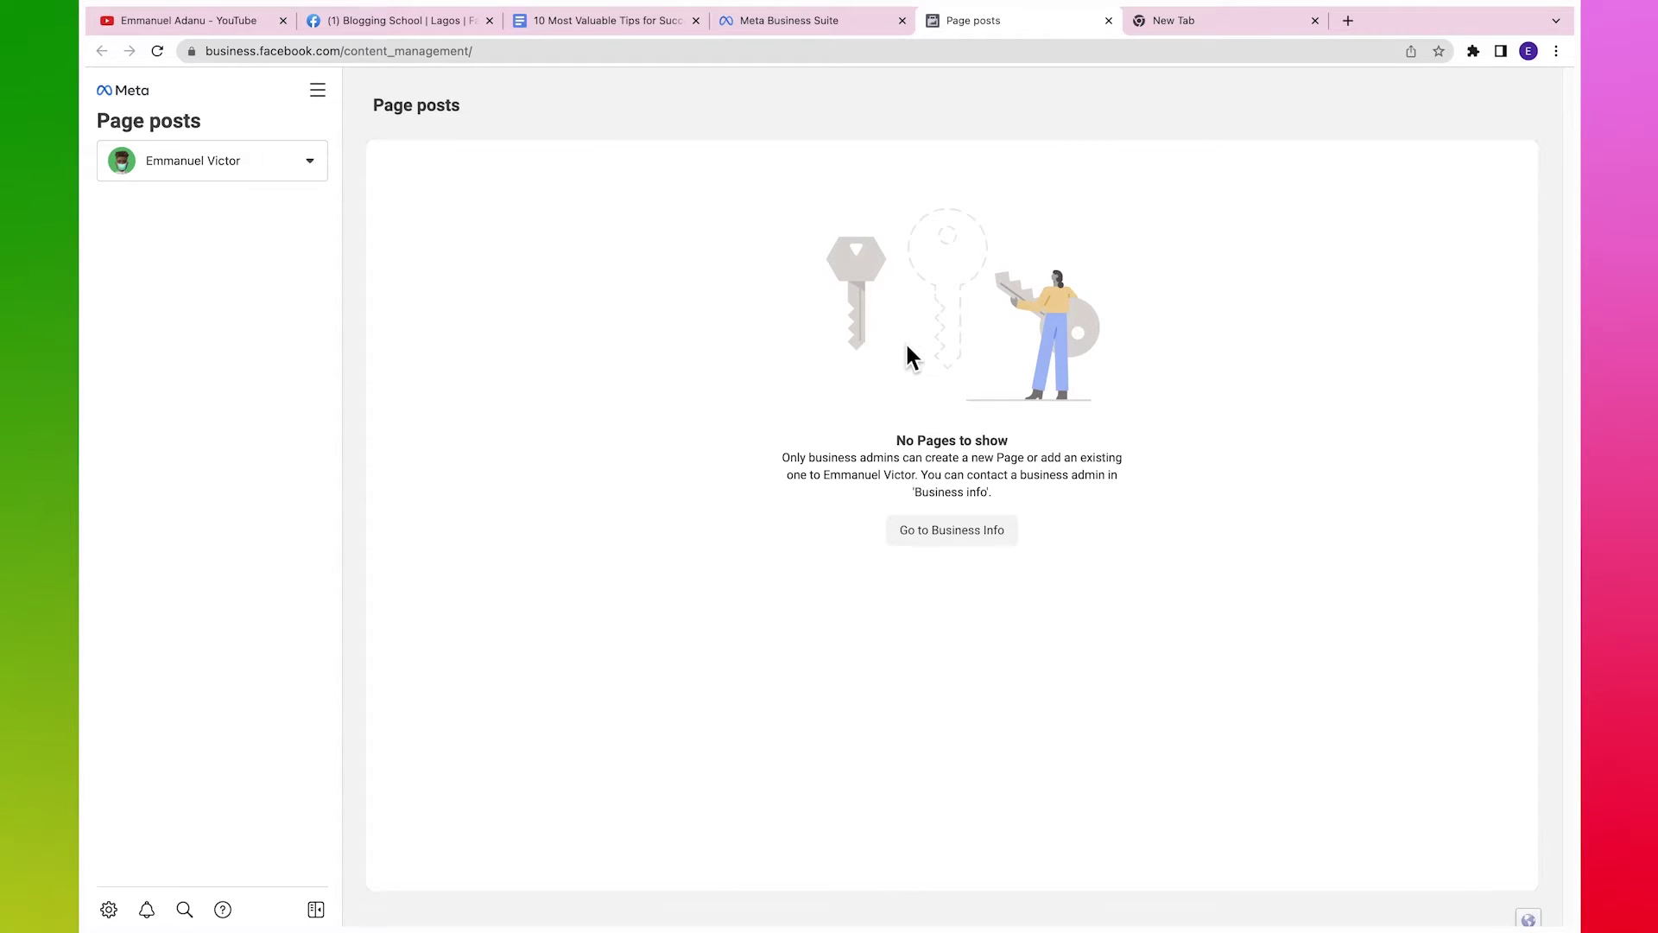
left_click(317, 118)
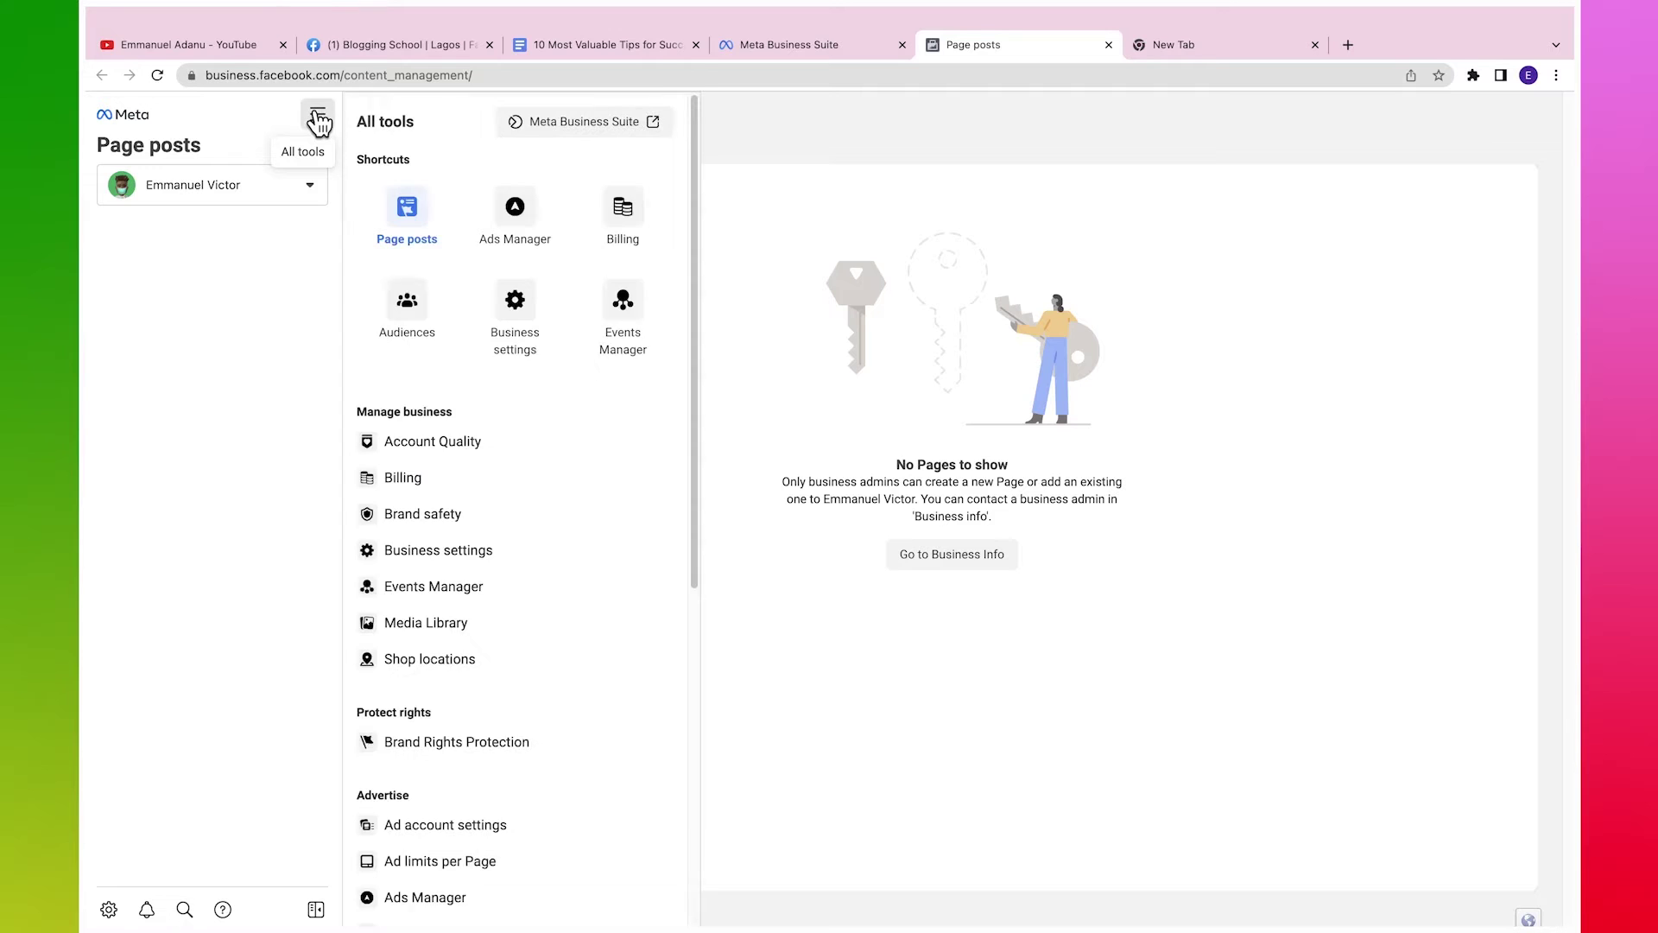
left_click(423, 531)
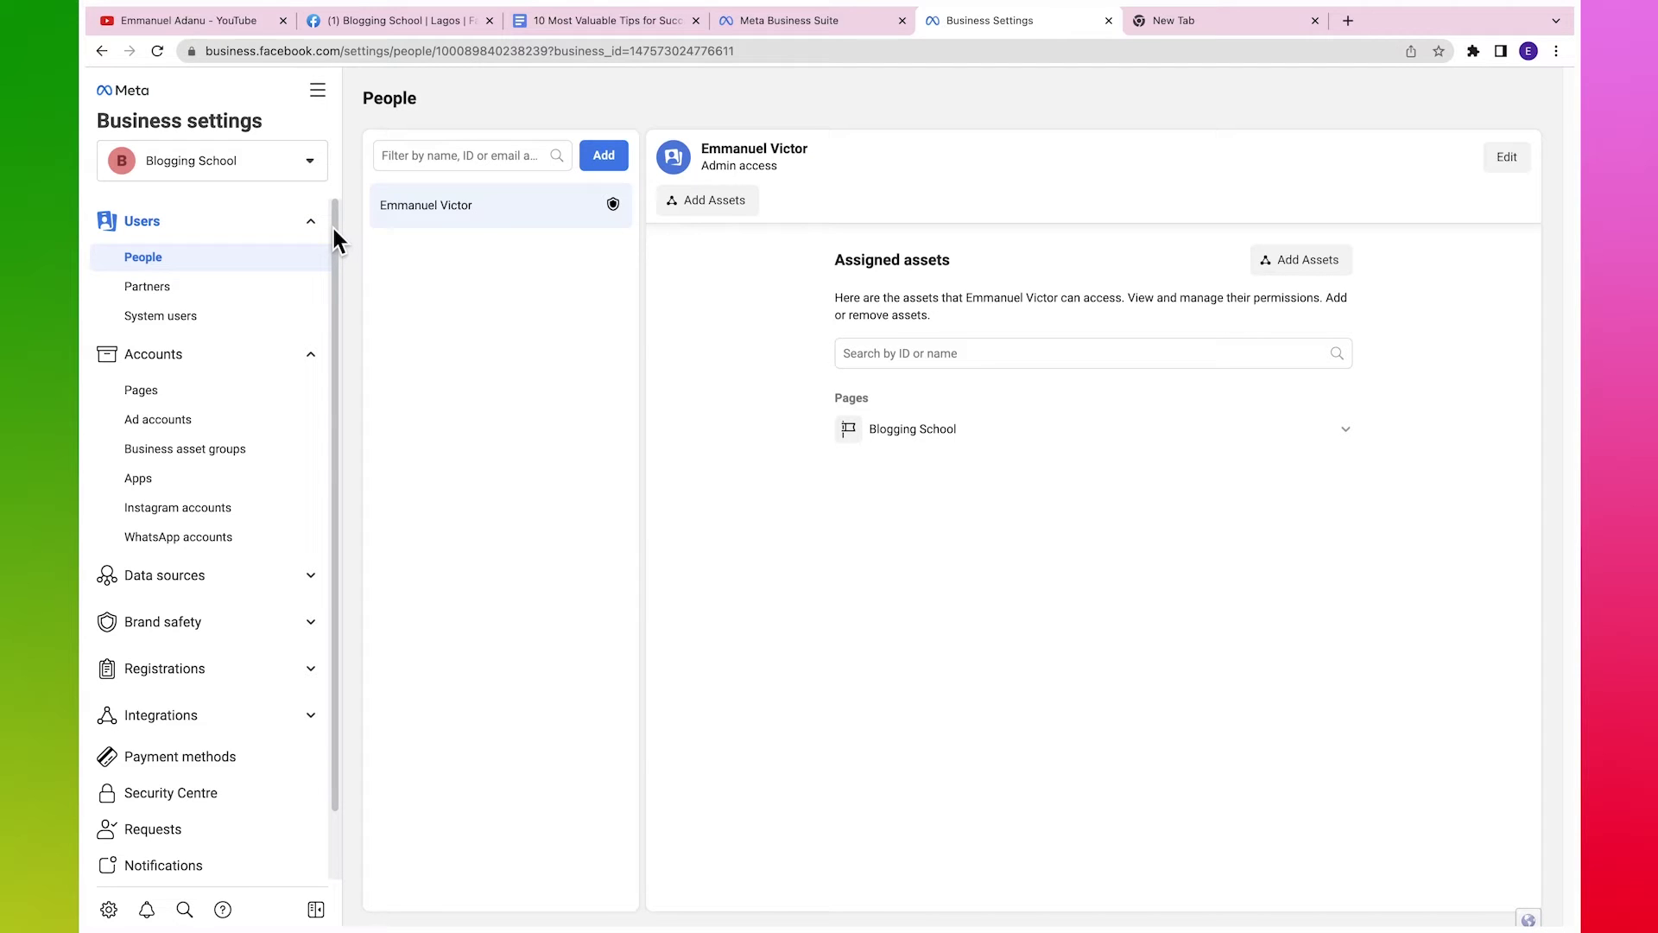
Browse the Ad, Instagram and WhatsApp accounts pages, ending on the empty Ad accounts list.
left_click_drag(333, 224, 344, 261)
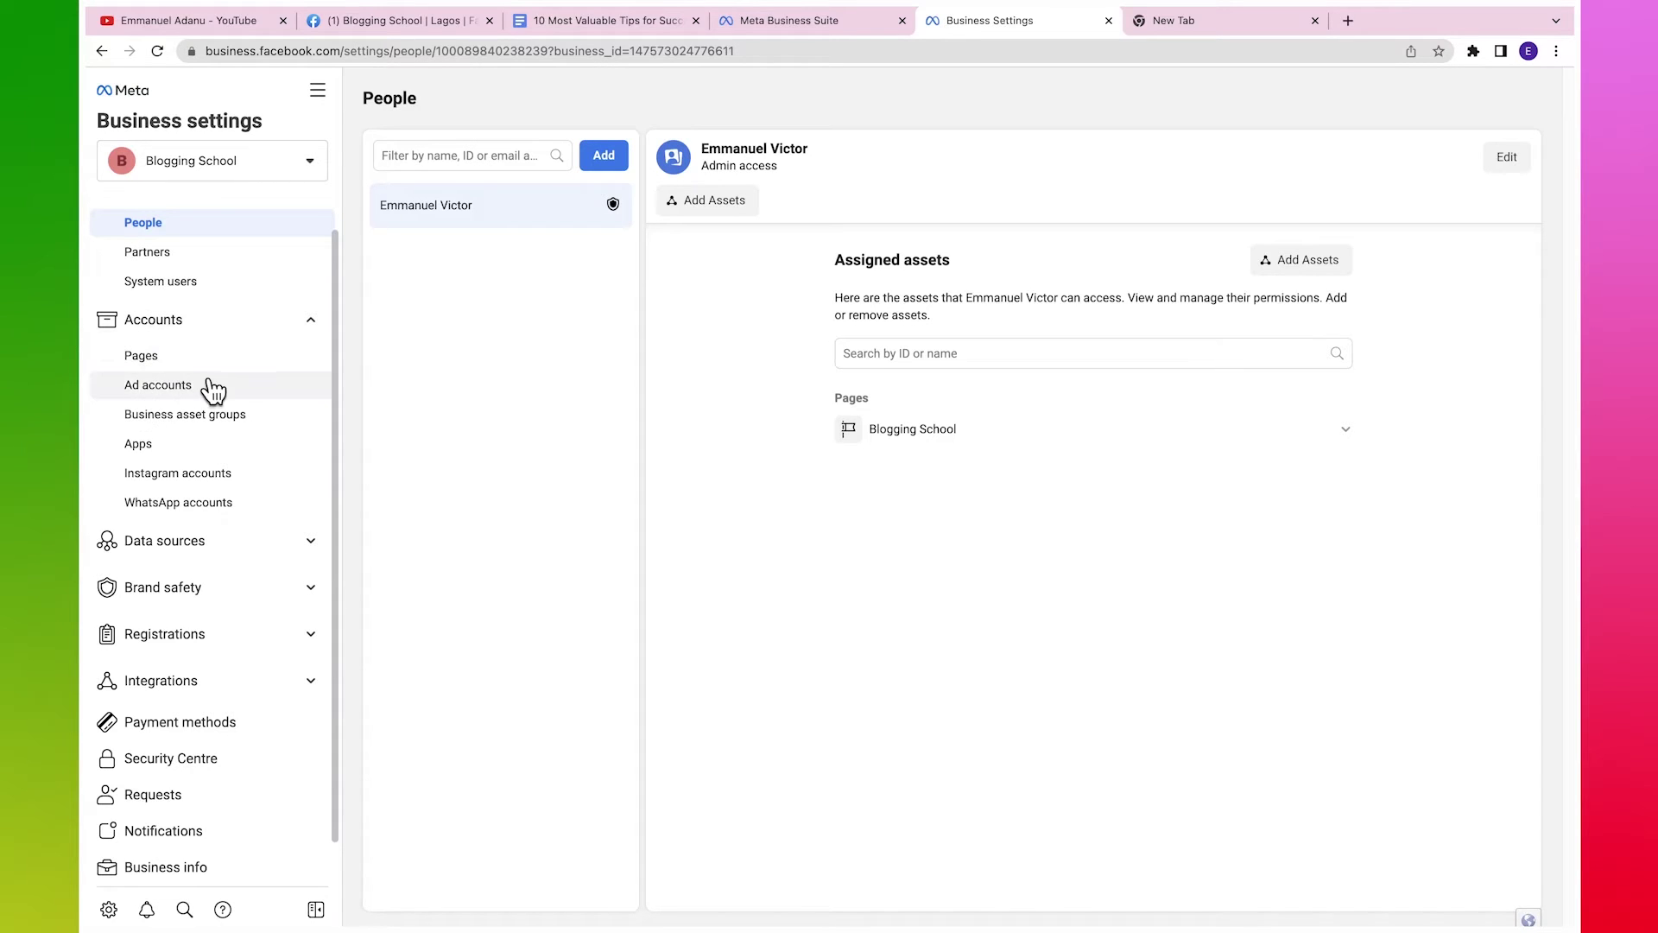
left_click(159, 390)
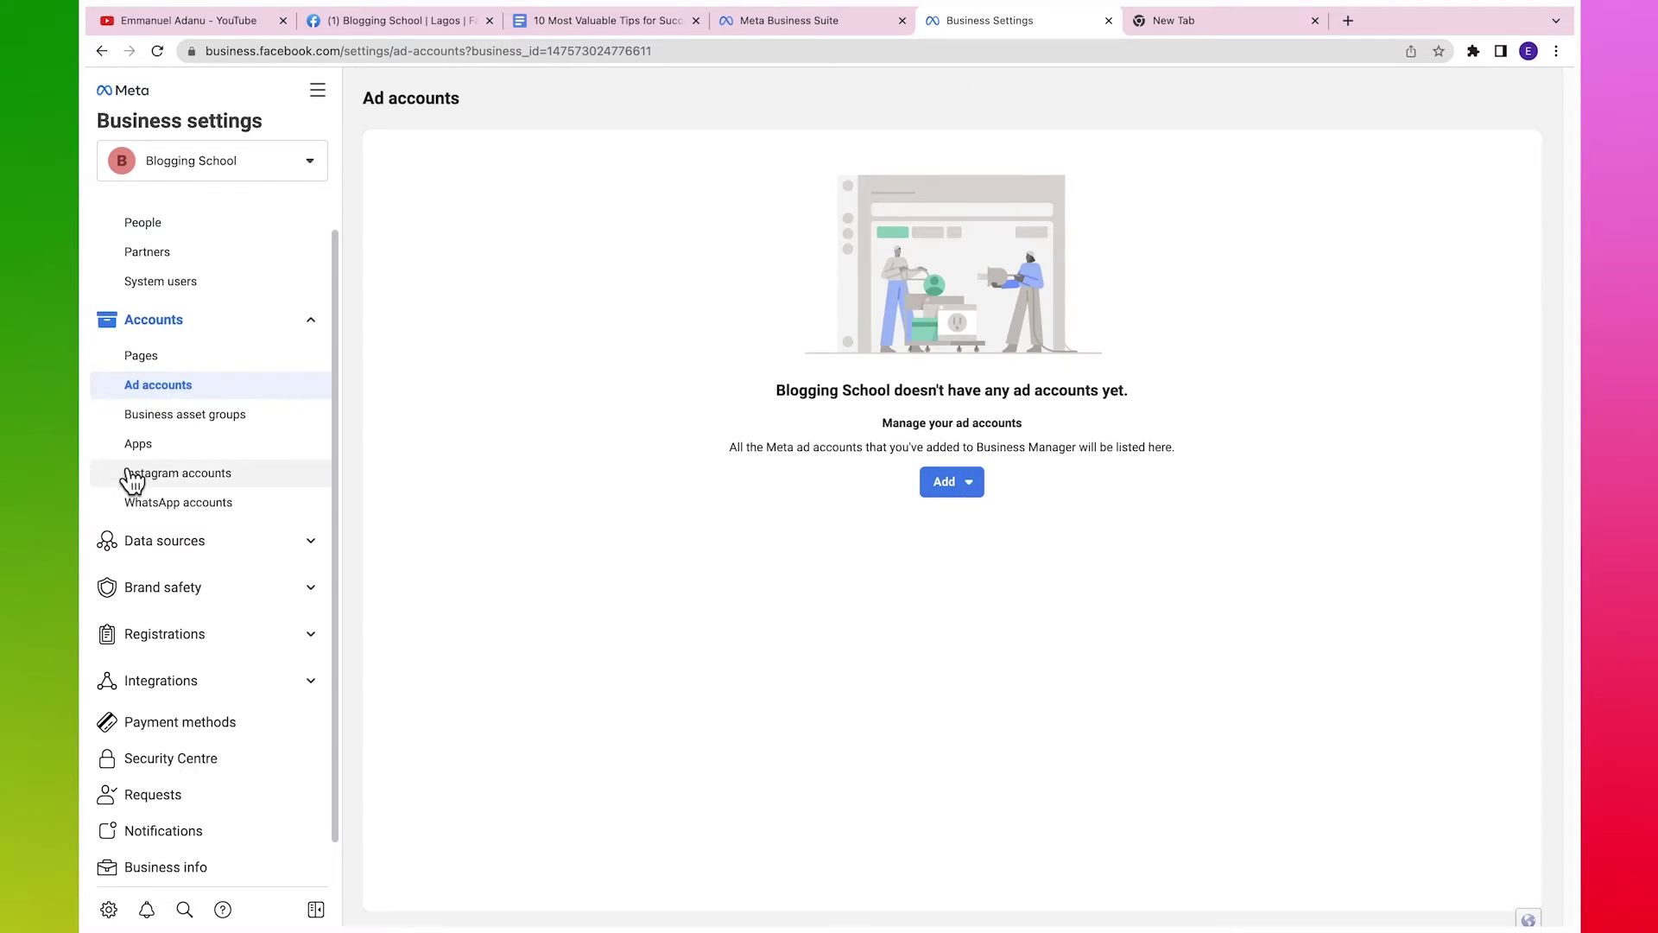
left_click(158, 484)
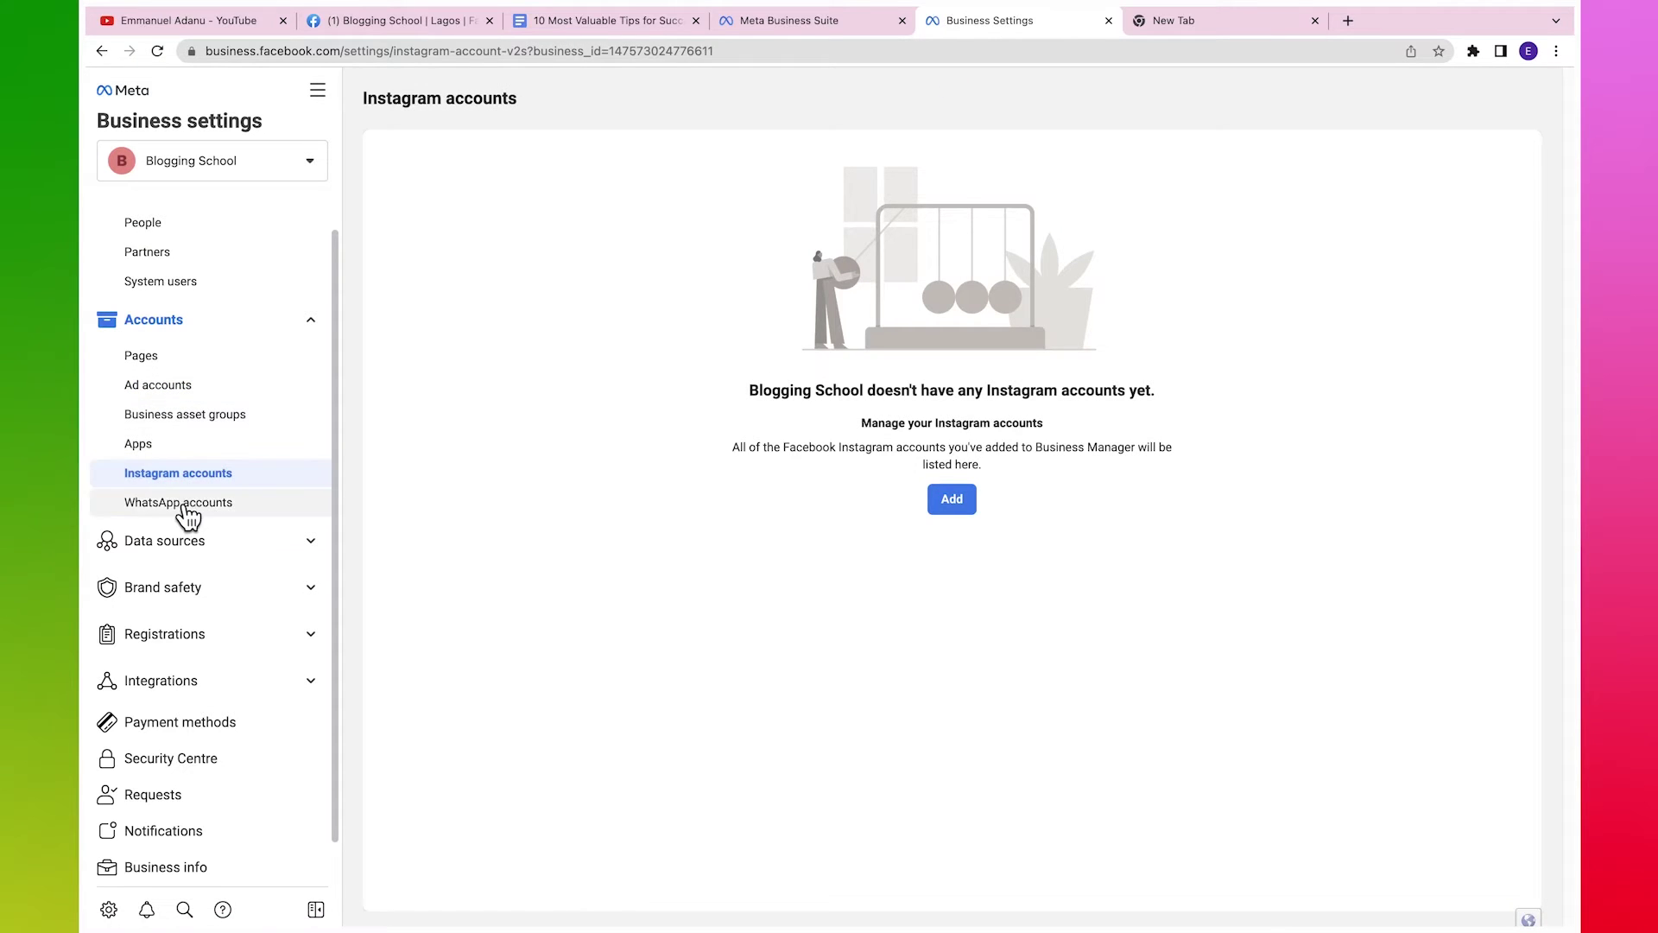
left_click(184, 505)
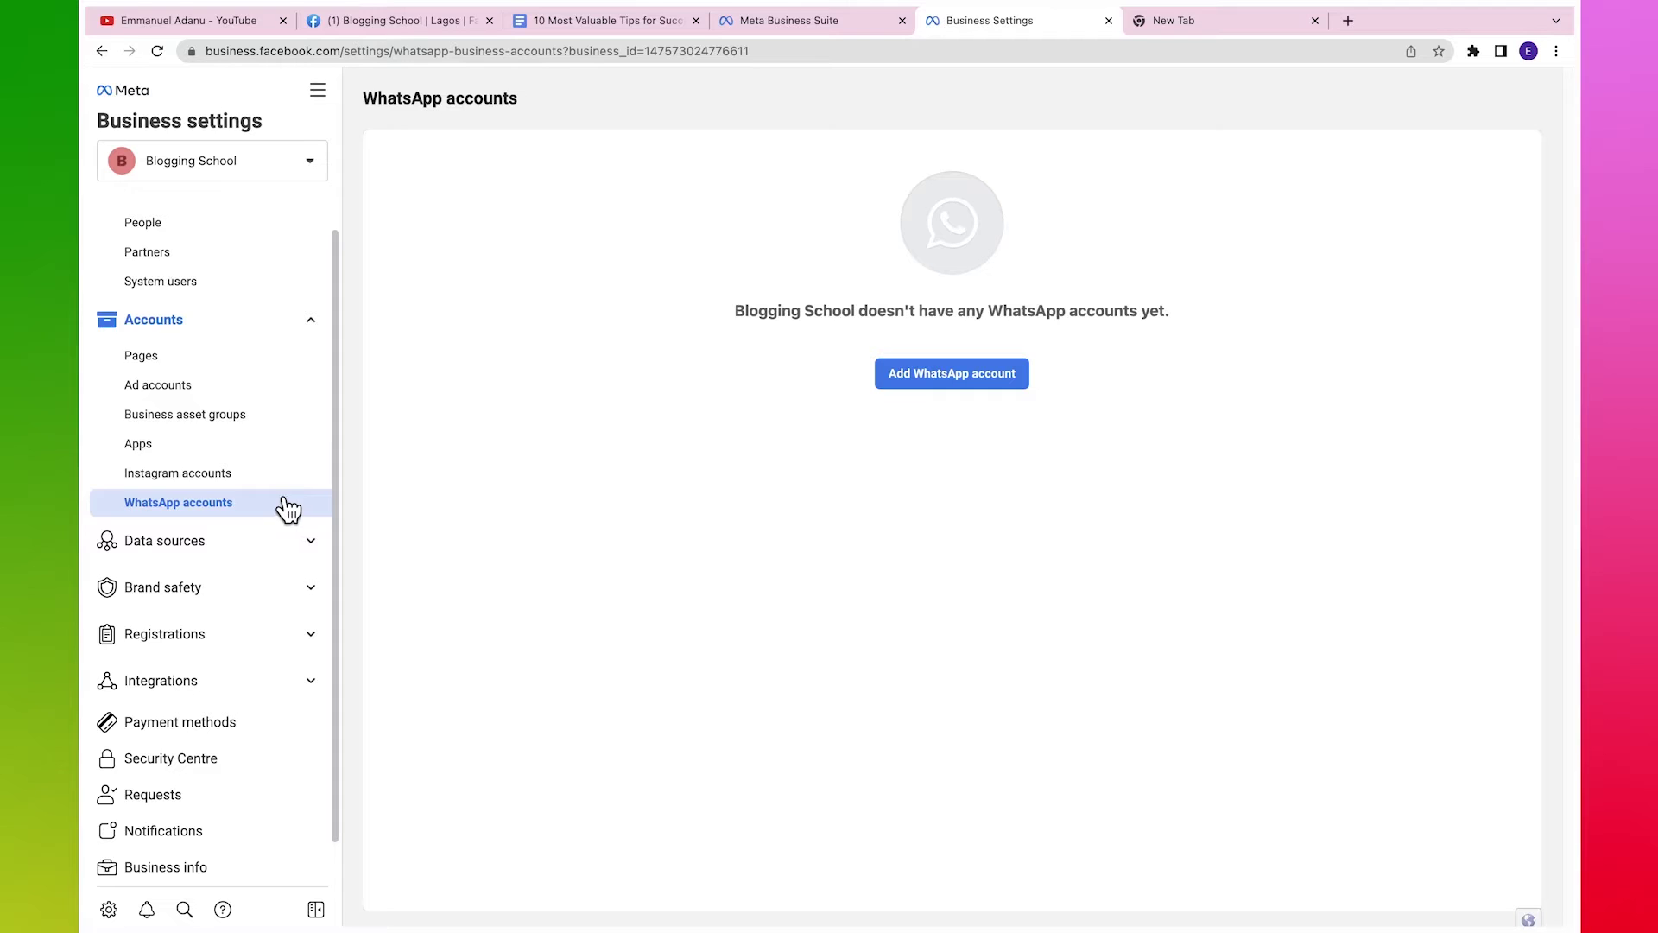
left_click(162, 394)
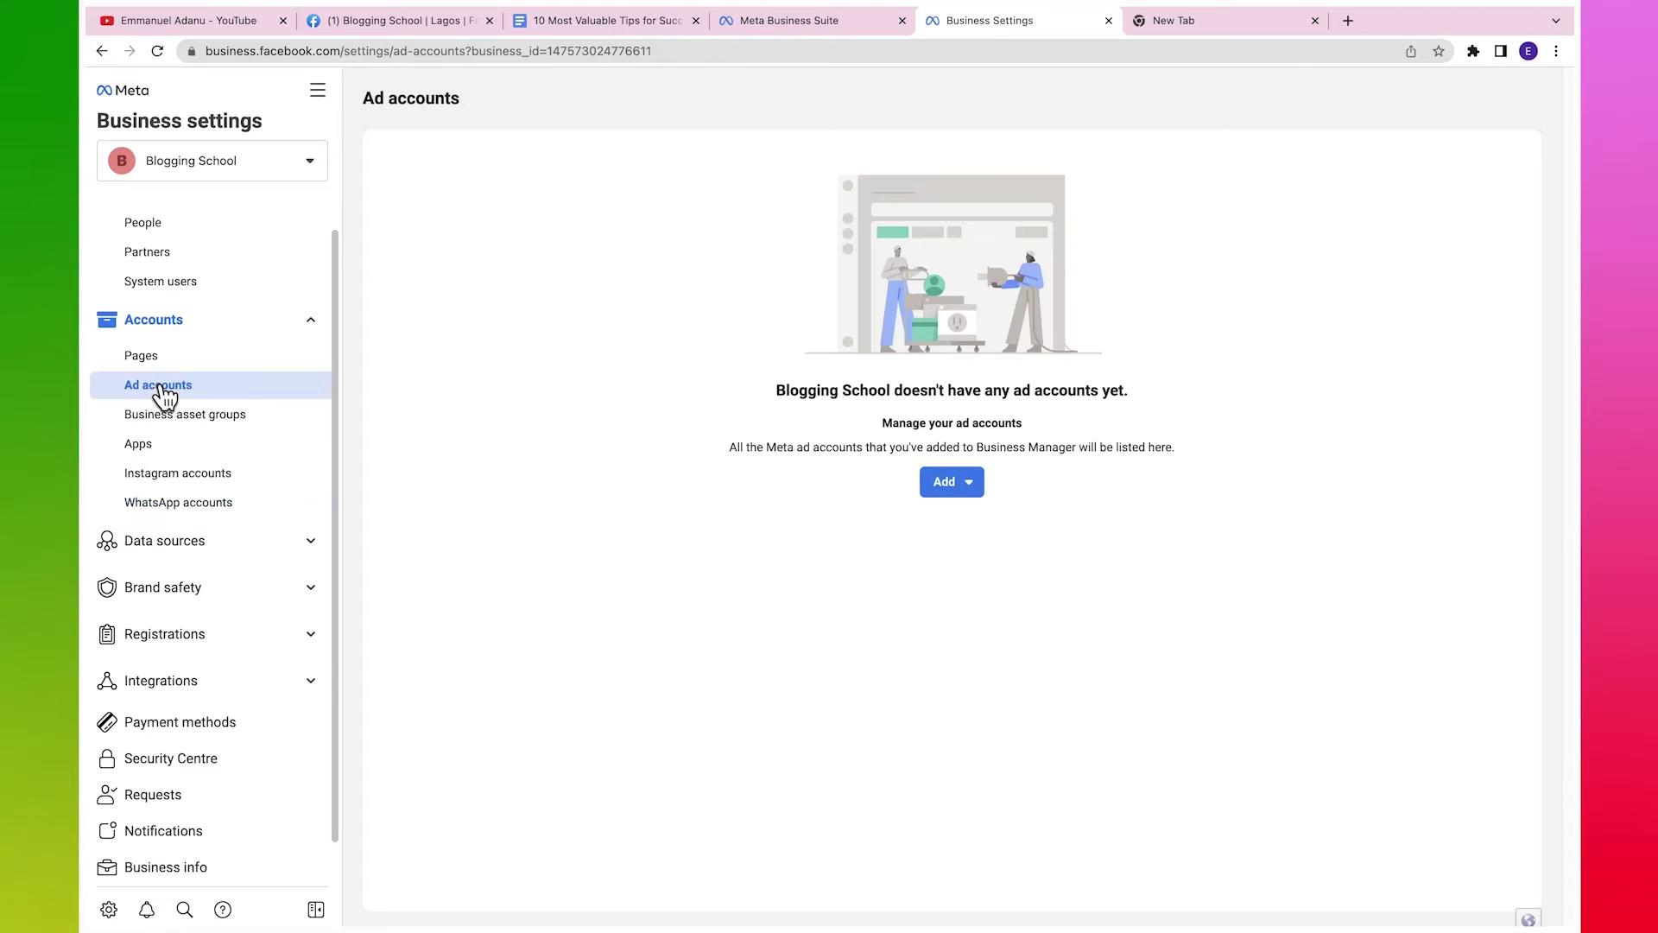
Start a new ad account and name it Blogging School.
left_click(948, 489)
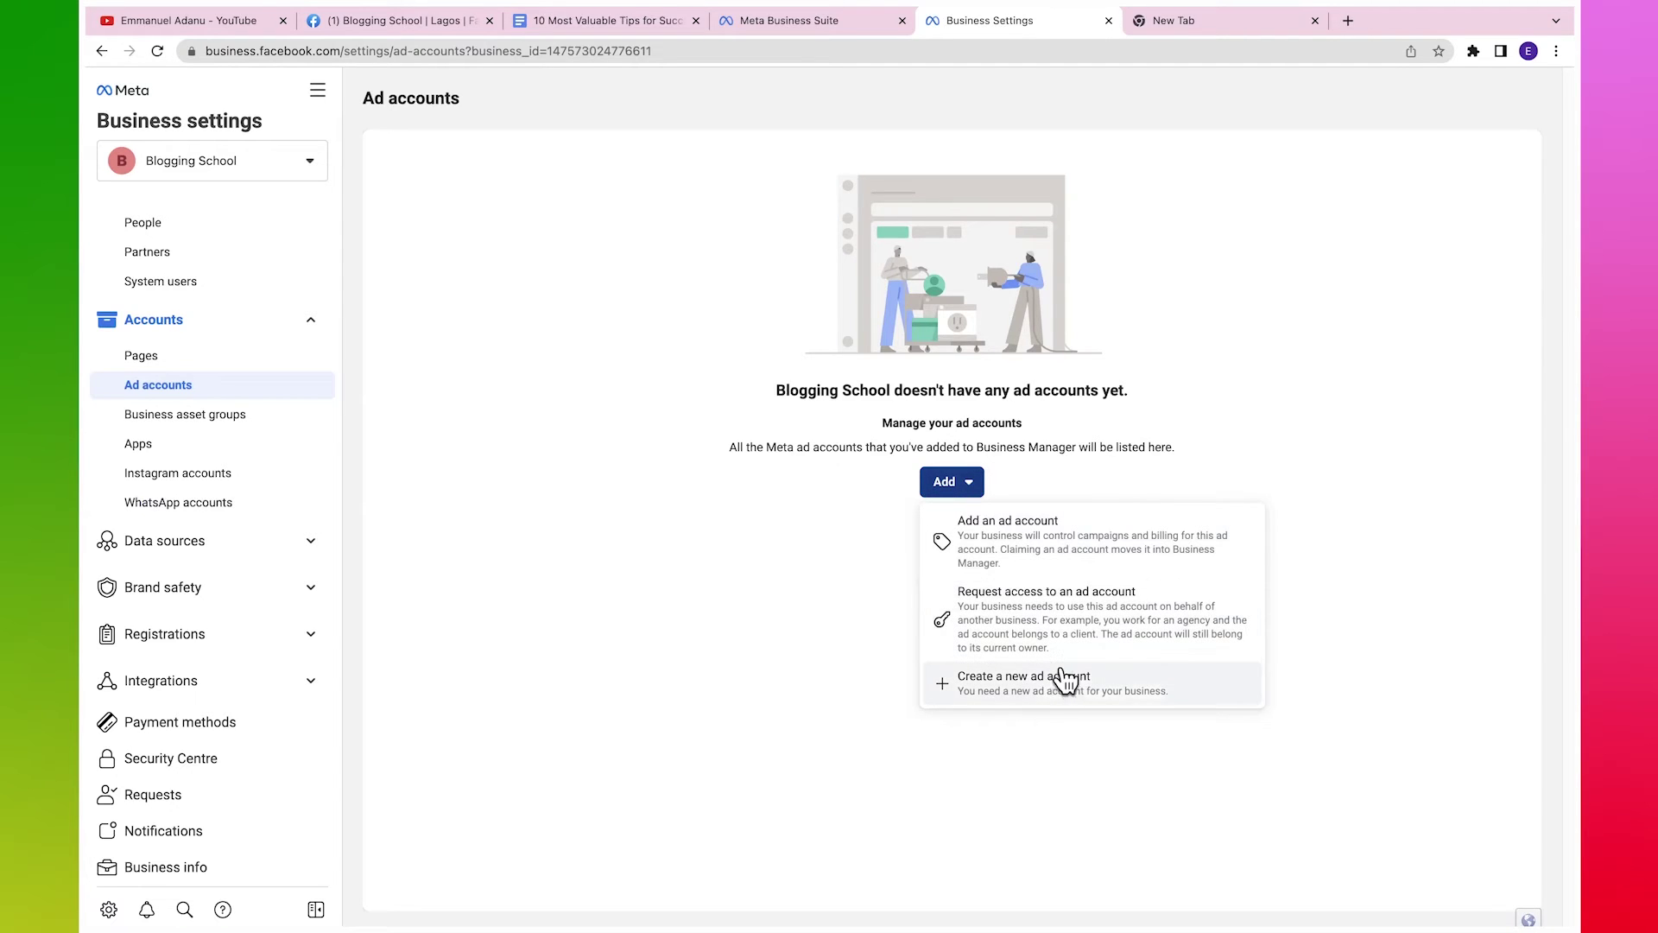
left_click(1048, 693)
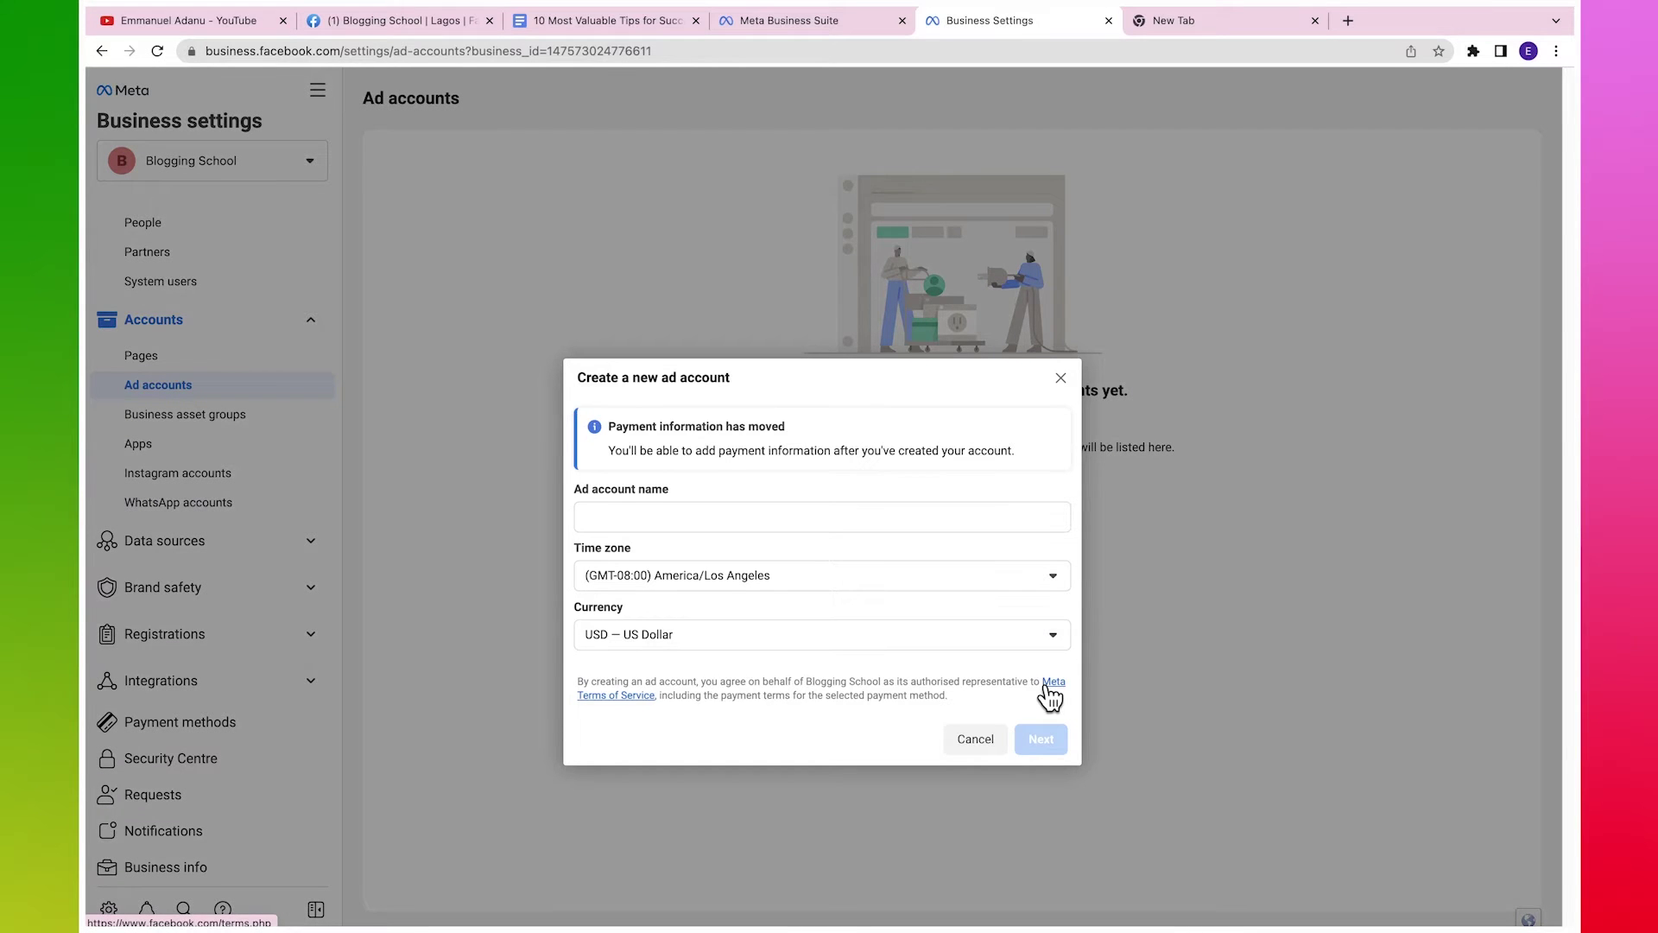
left_click(619, 513)
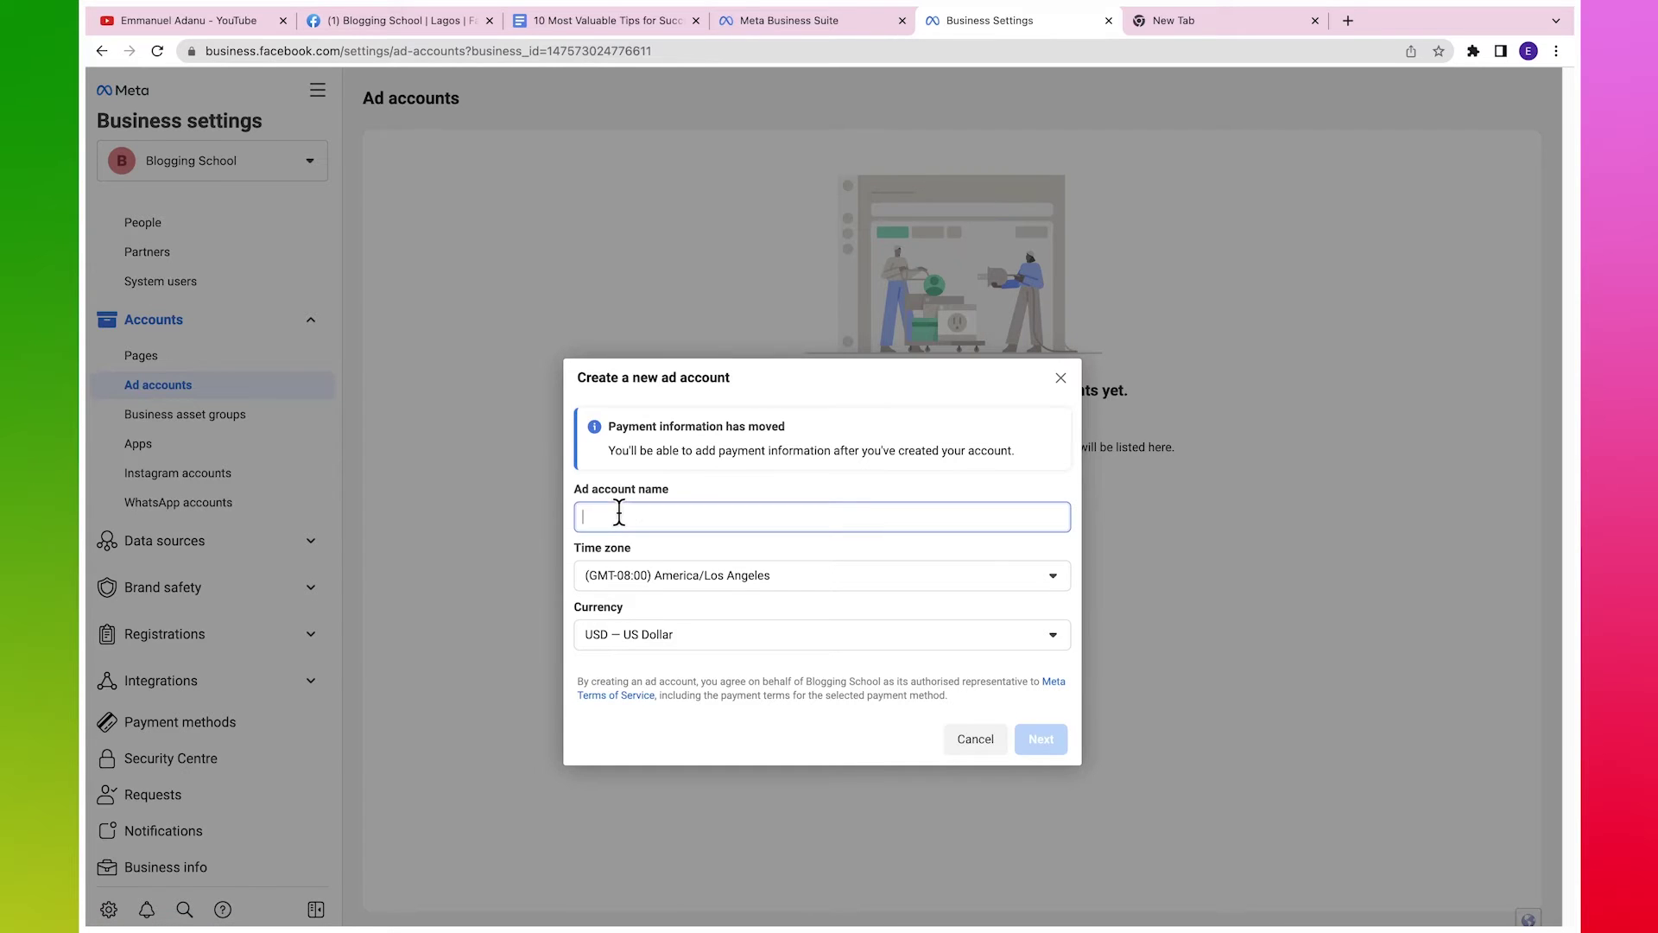
type("Blogging School")
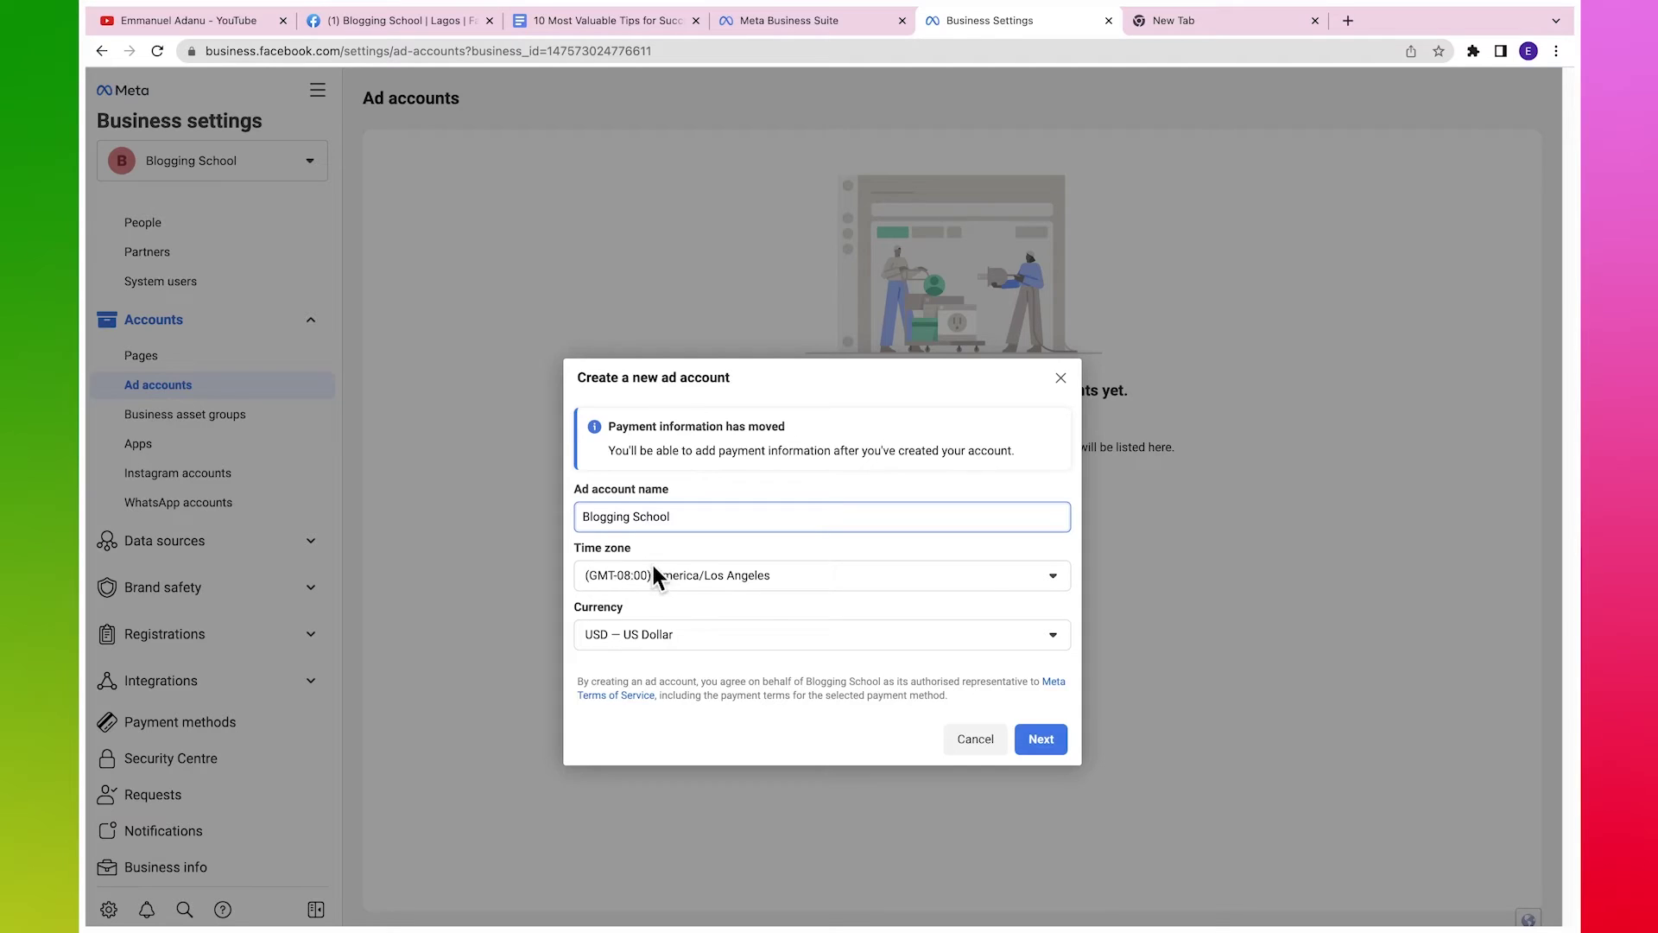
Set the ad account time zone to (GMT+01:00) Africa/Lagos.
left_click(664, 573)
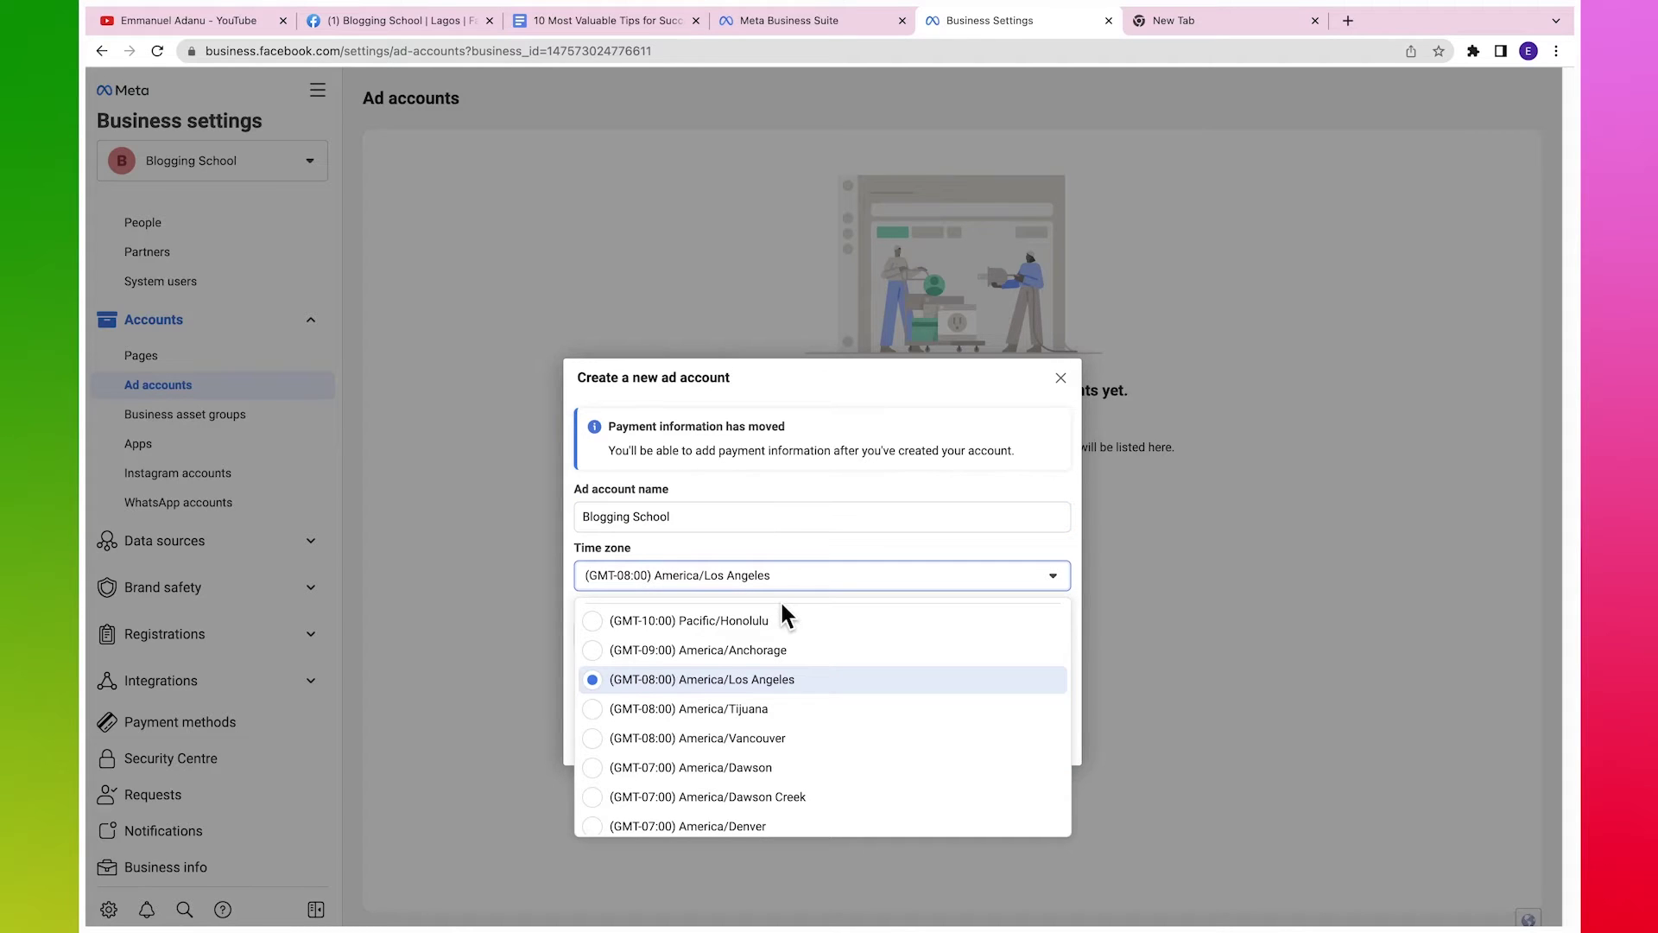
scroll(803, 742, "down", 3)
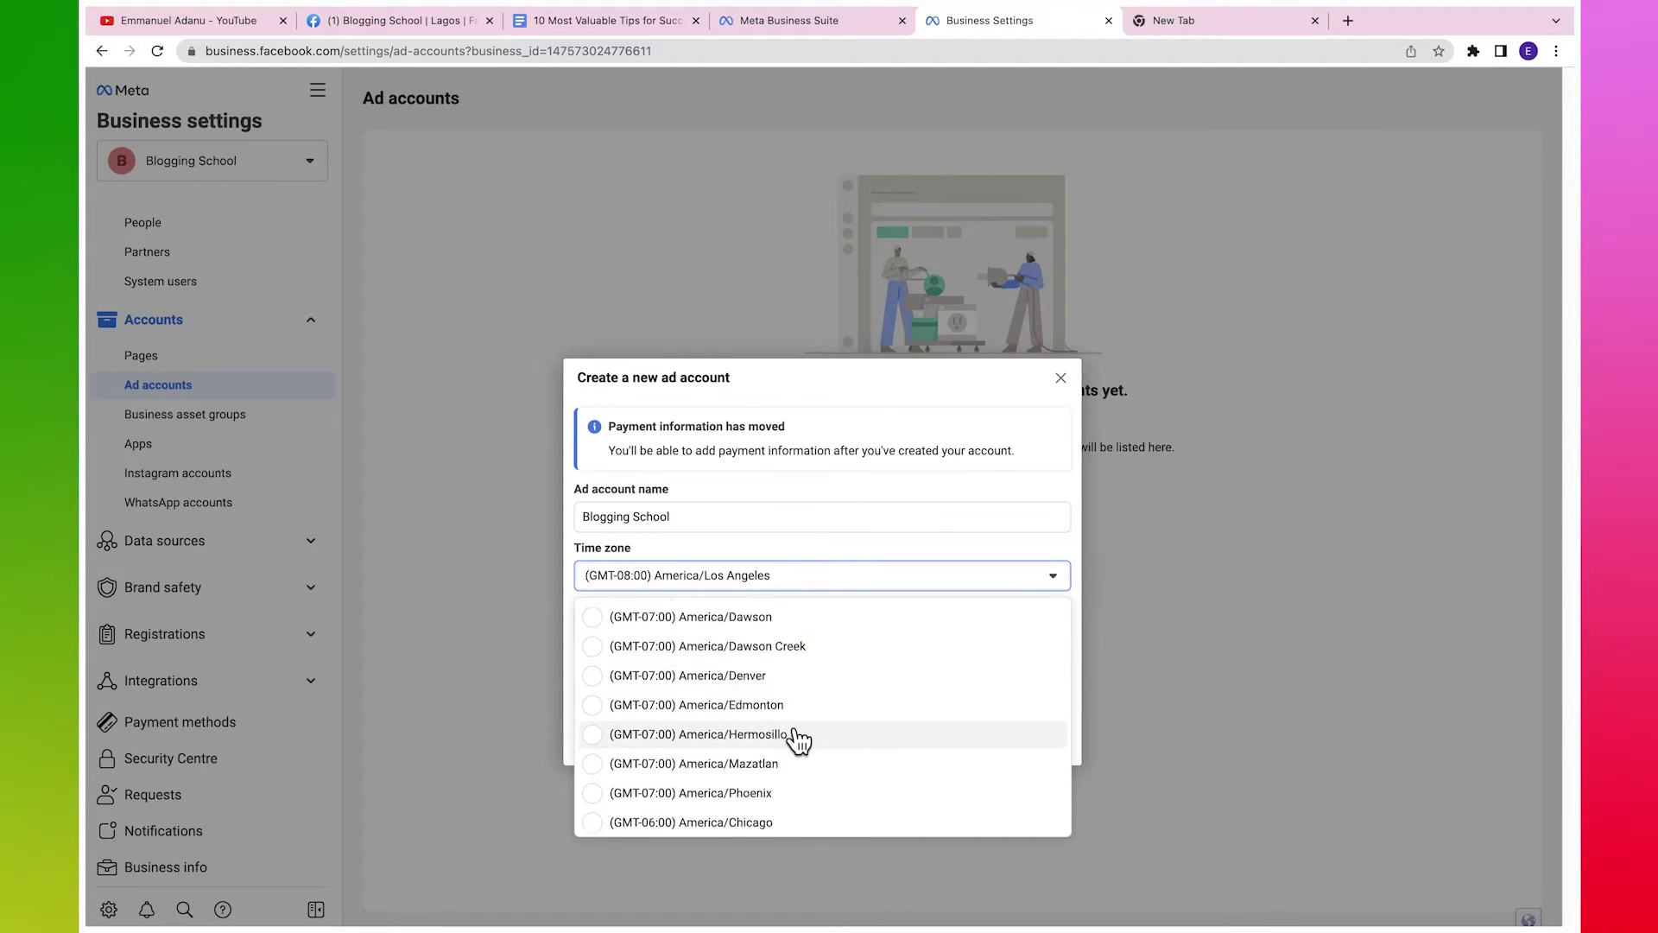
scroll(799, 740, "down", 10)
scroll(795, 740, "down", 10)
scroll(801, 740, "up", 8)
scroll(771, 696, "up", 5)
scroll(768, 702, "down", 2)
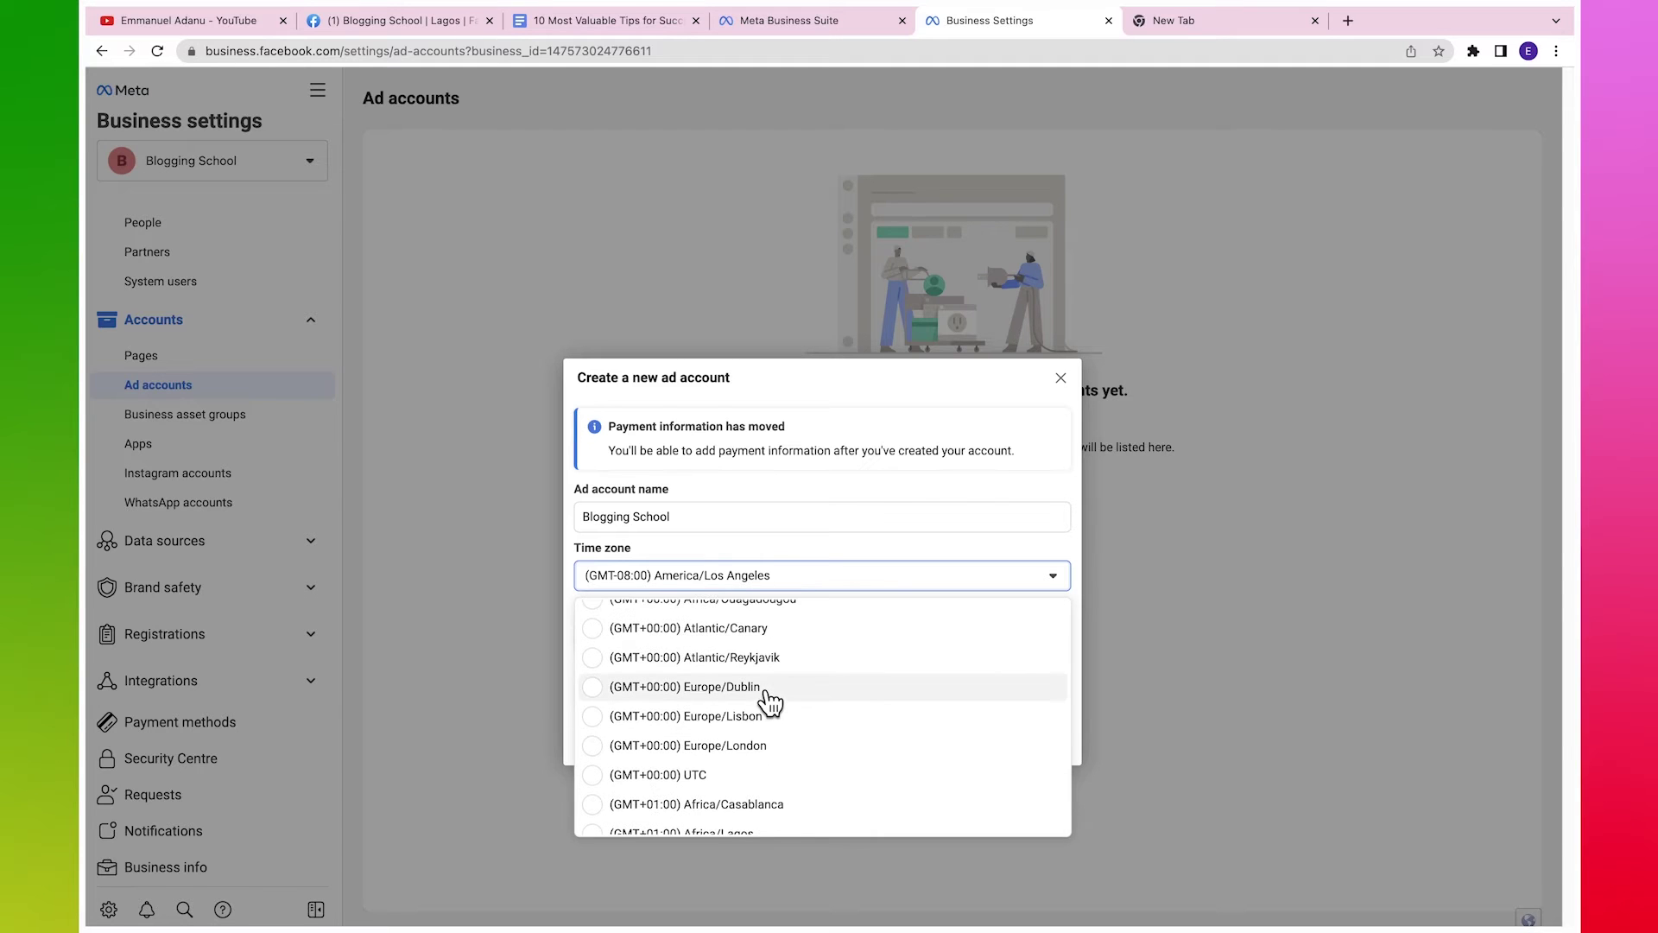
scroll(741, 728, "up", 1)
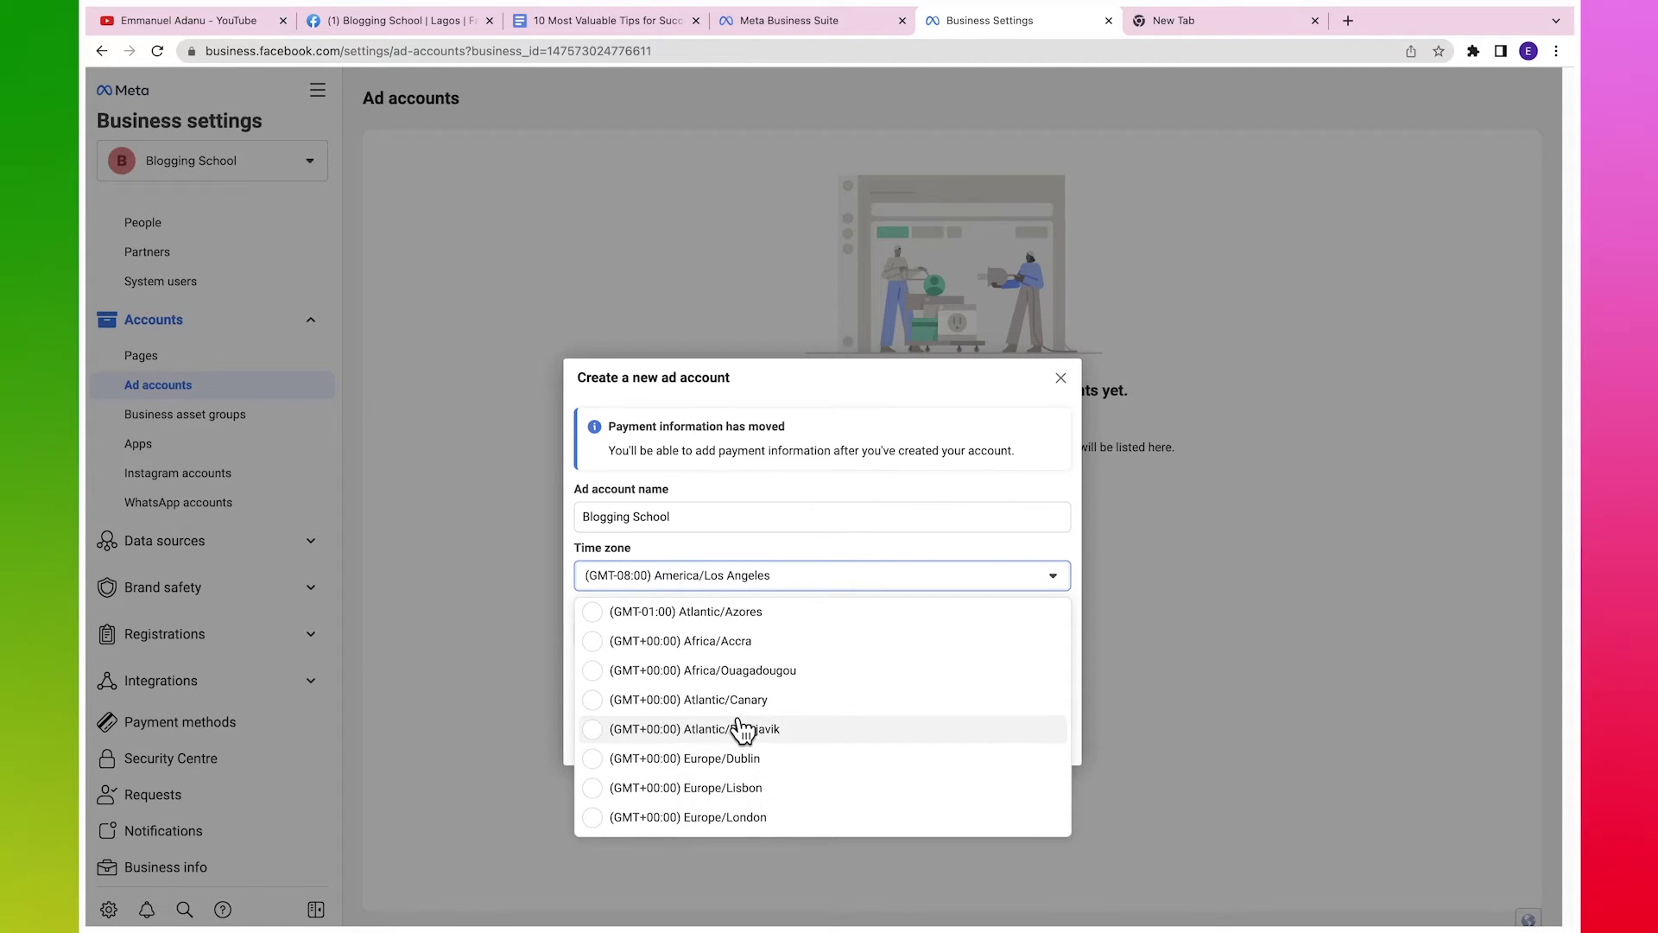
scroll(740, 729, "up", 2)
scroll(708, 734, "down", 4)
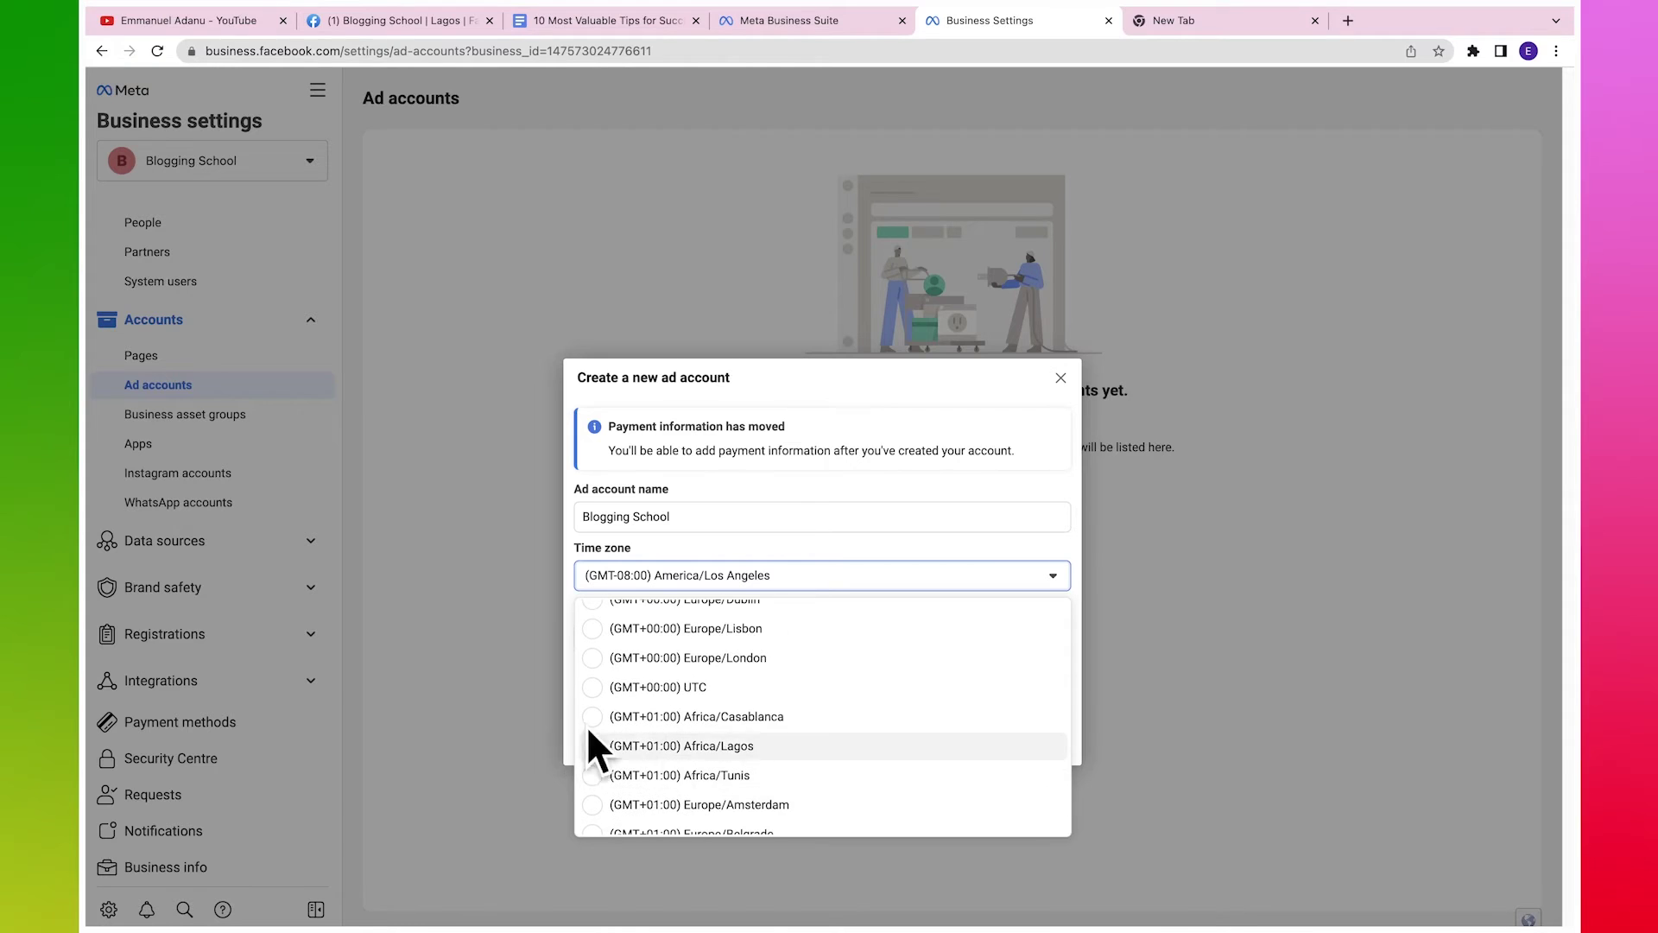
left_click(634, 758)
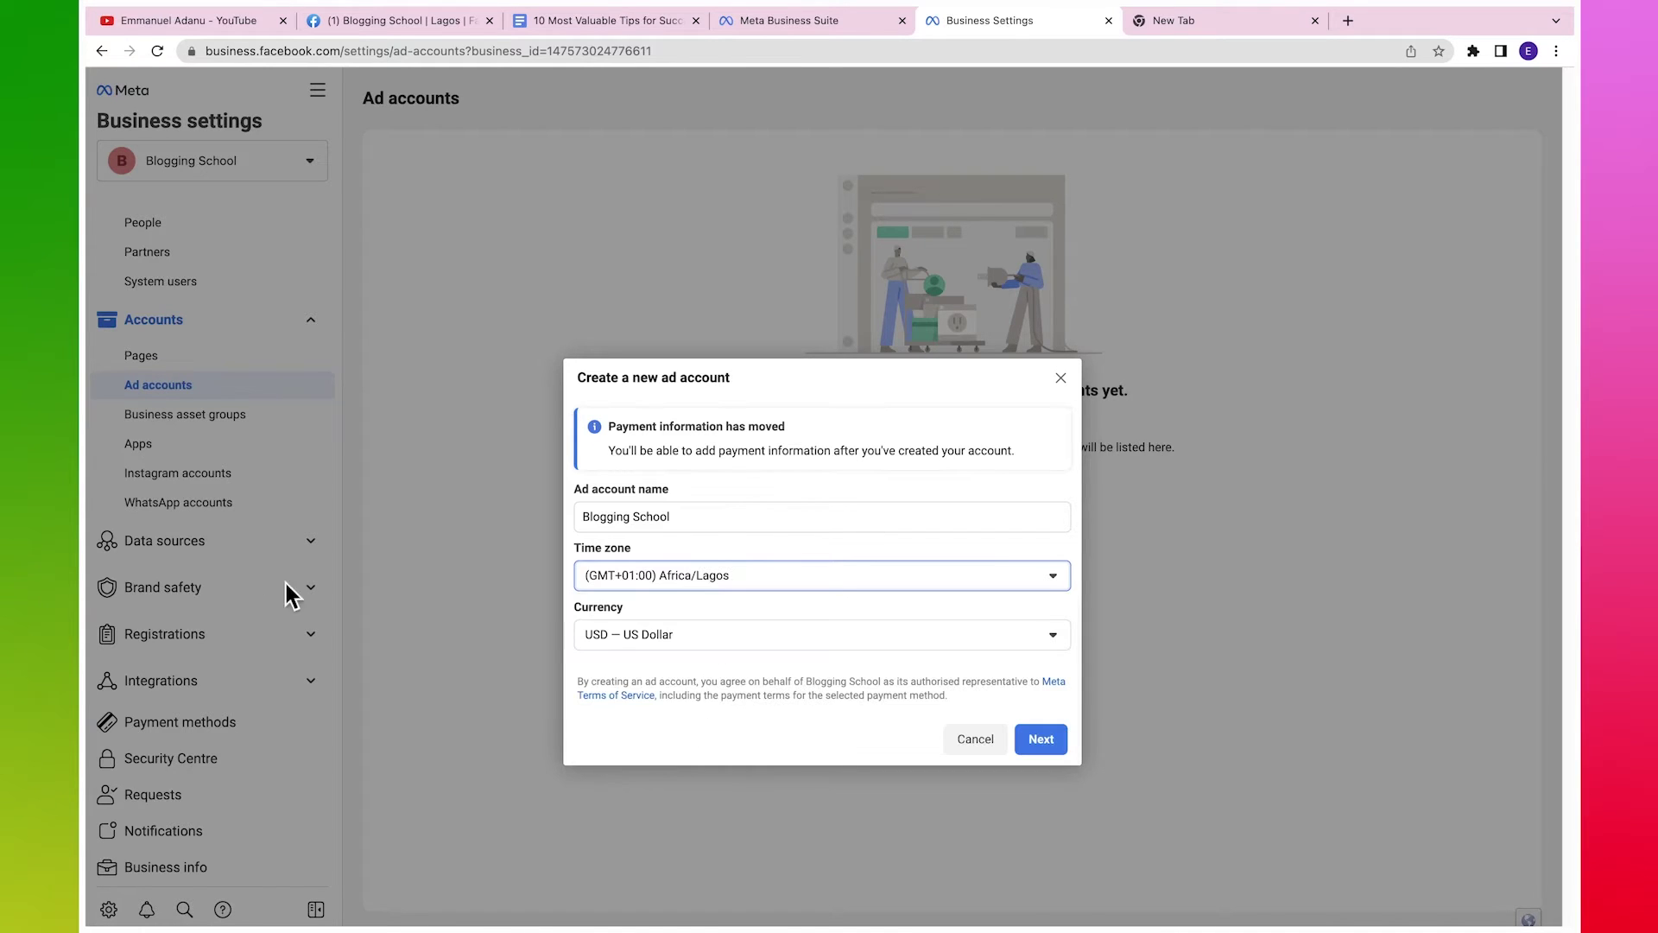
Change the ad account currency from USD to NGN — Nigerian Naira.
left_click(694, 633)
scroll(724, 753, "up", 4)
scroll(724, 753, "up", 10)
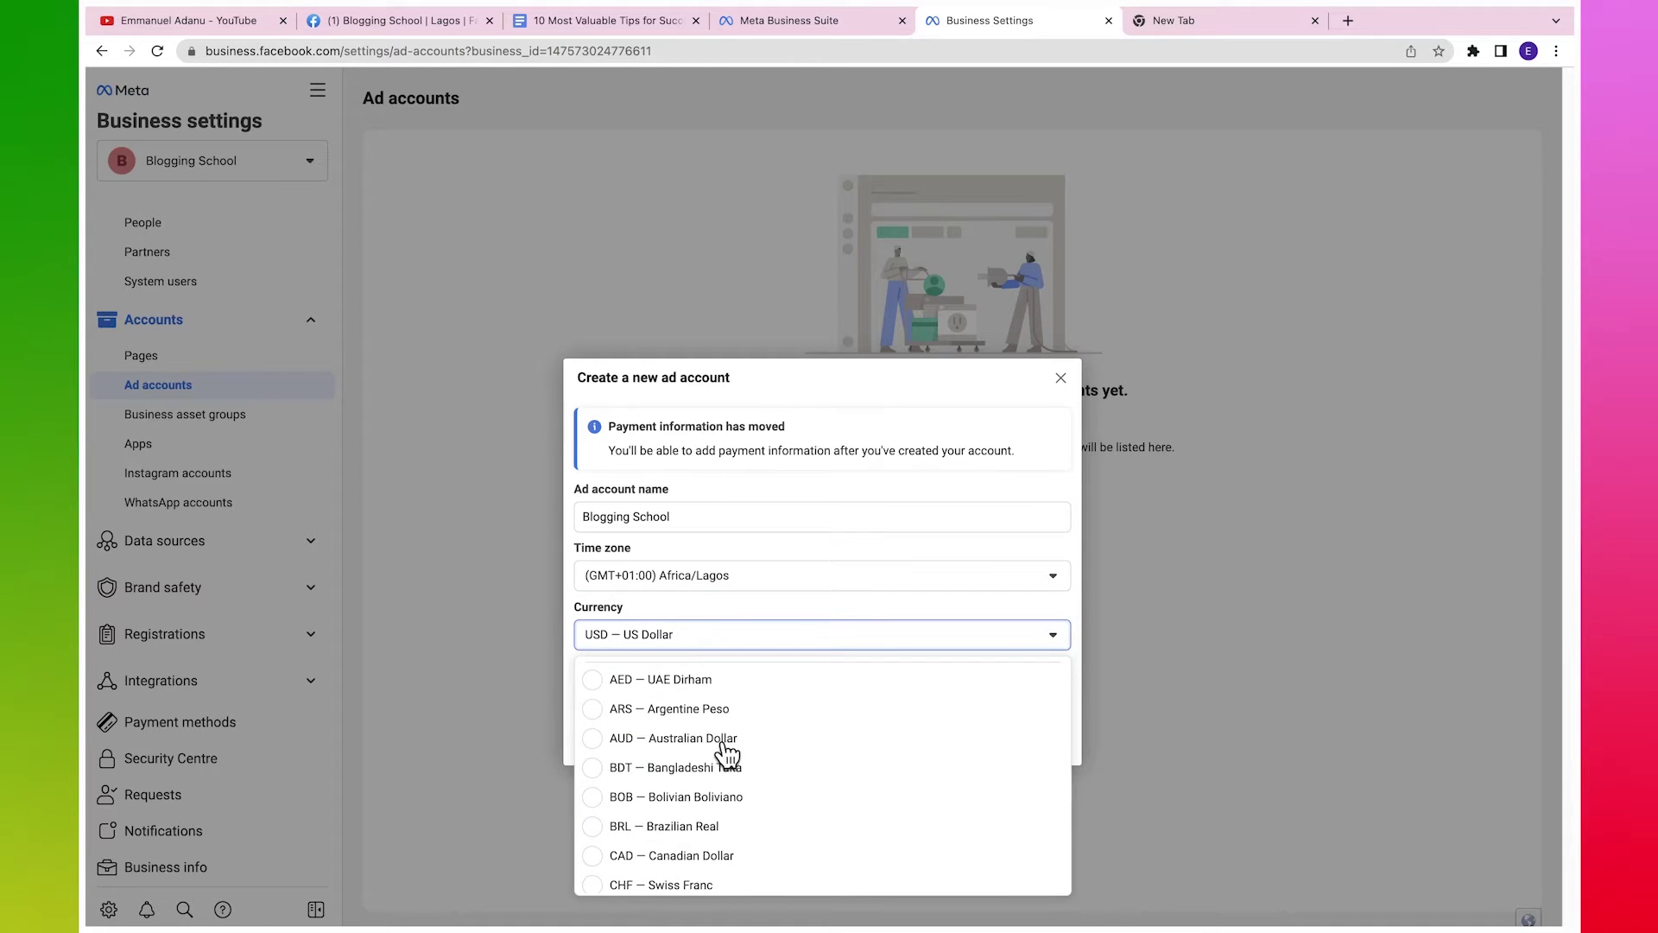
scroll(724, 755, "down", 8)
scroll(725, 756, "down", 2)
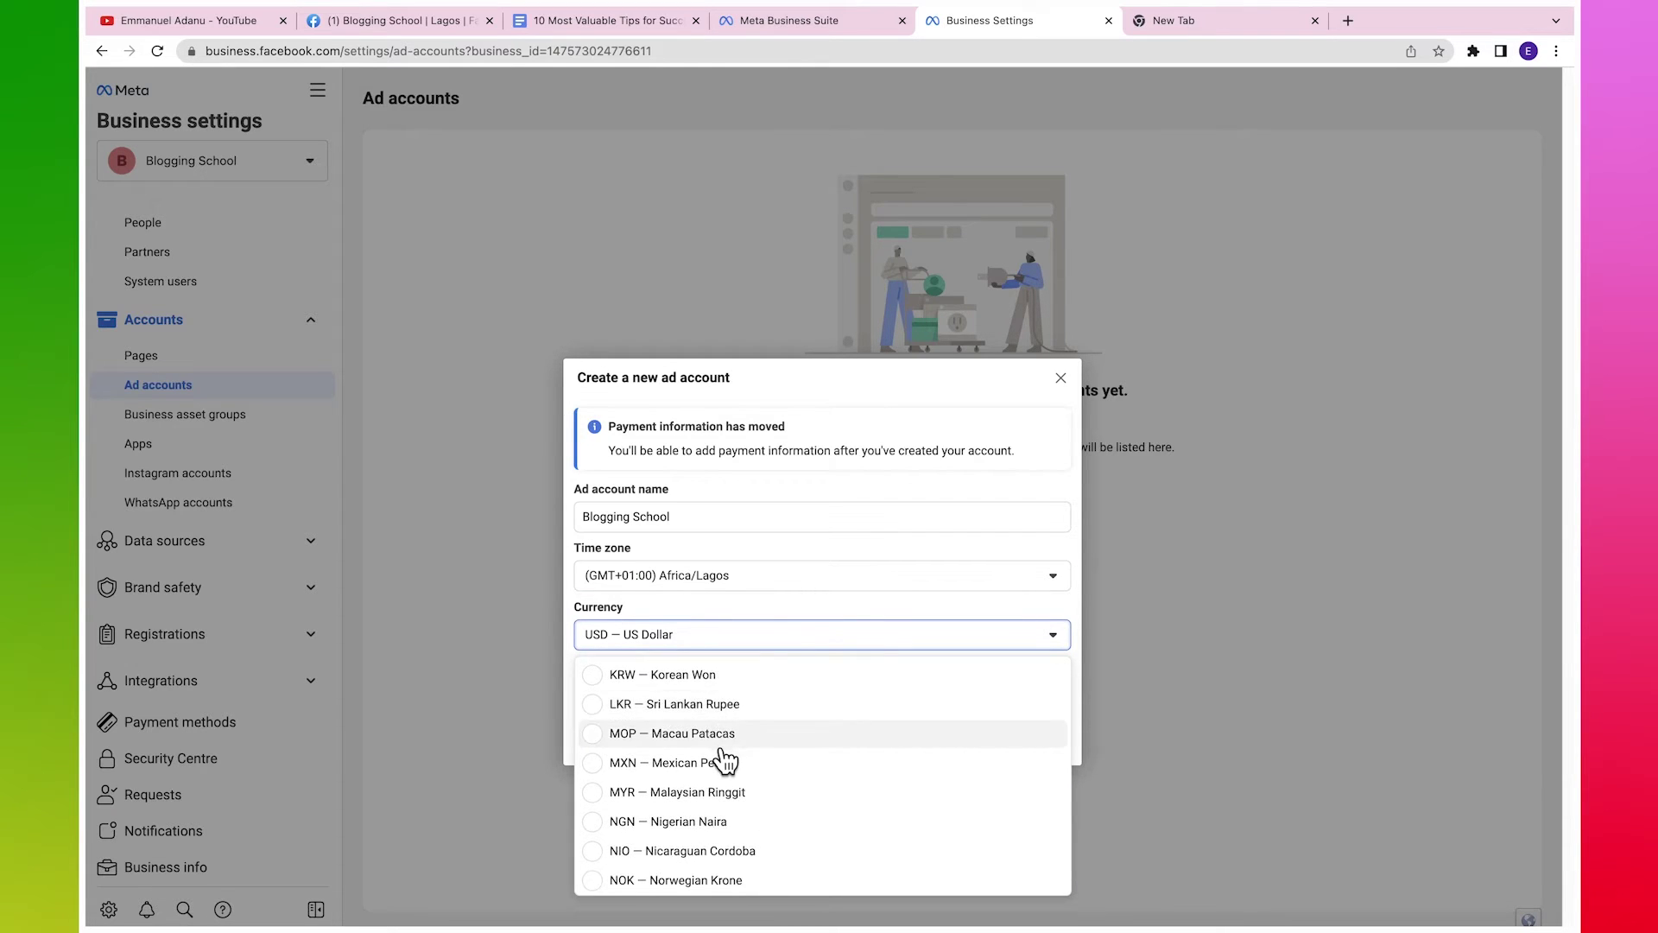
left_click(725, 786)
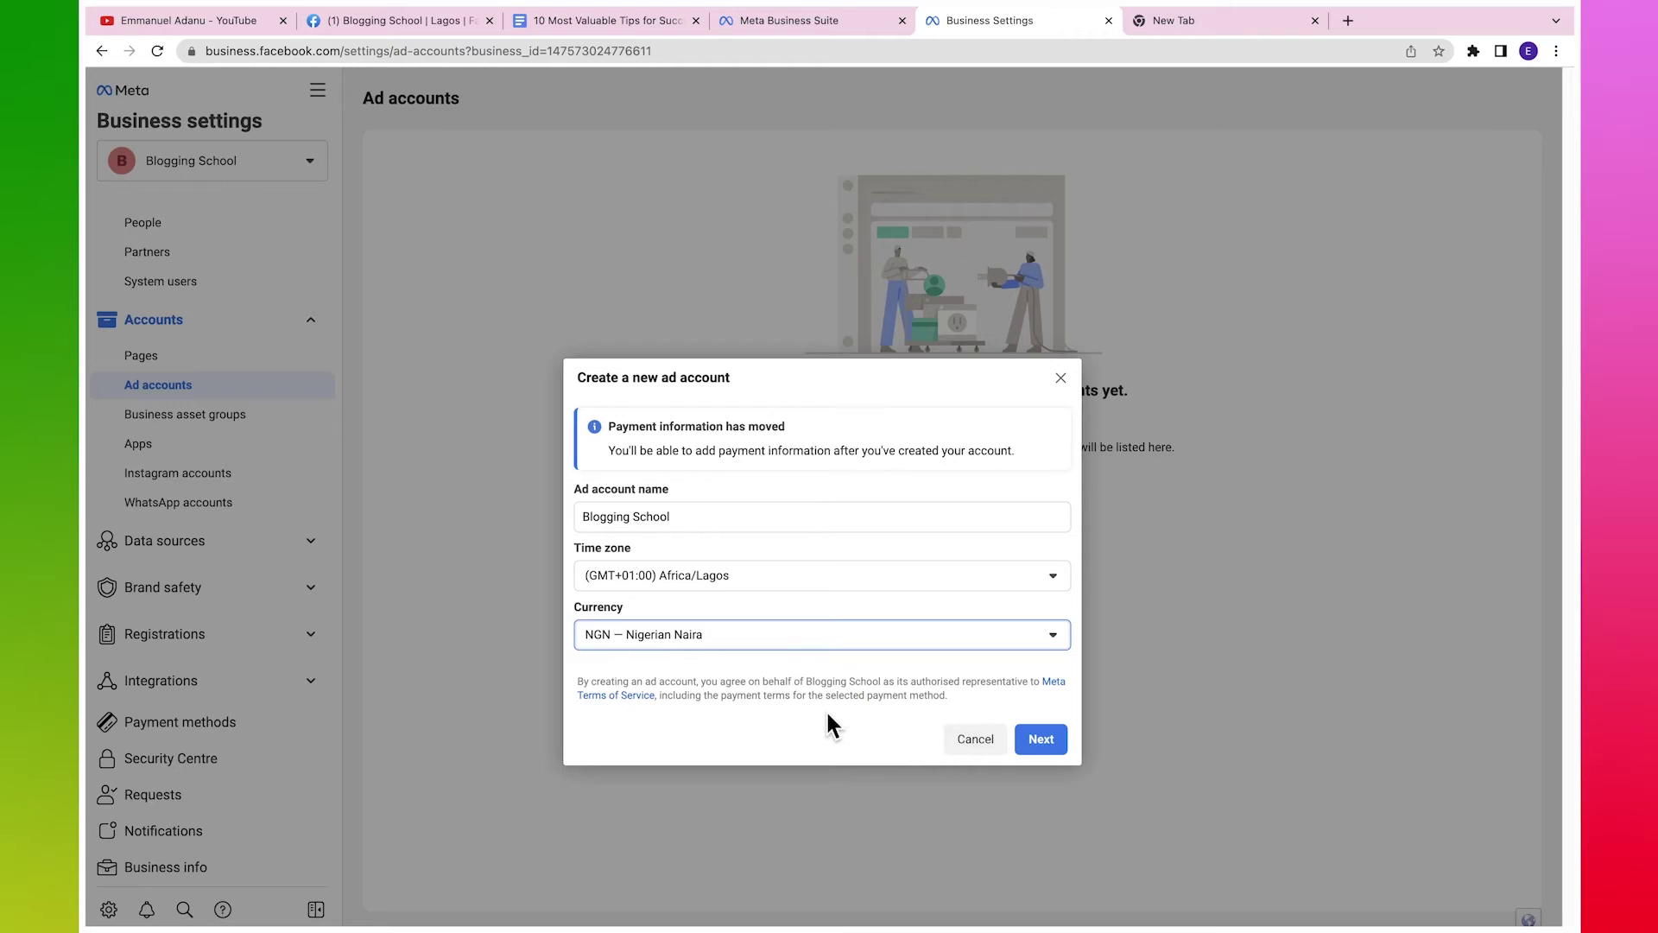
Mark the ad account as for My business (Blogging School) and create it.
left_click(1041, 745)
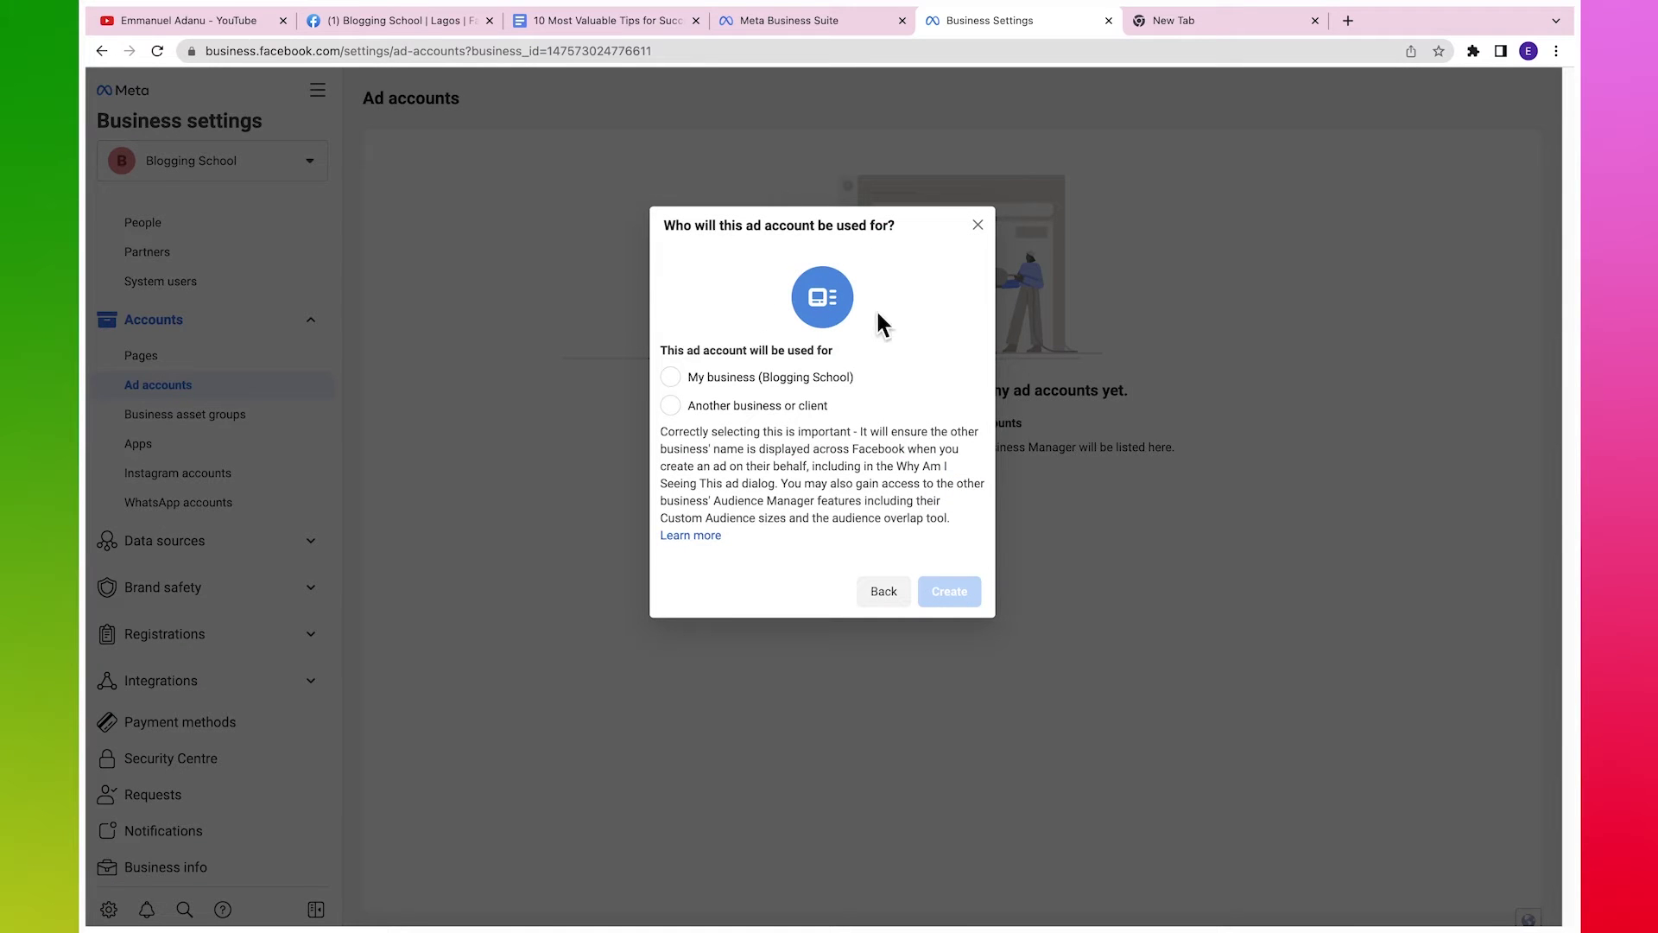
left_click(671, 378)
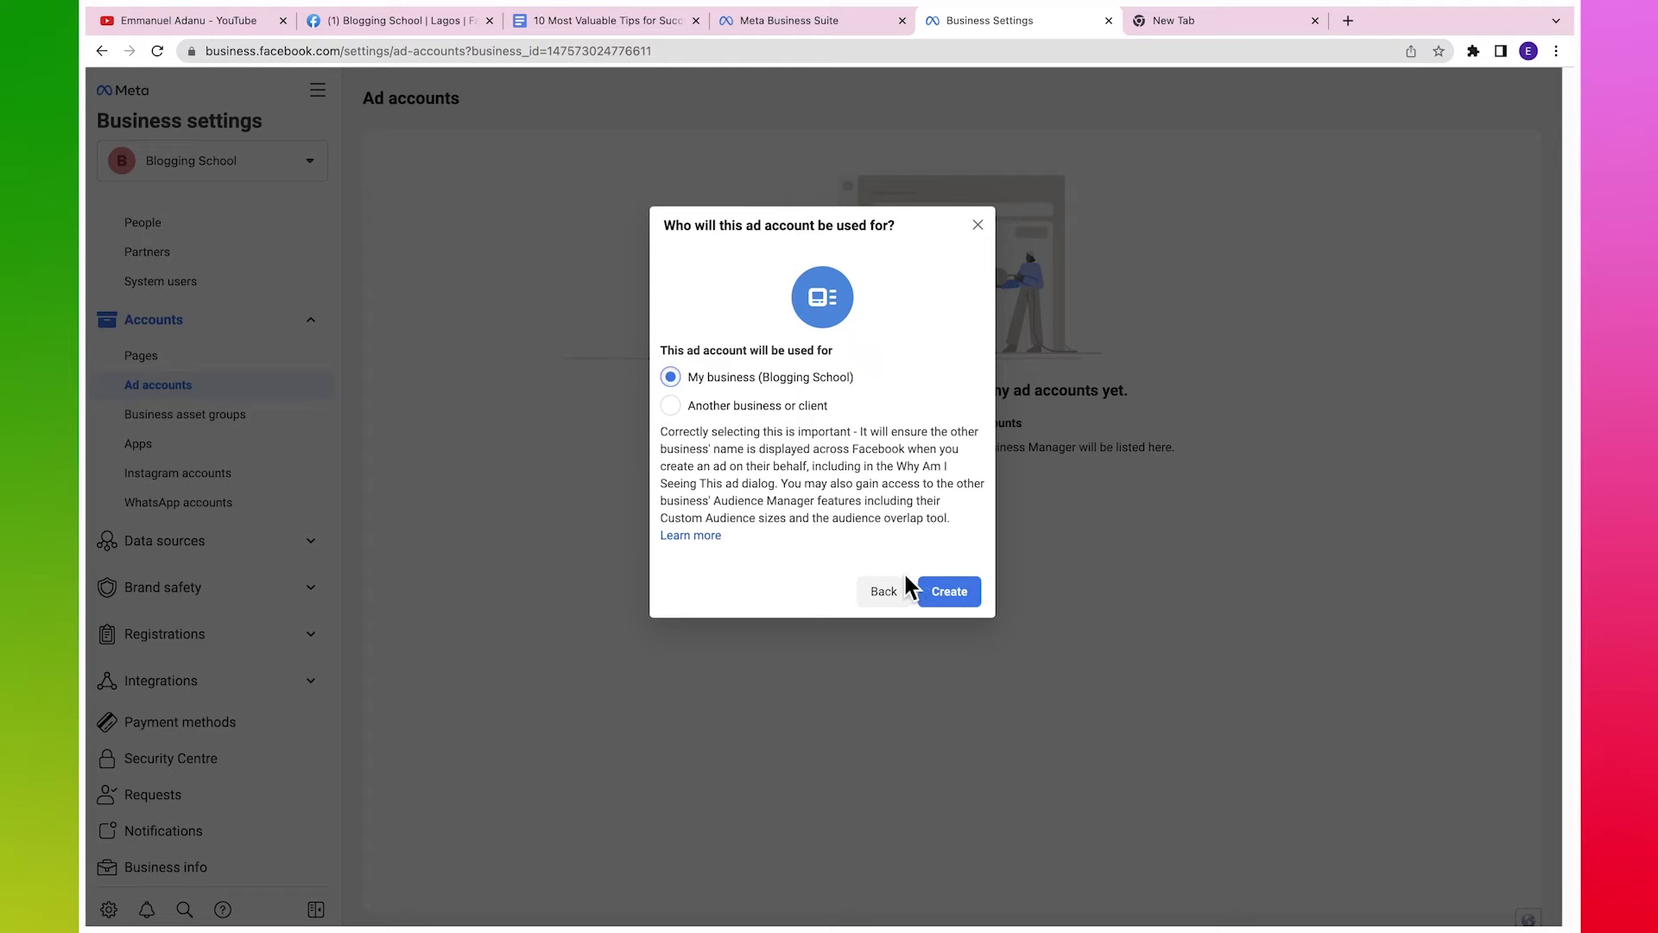
left_click(946, 593)
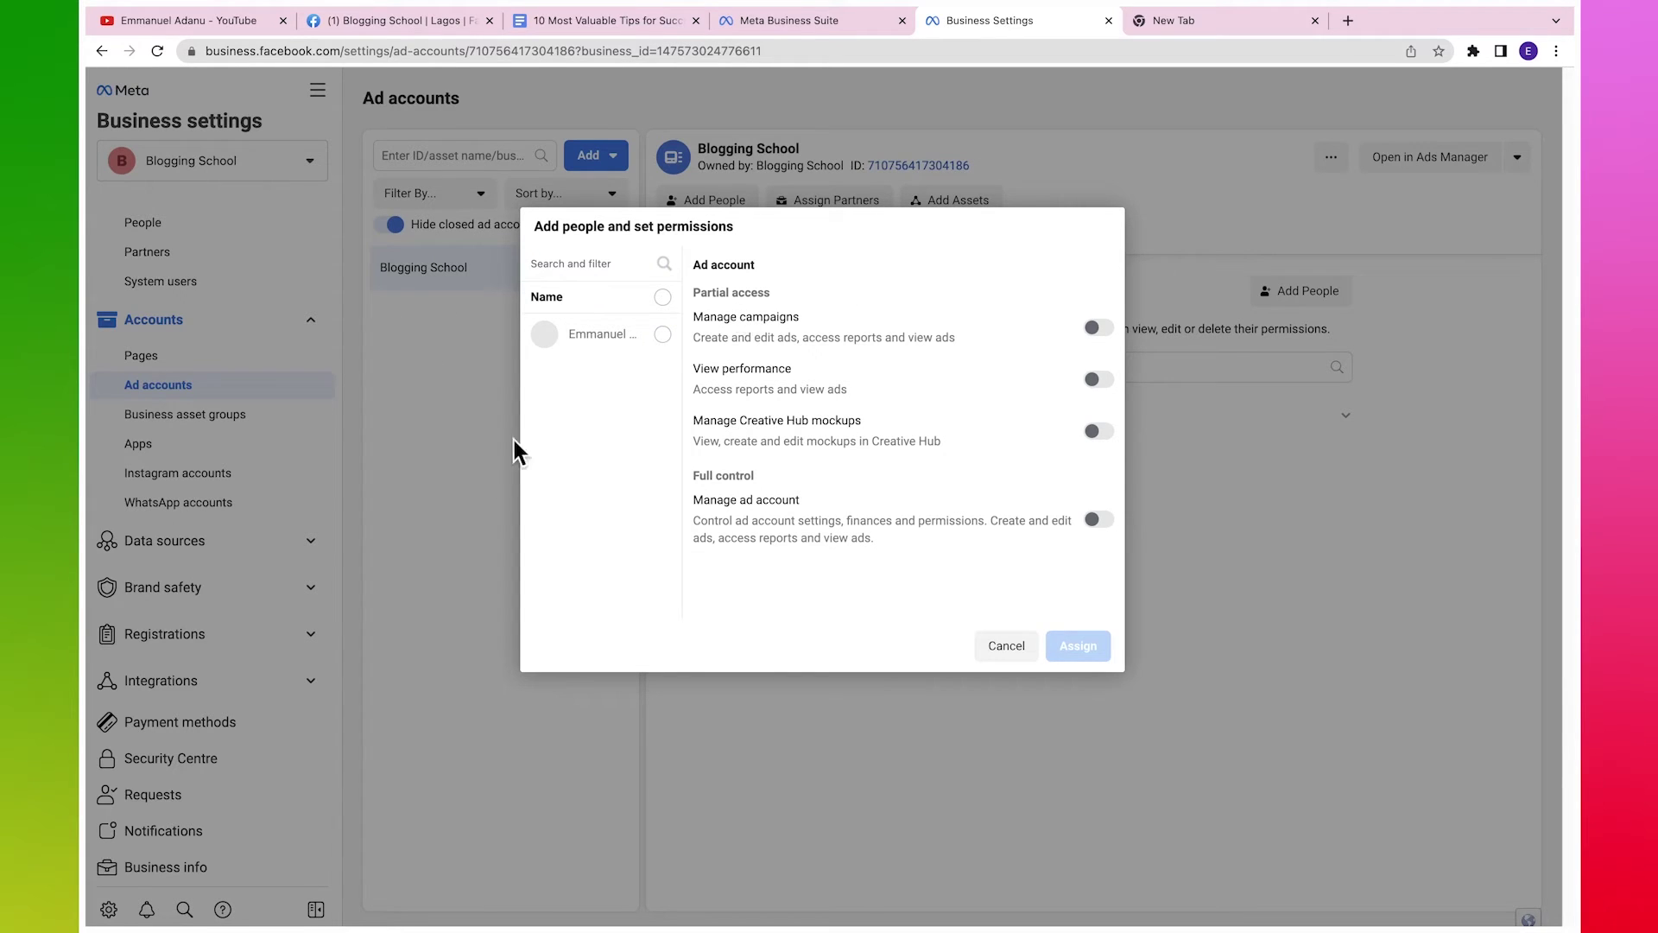
Assign the admin Manage ad account control, then start adding payment information.
left_click(662, 335)
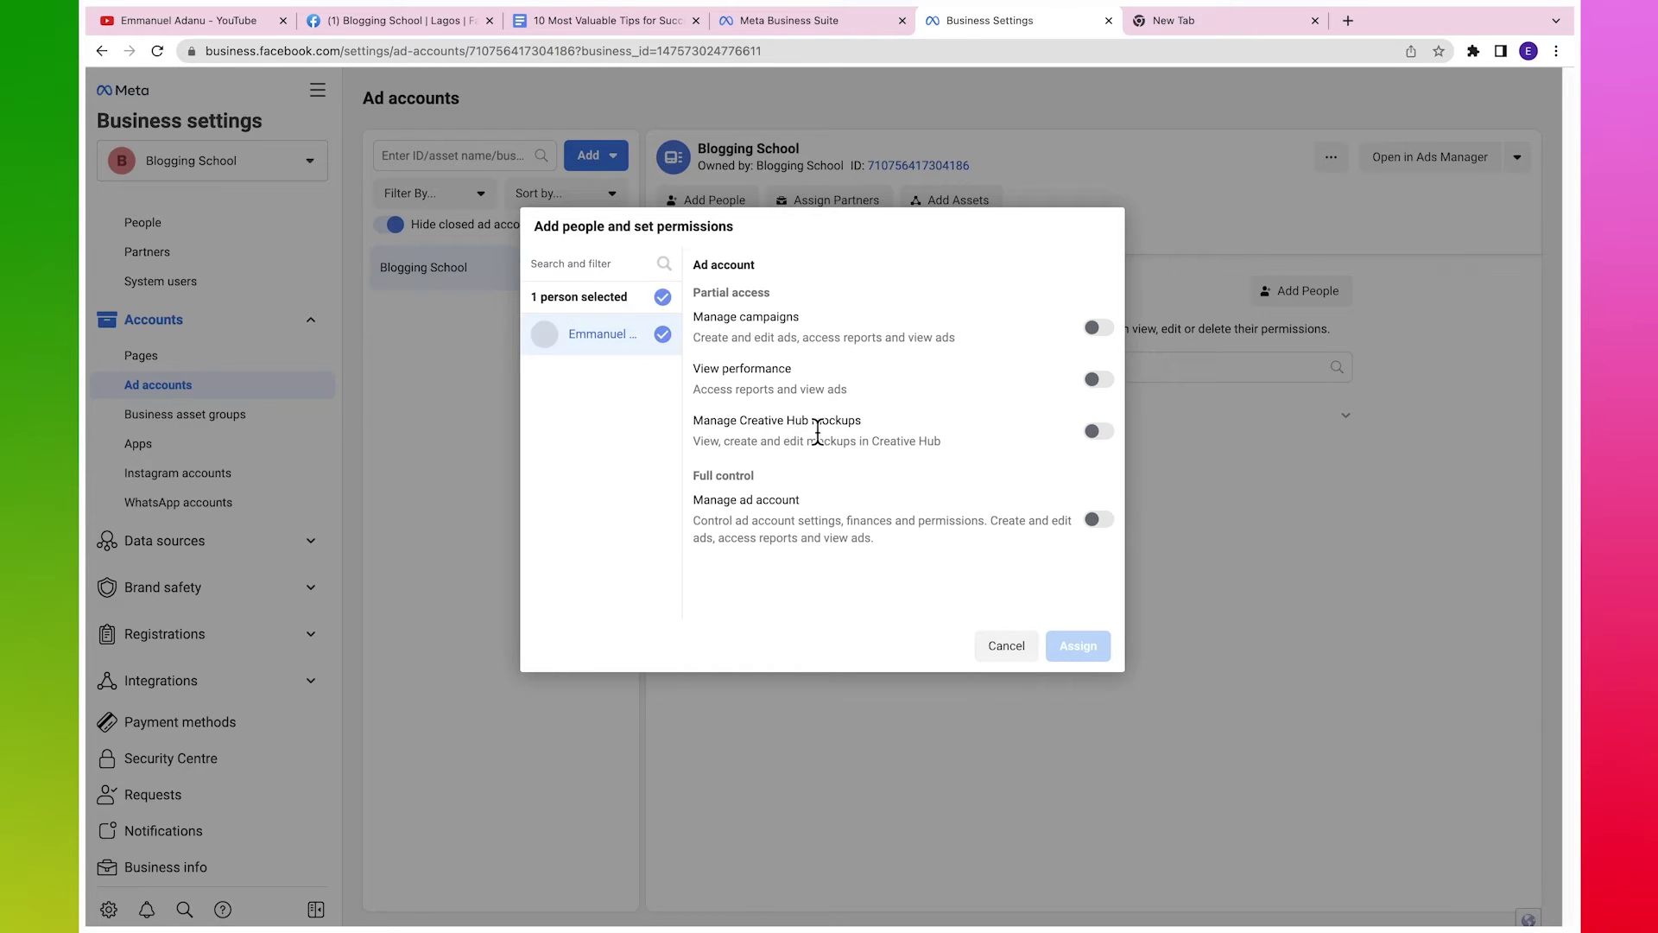
left_click(1101, 520)
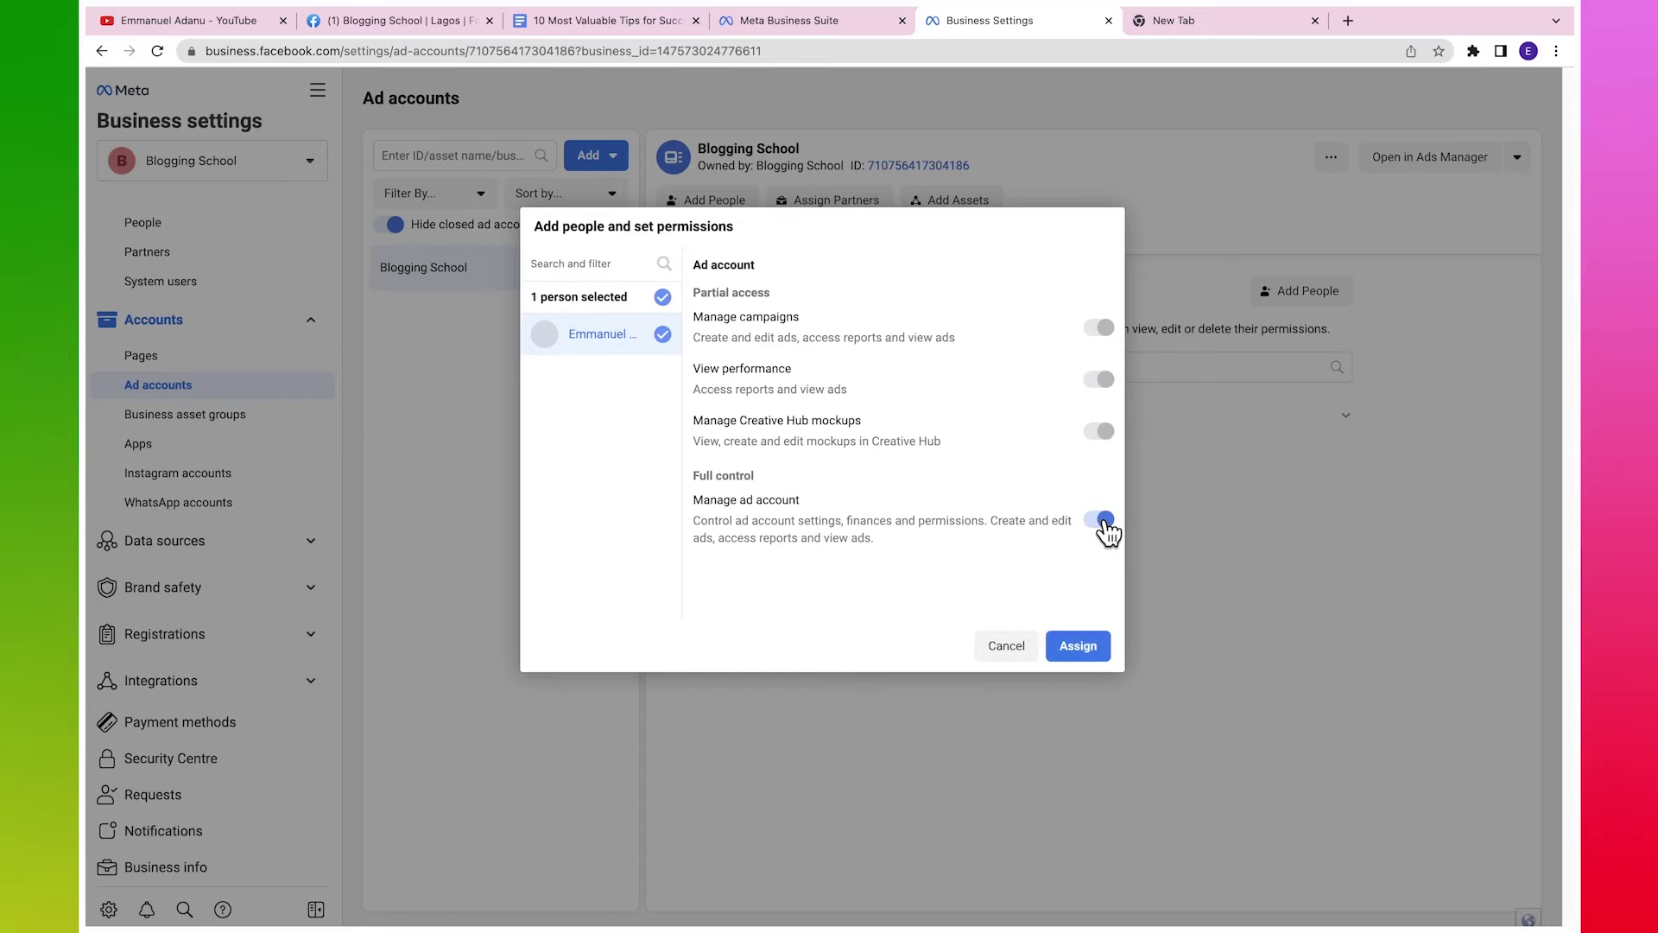
left_click(1078, 648)
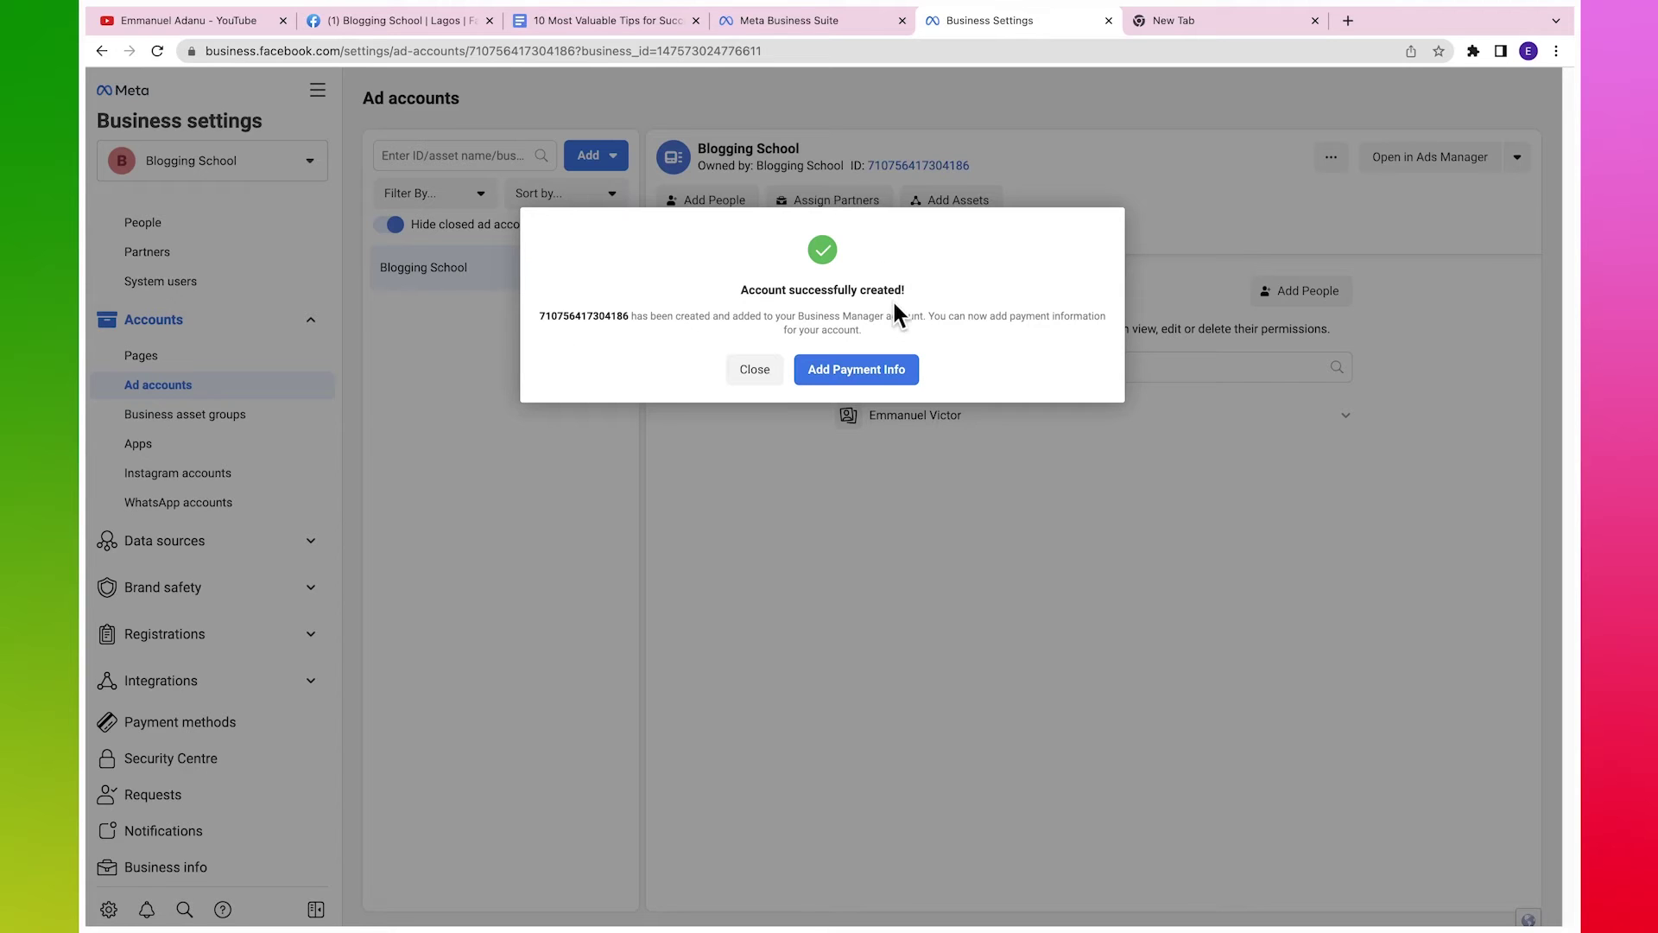
left_click(870, 378)
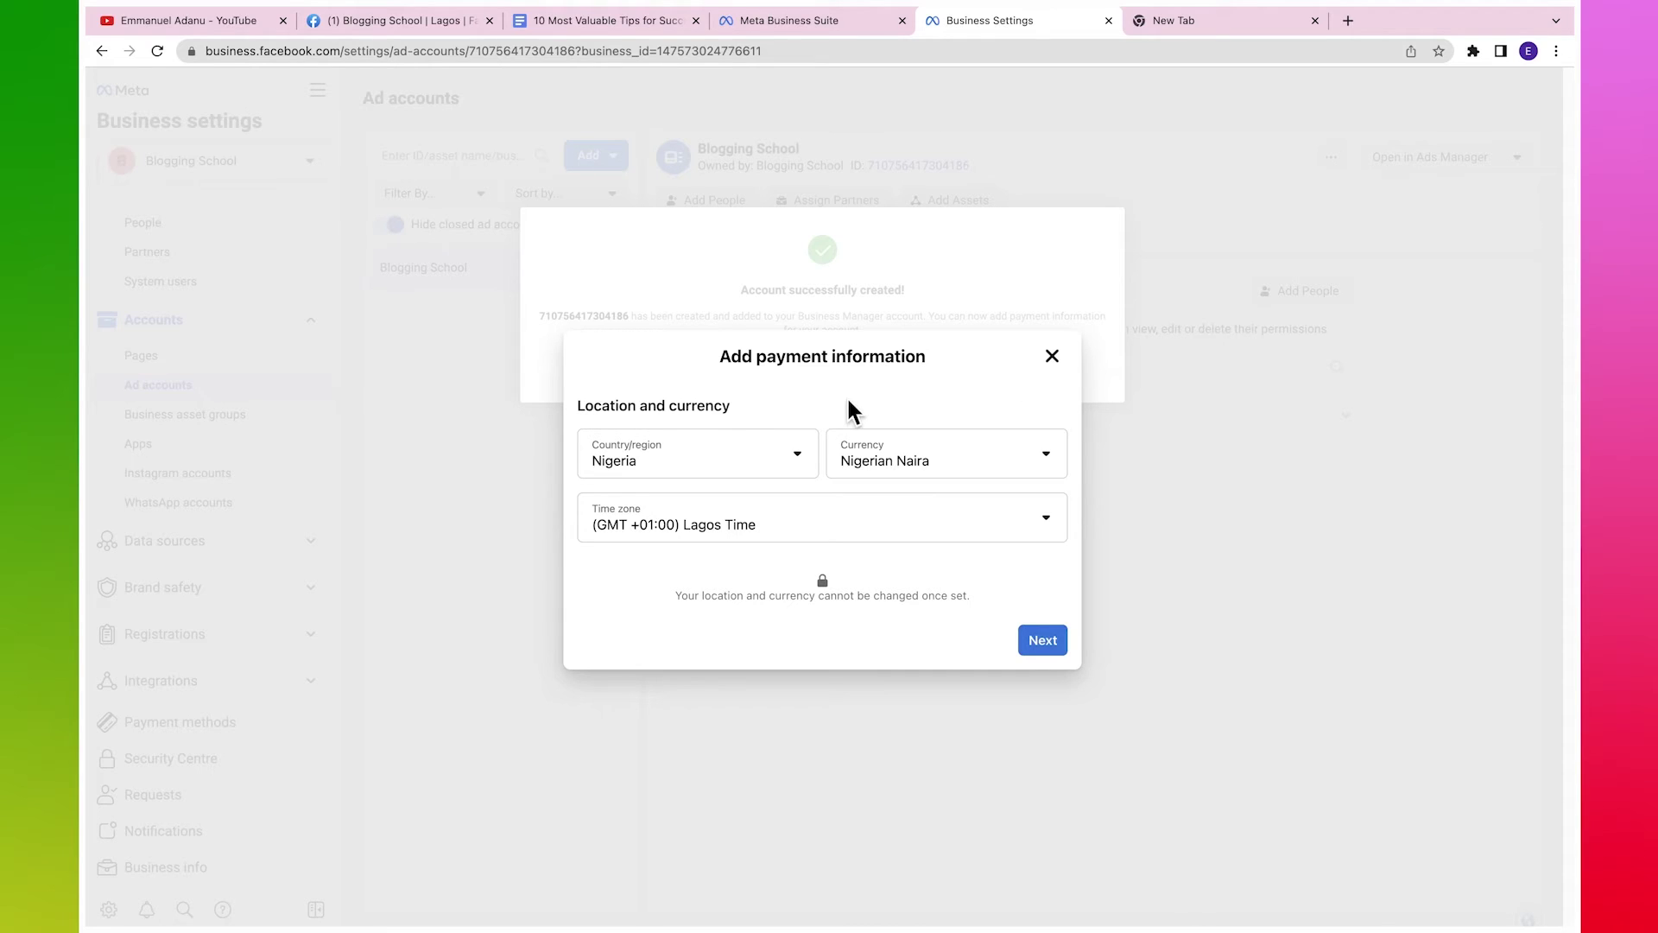
Accept the Nigeria/Naira/Lagos settings, choose Naira MasterCard/VISA payment, and skip the VAT ID.
left_click(1045, 641)
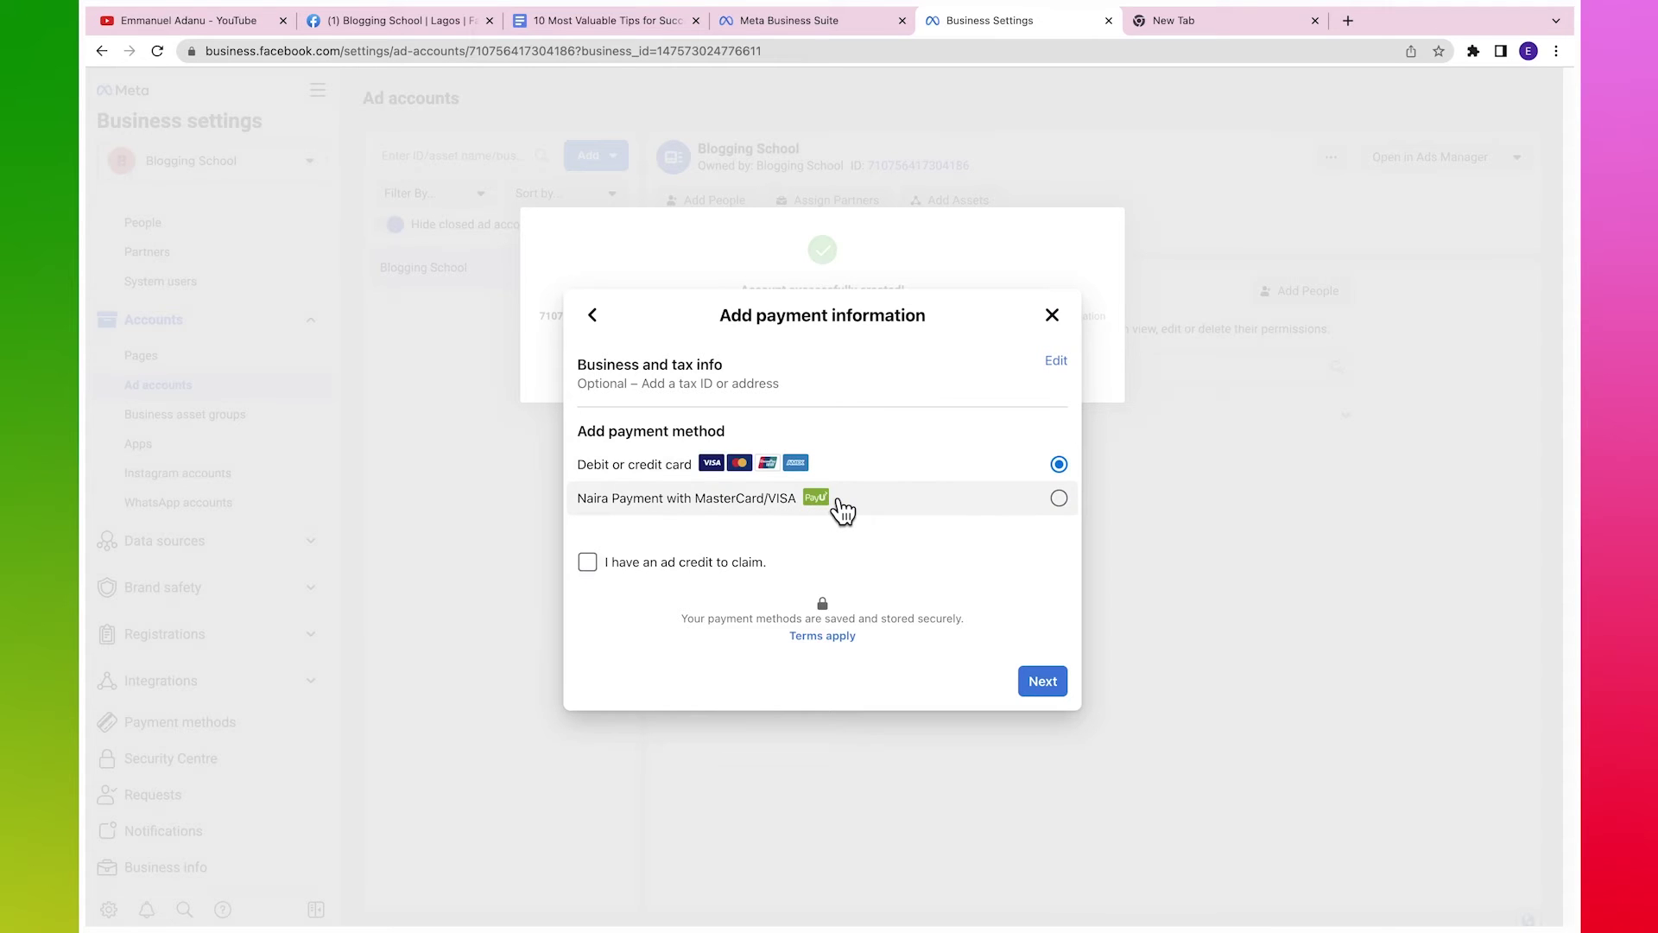
left_click(779, 511)
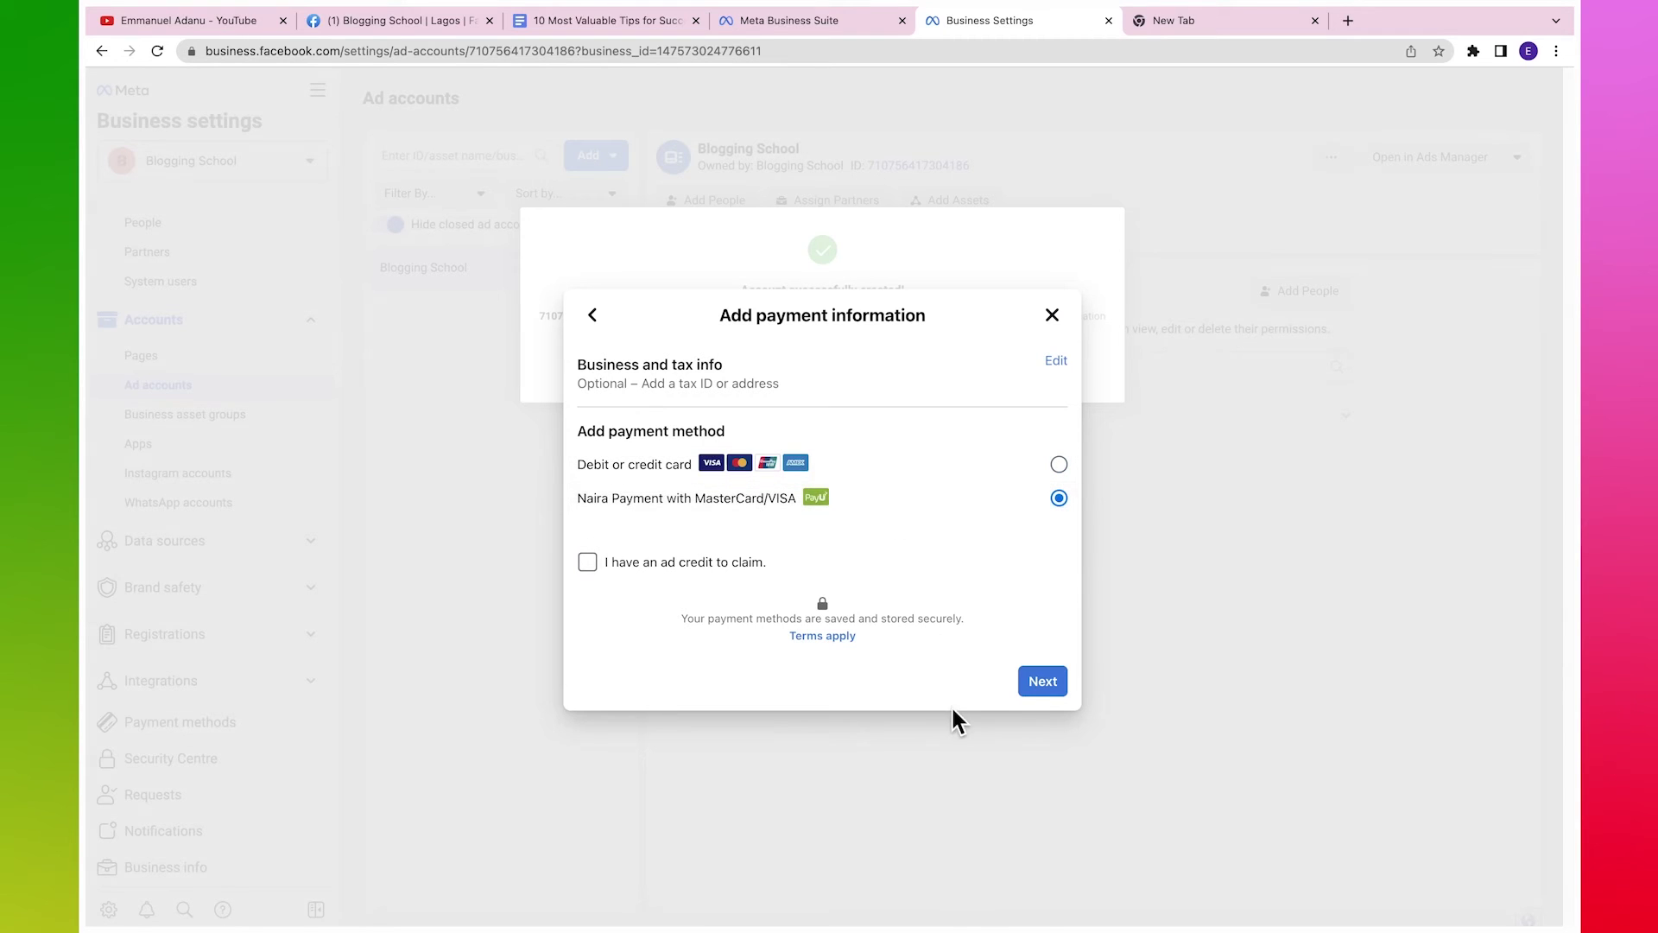
left_click(1042, 681)
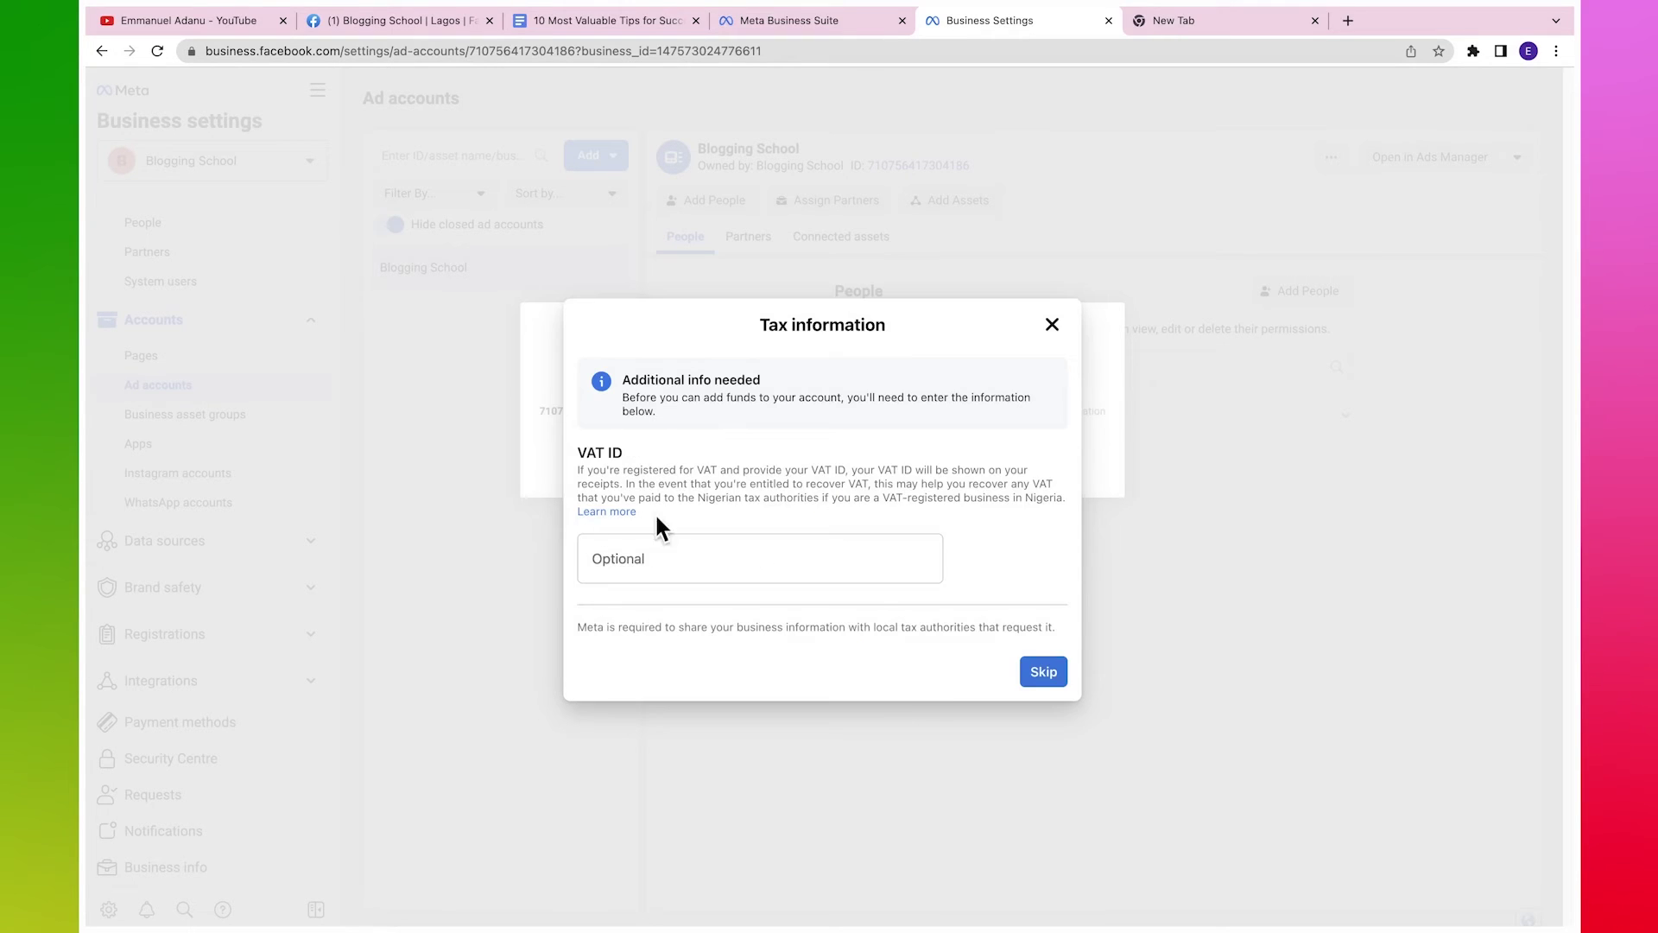
left_click(1038, 671)
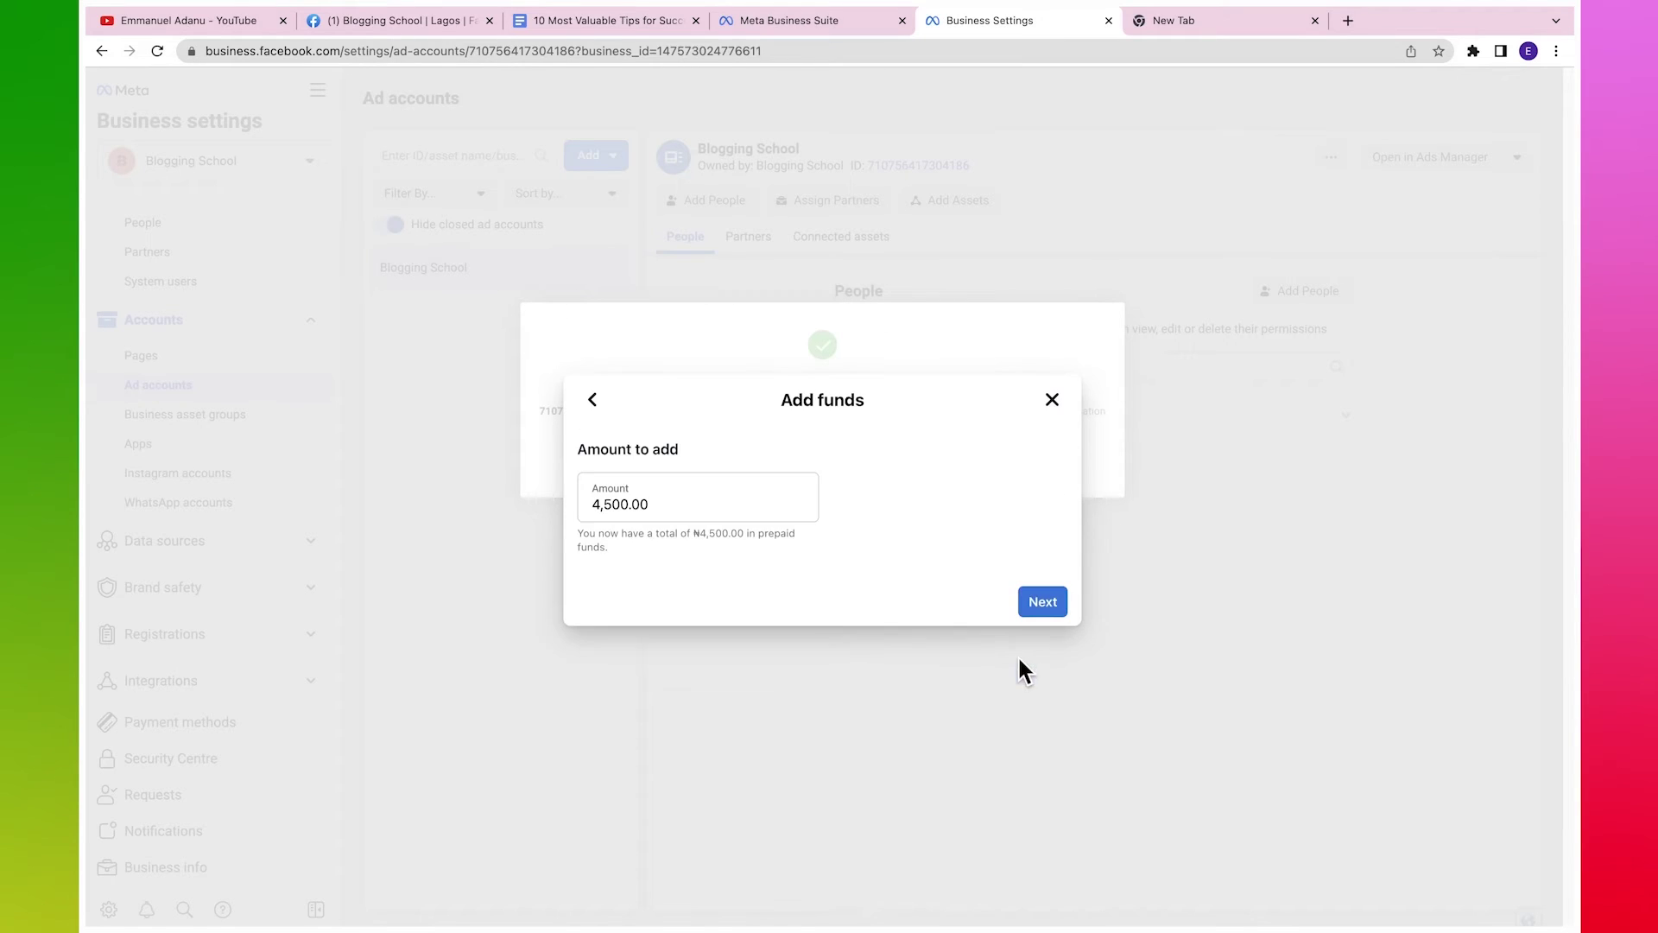
Replace the 4,500.00 funding amount with 2000 naira and submit it.
left_click(688, 501)
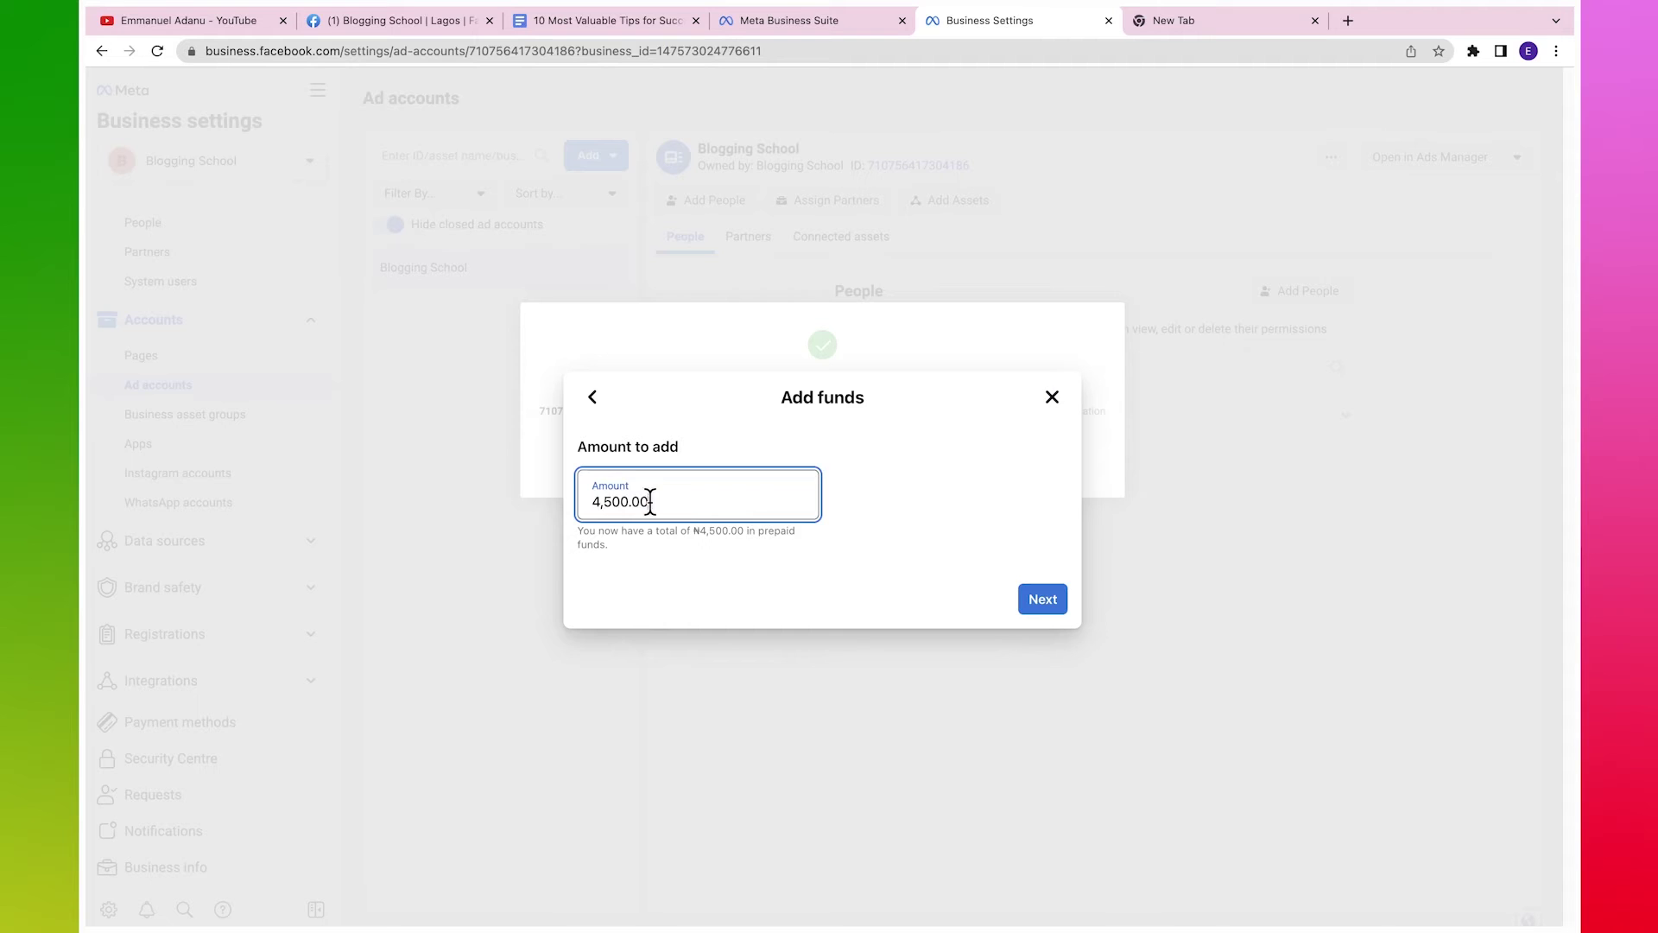
left_click_drag(650, 501, 566, 509)
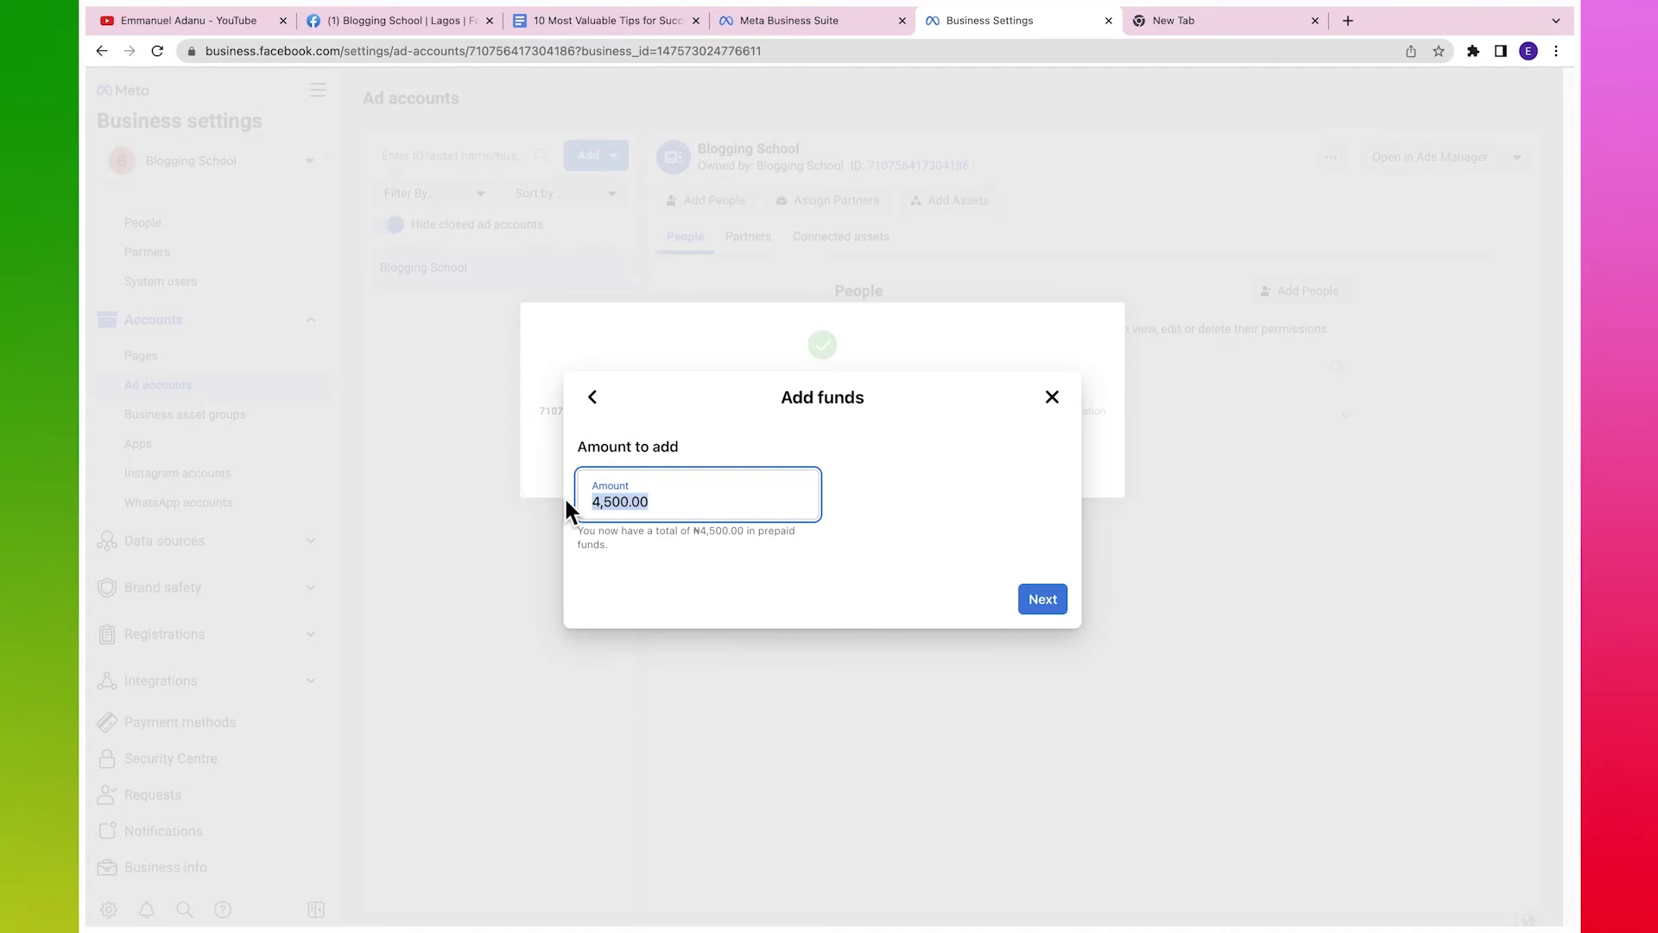
type("2000")
left_click(842, 455)
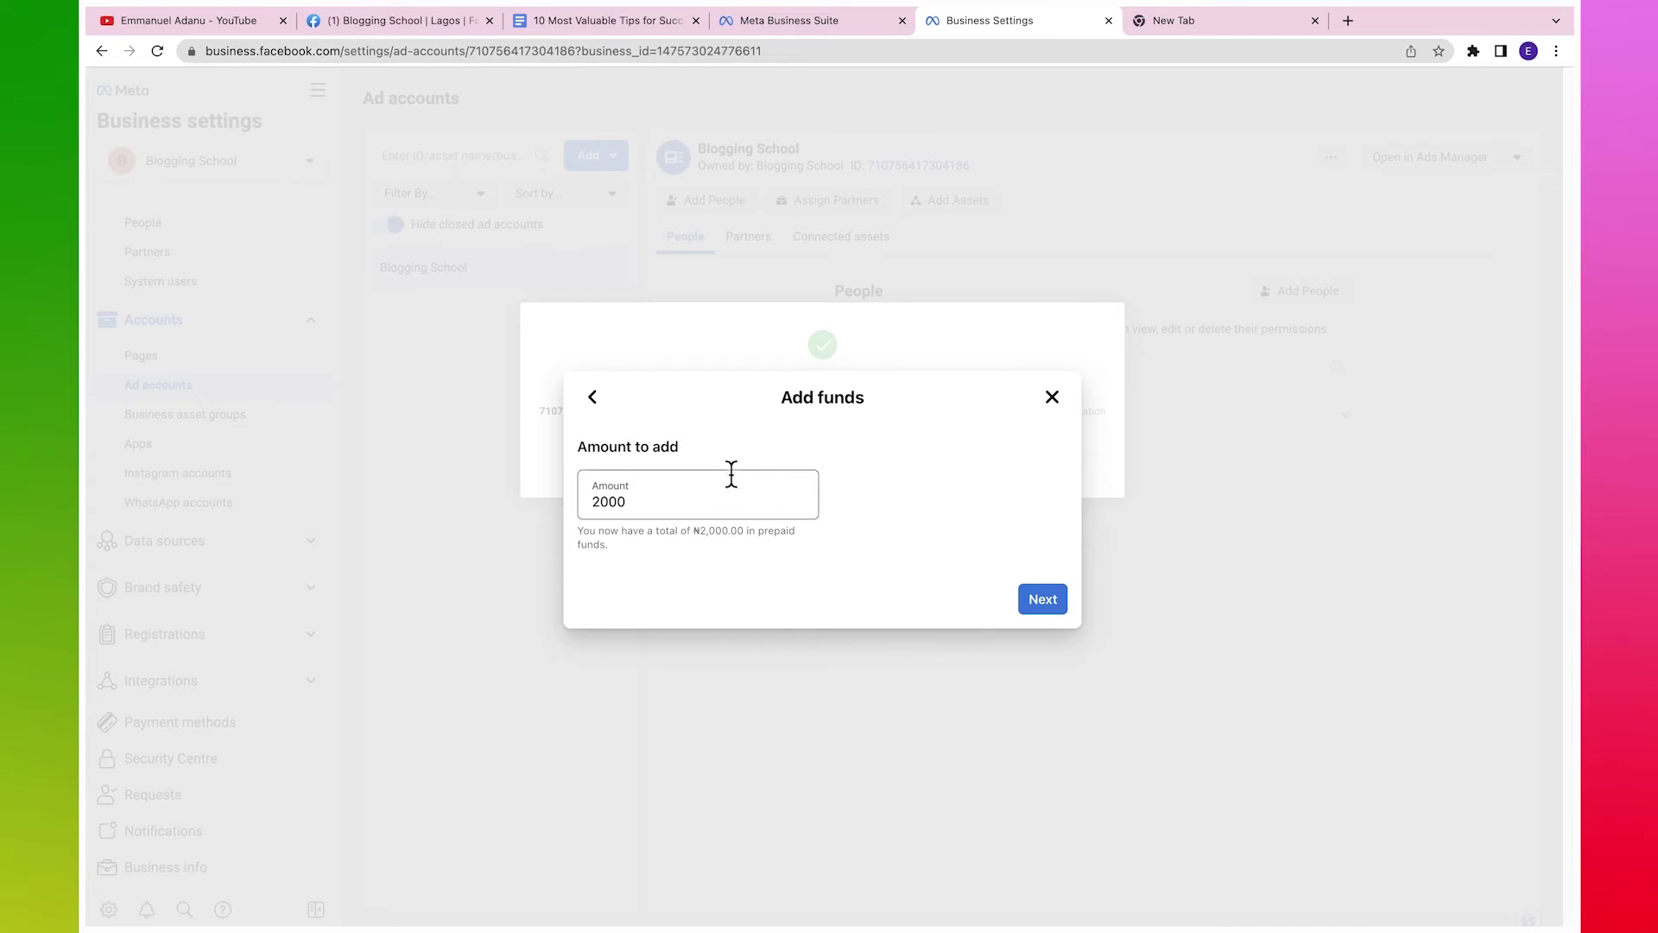
left_click(1042, 600)
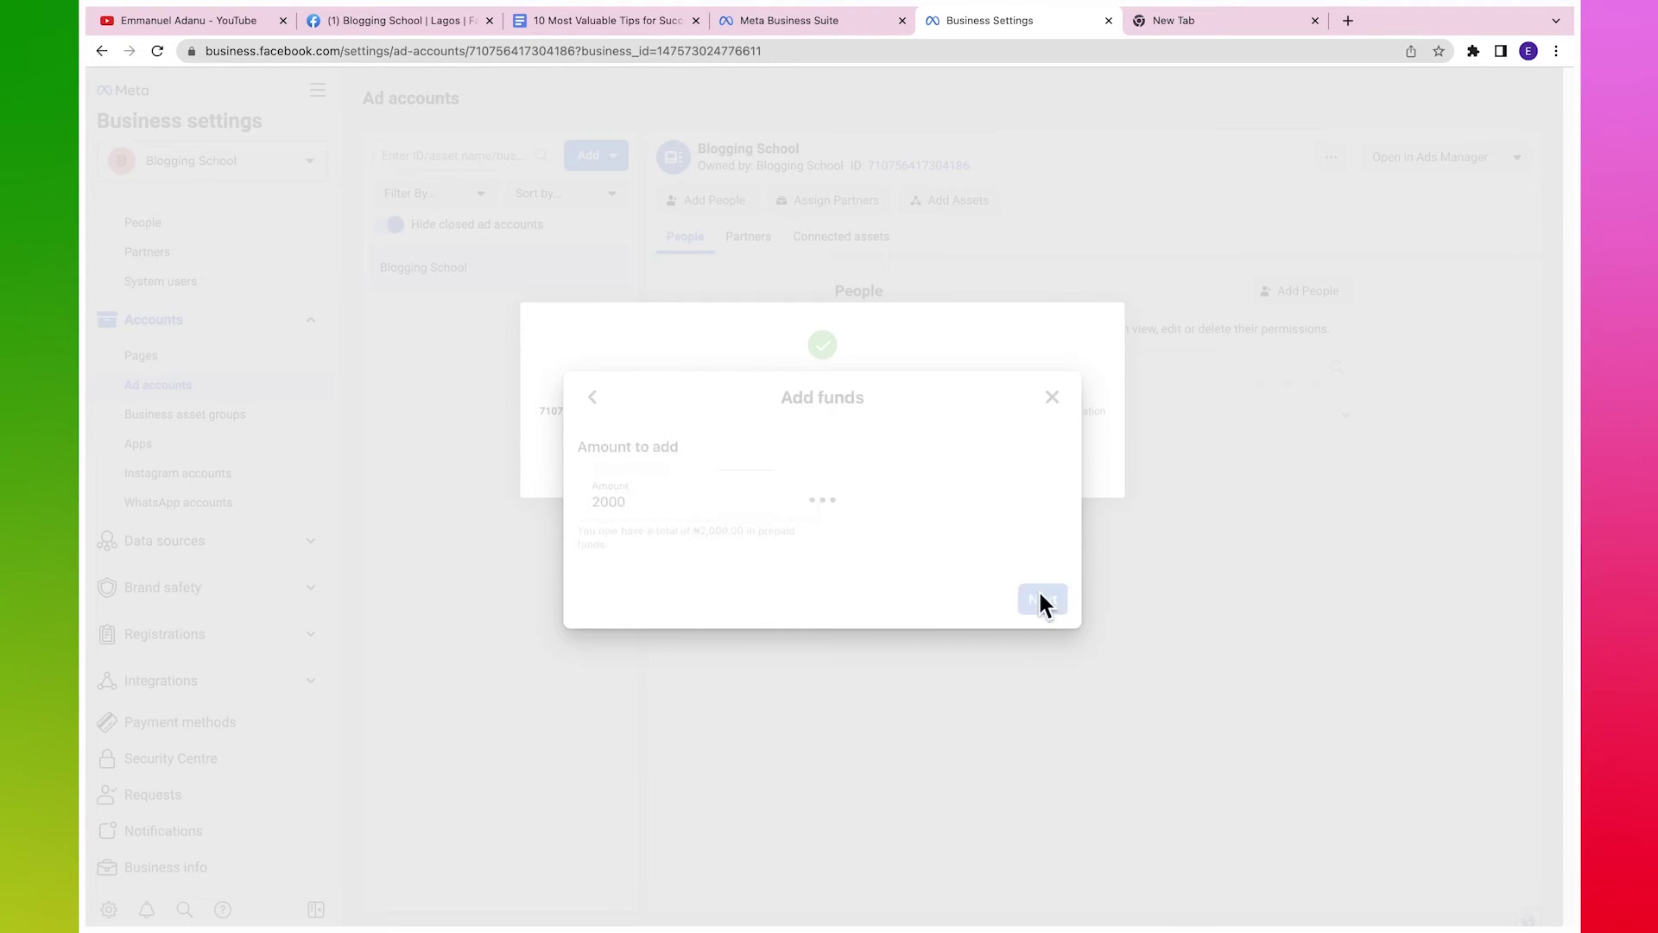
Pay the NGN 2000.00 charge by card in PayU, authenticating with a texted verification code.
left_click(834, 517)
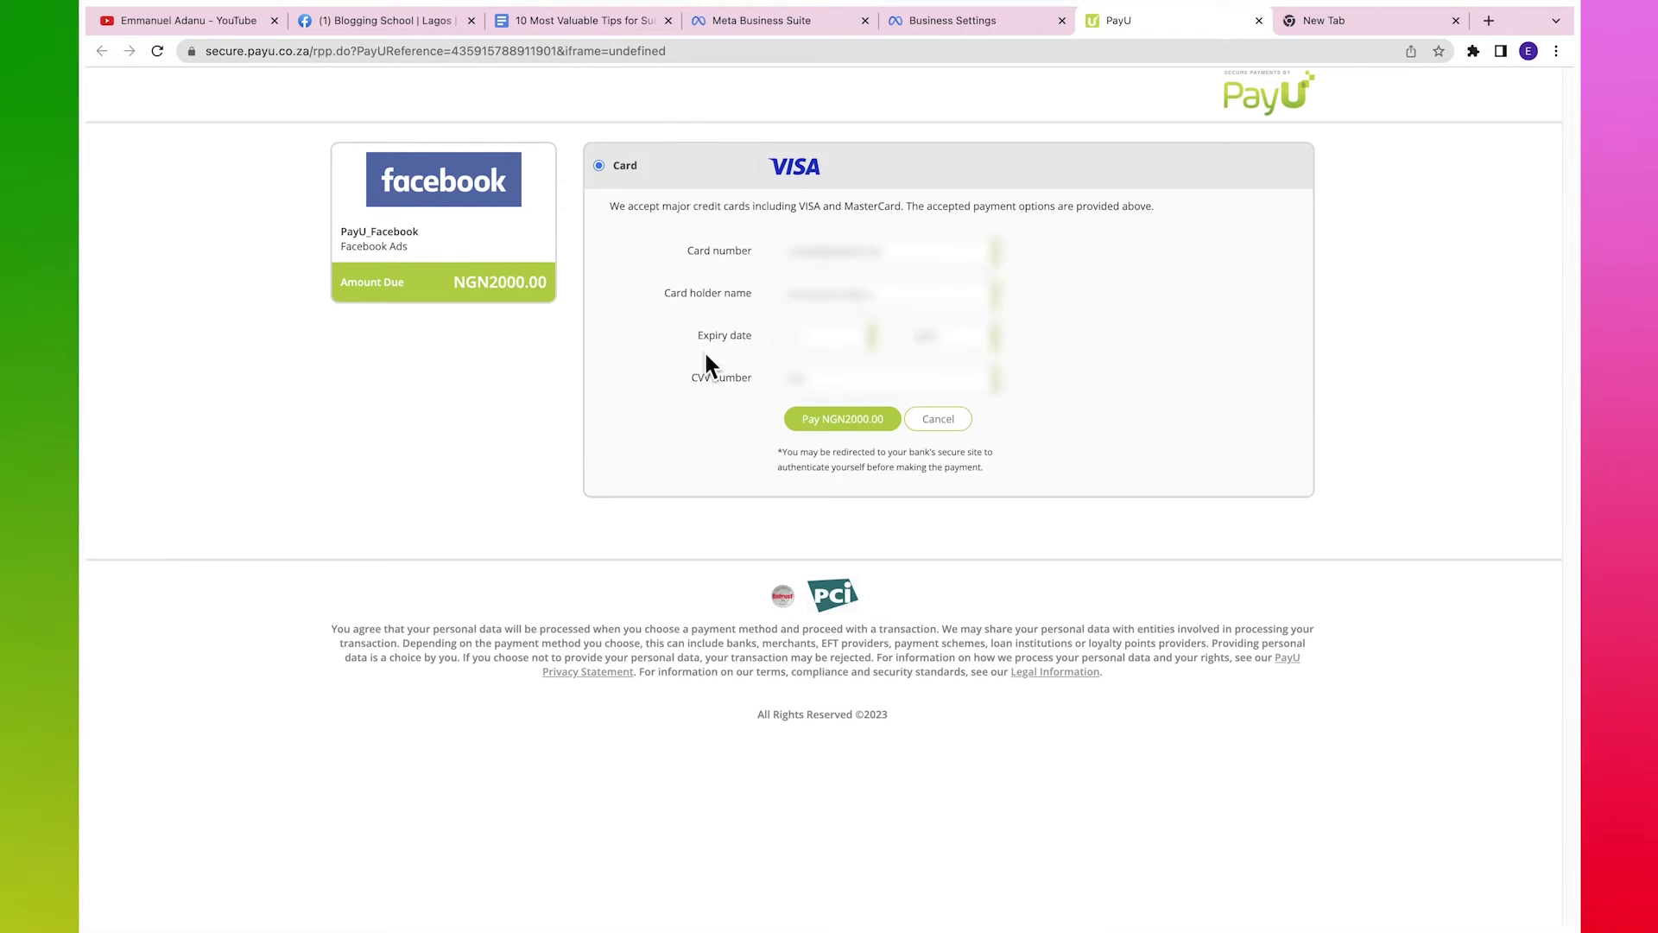
left_click(849, 420)
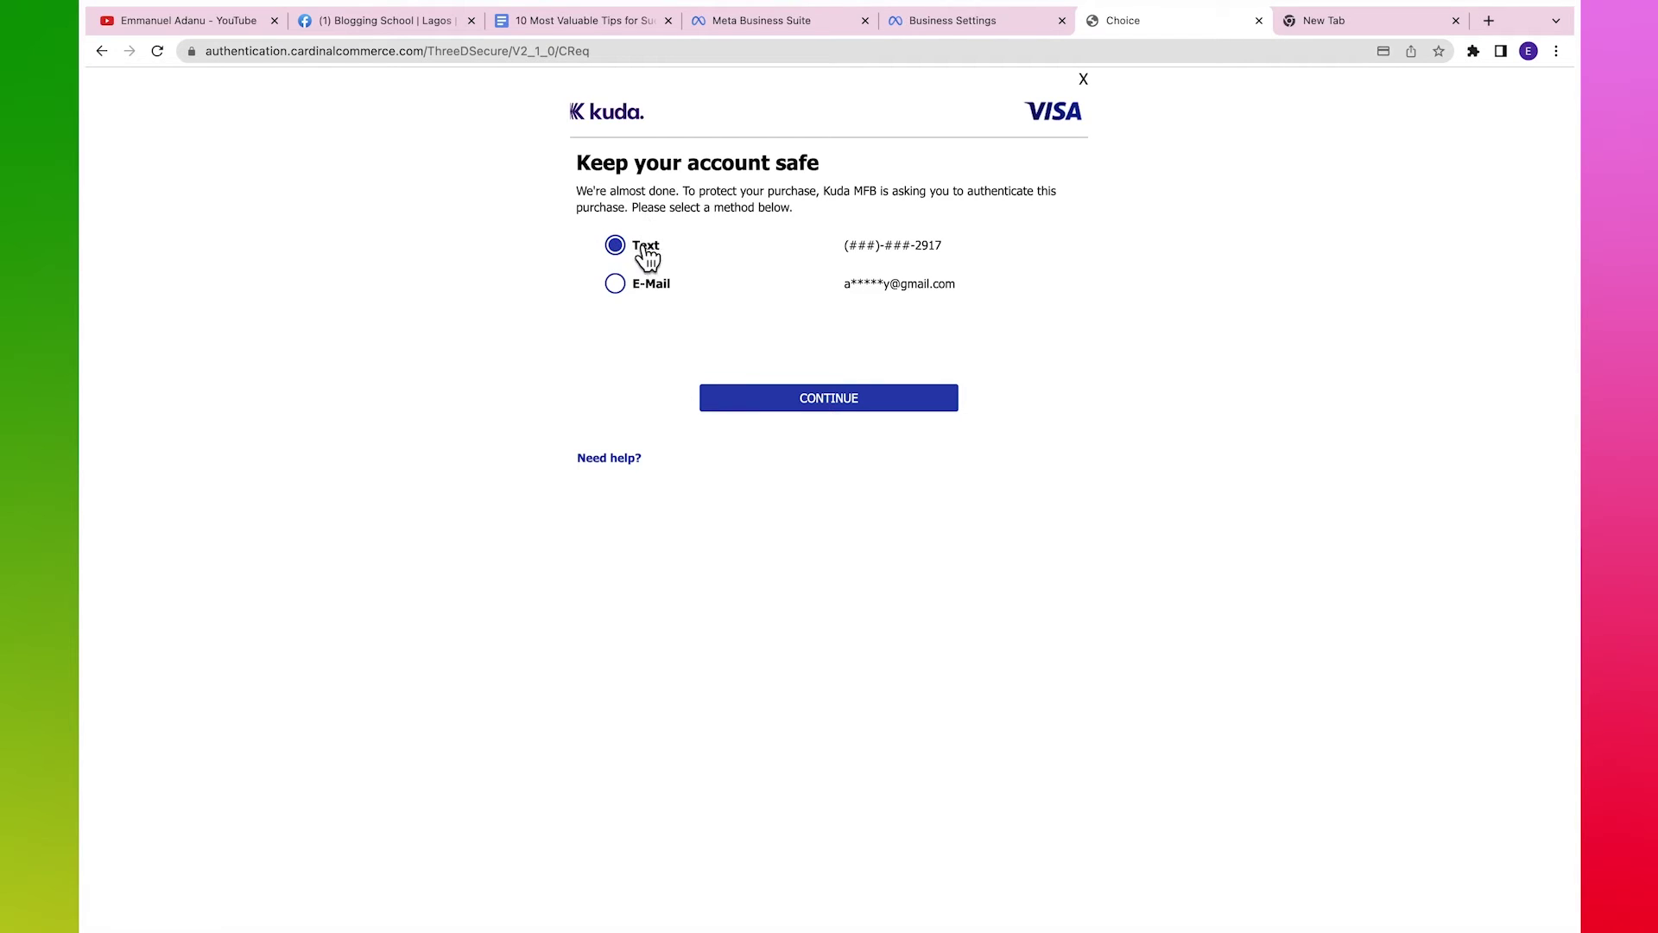
left_click(836, 402)
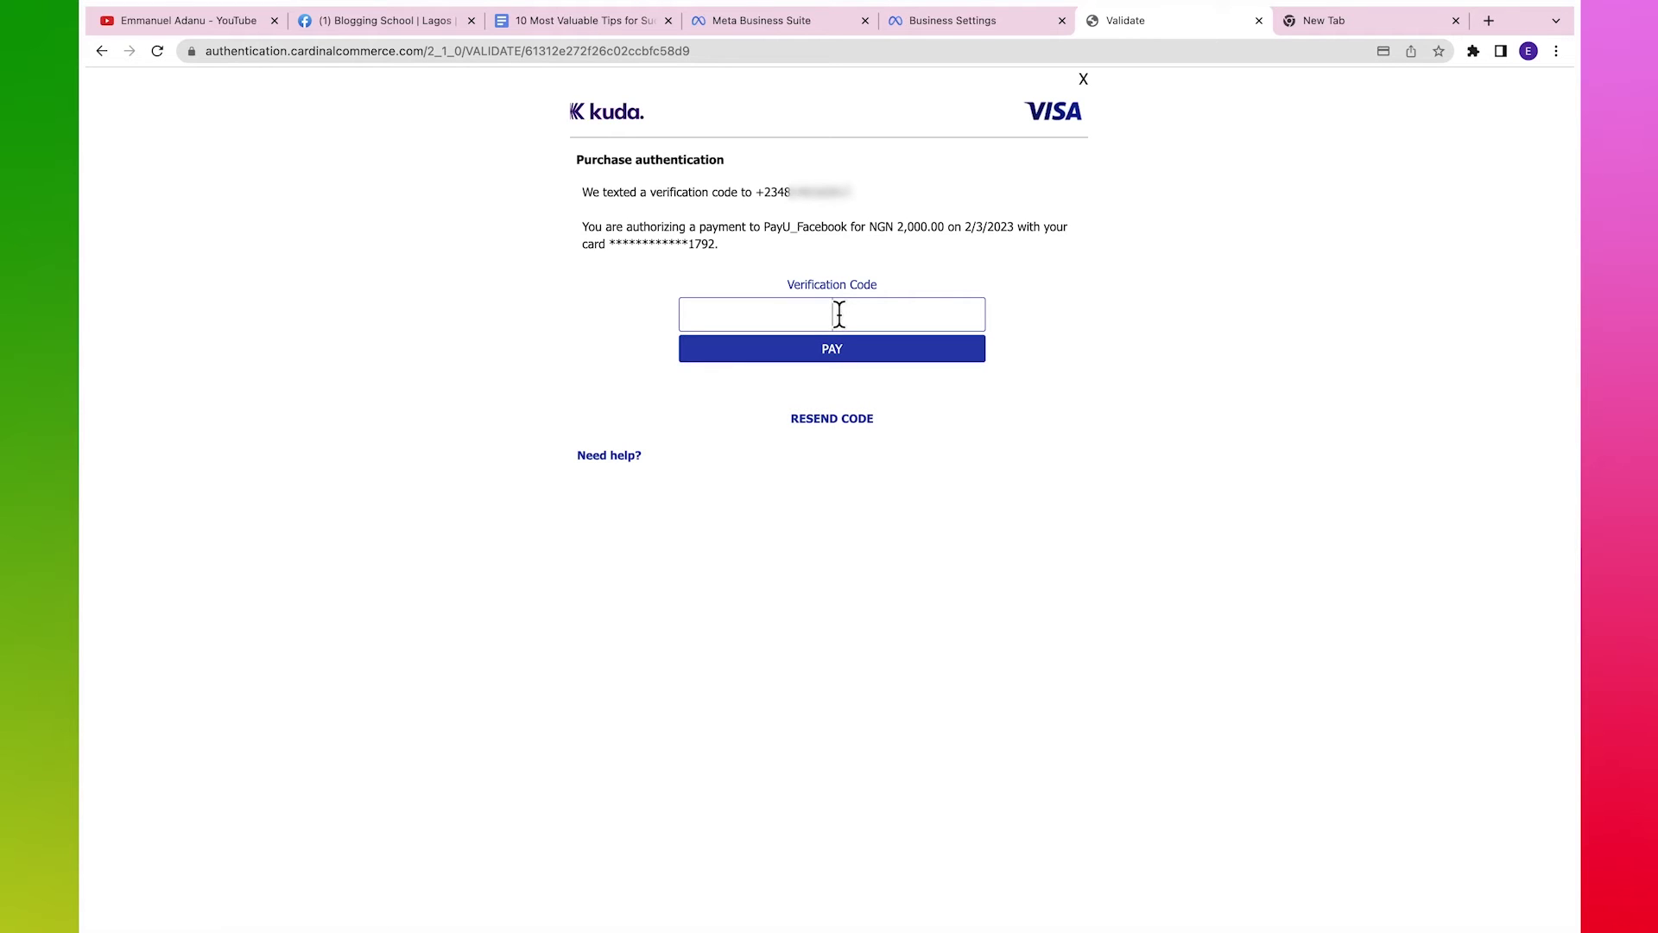
left_click(867, 349)
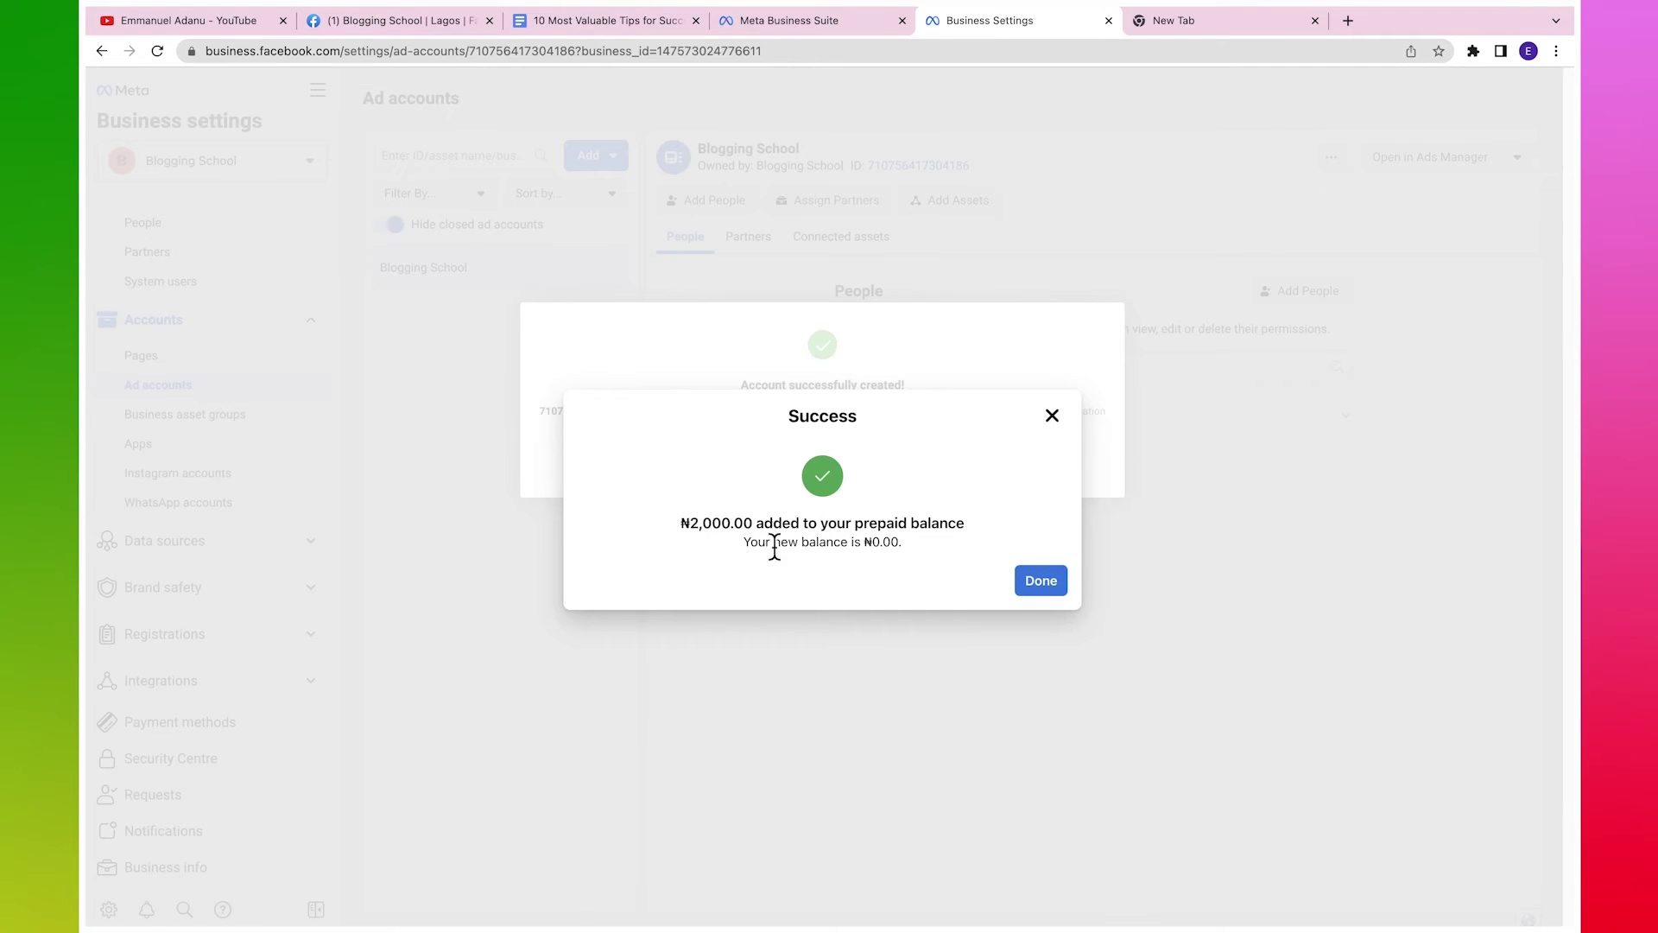
Open Blogging School in Ads Manager, accept the Non-discrimination Policy, and dismiss the terms-update banner.
left_click(1041, 581)
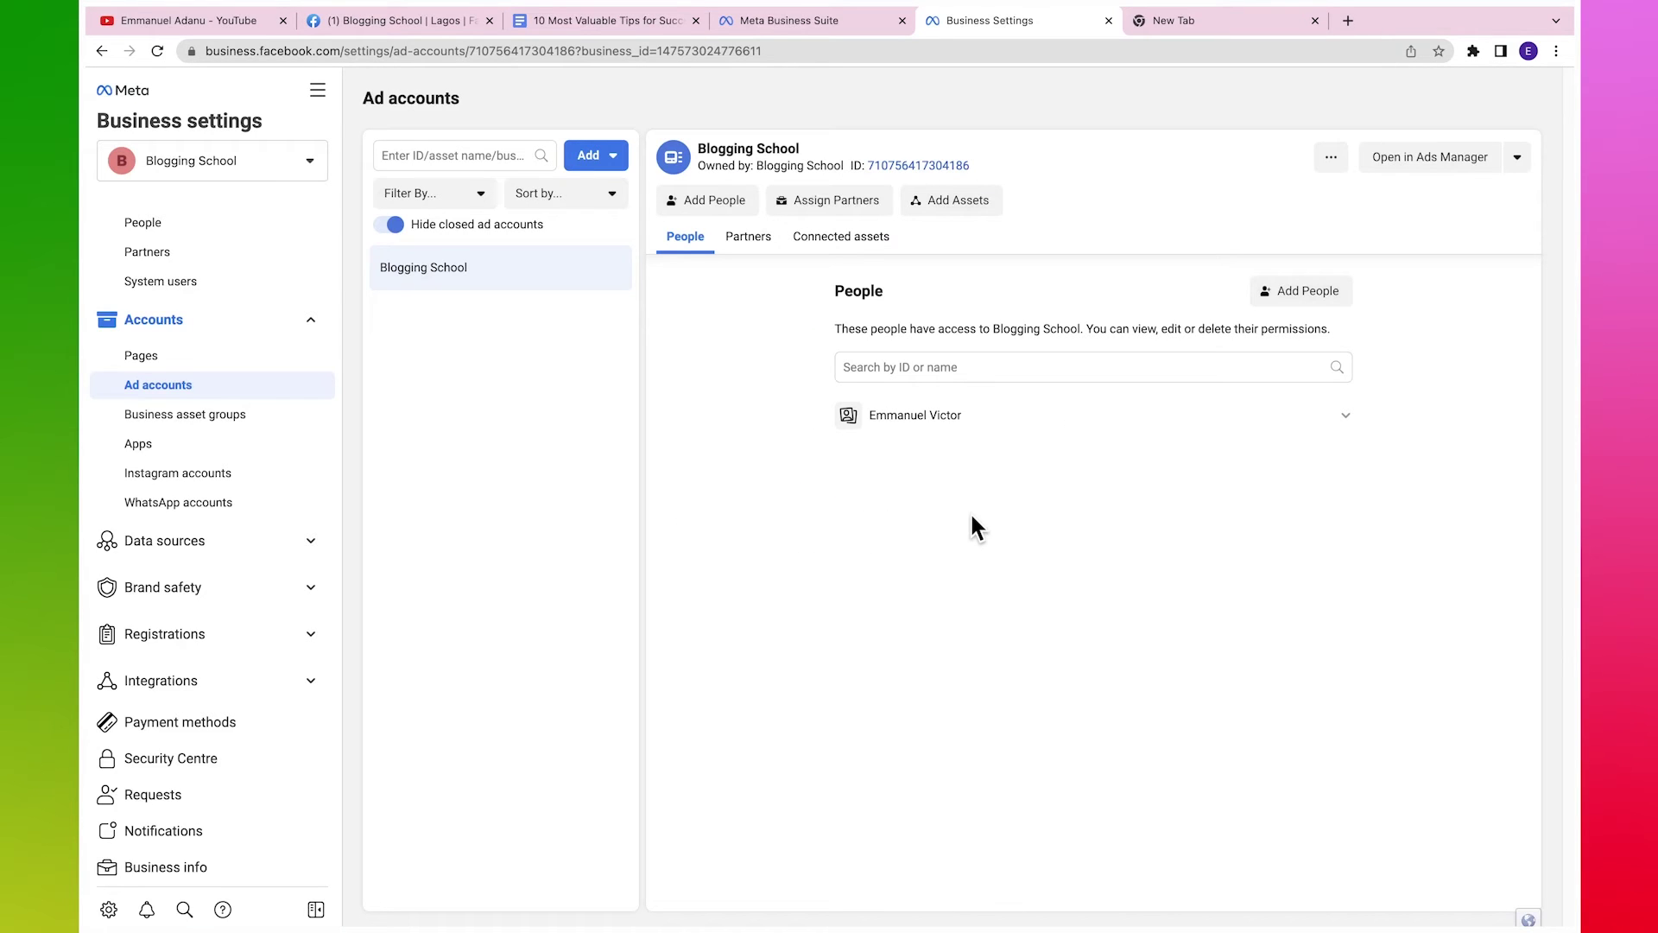
left_click(1434, 158)
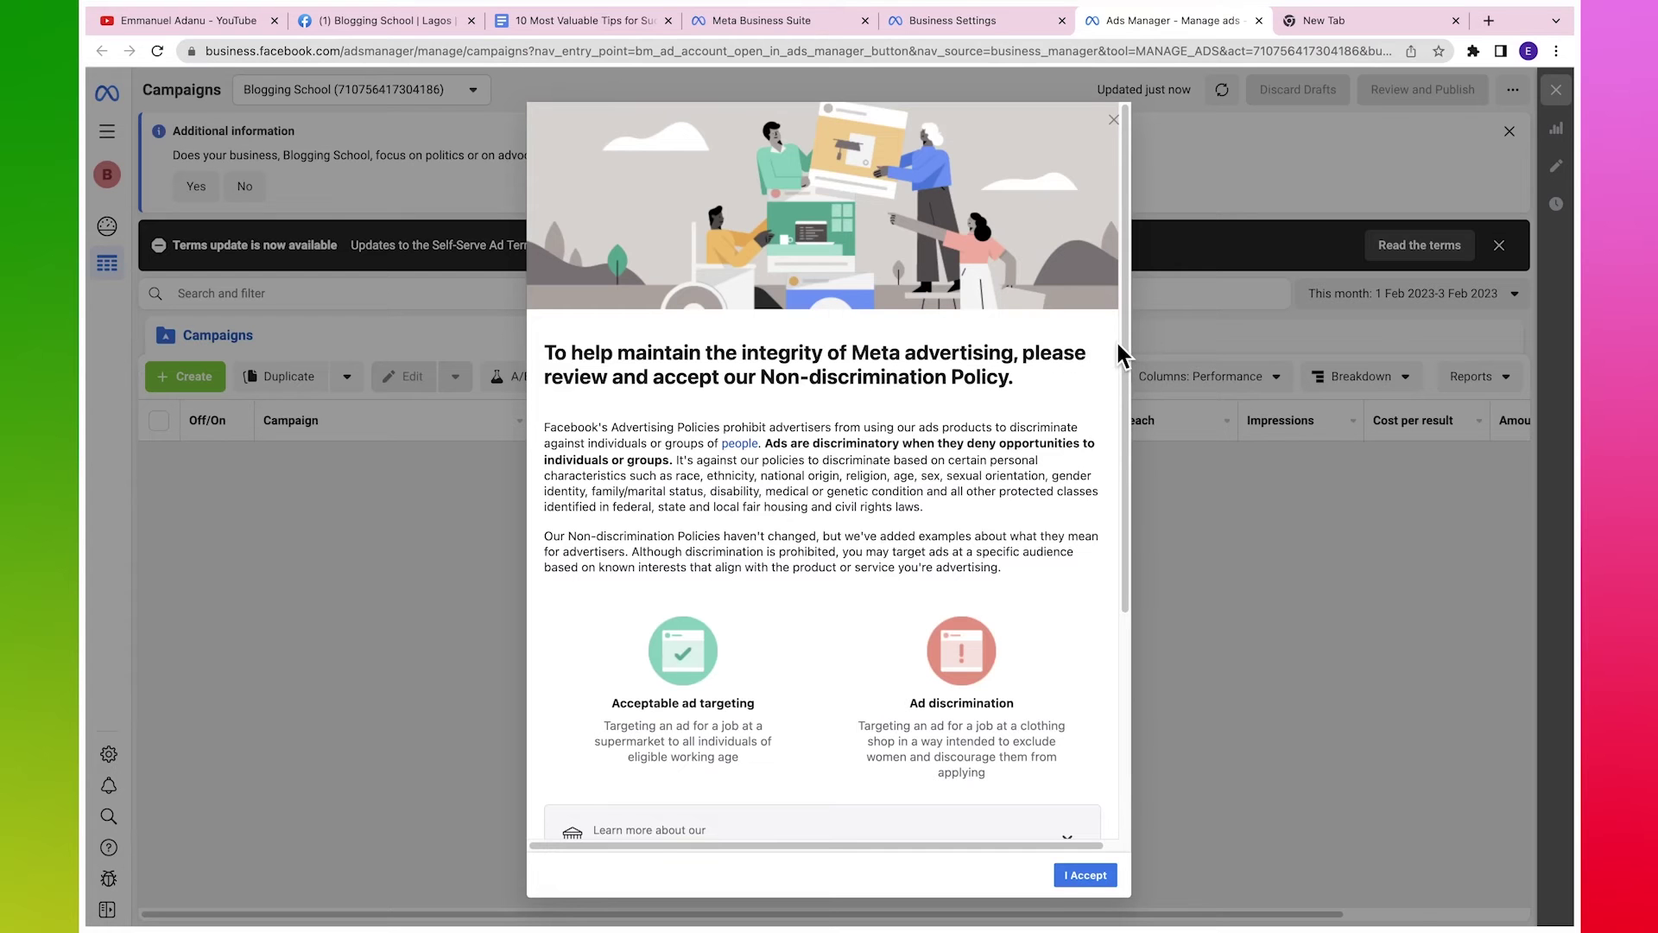
left_click_drag(1116, 339, 1107, 701)
left_click(1084, 875)
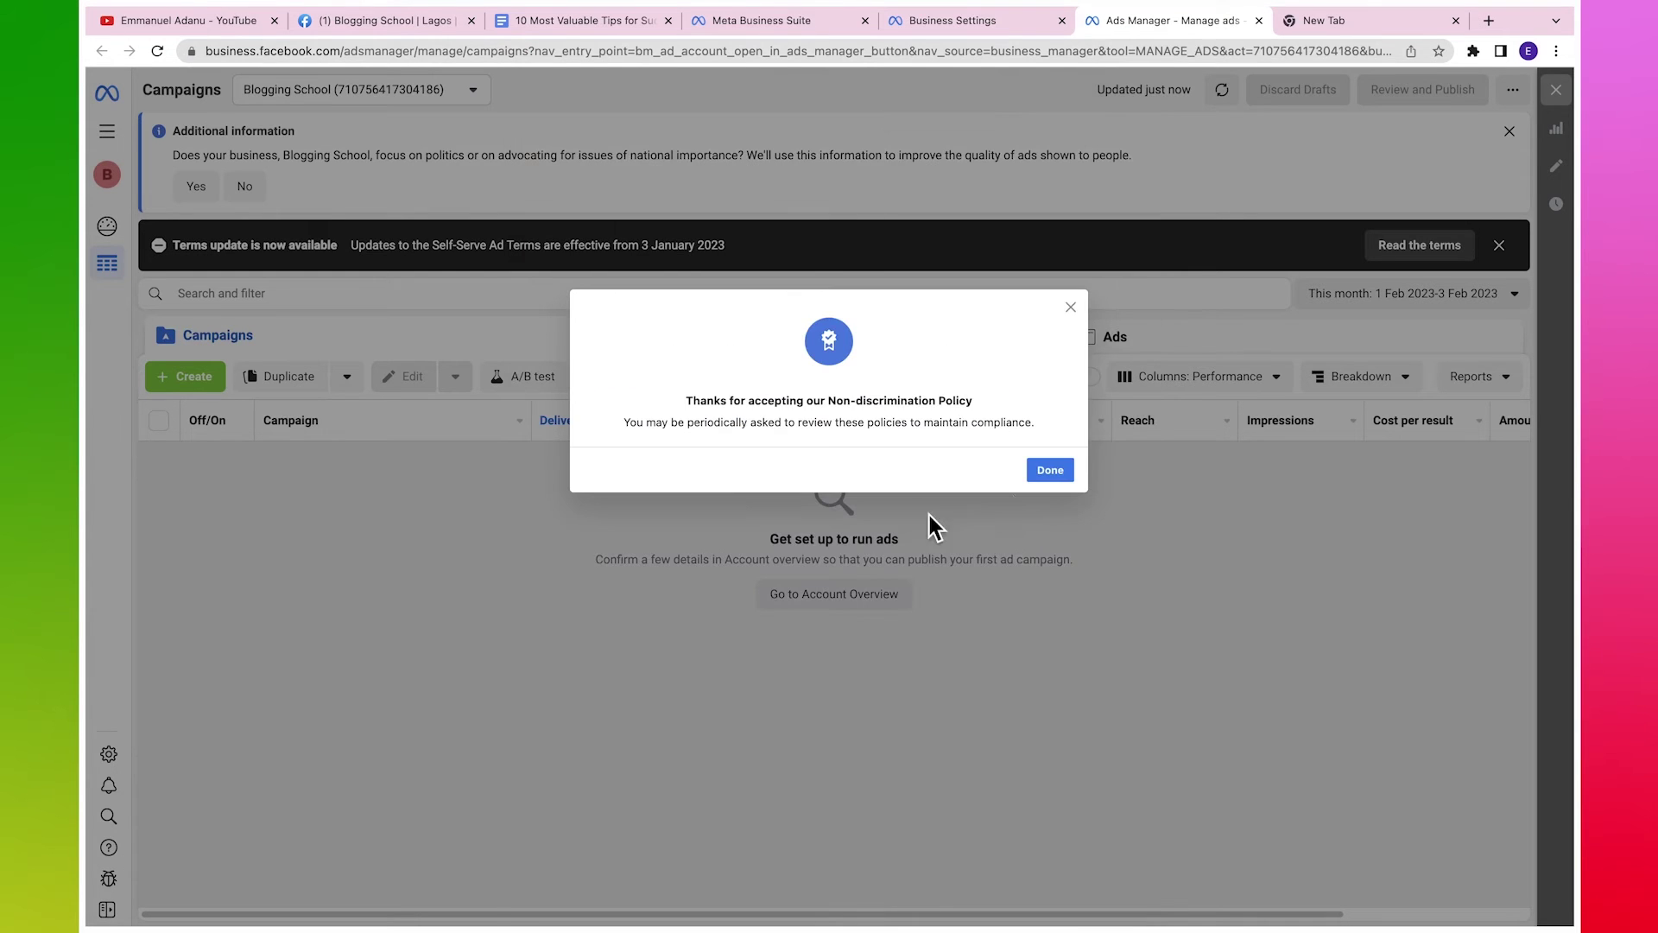
left_click(1499, 247)
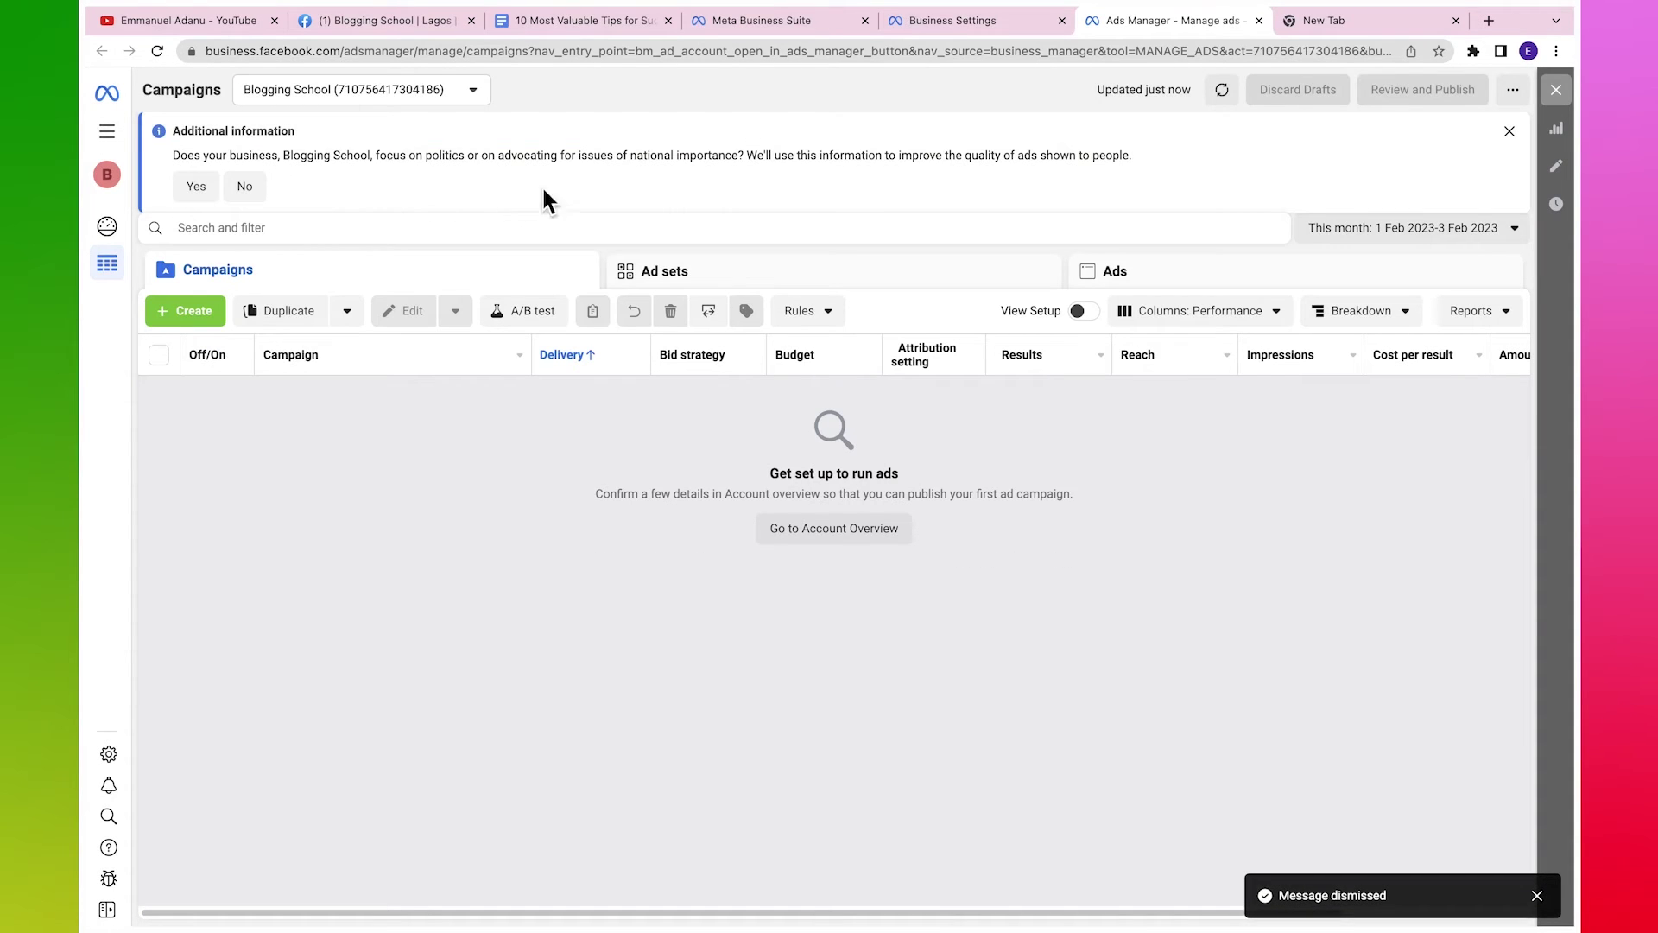
Decline the politics question, then view the ₦2,000.00 prepaid balance in Billing without adding funds.
left_click(249, 188)
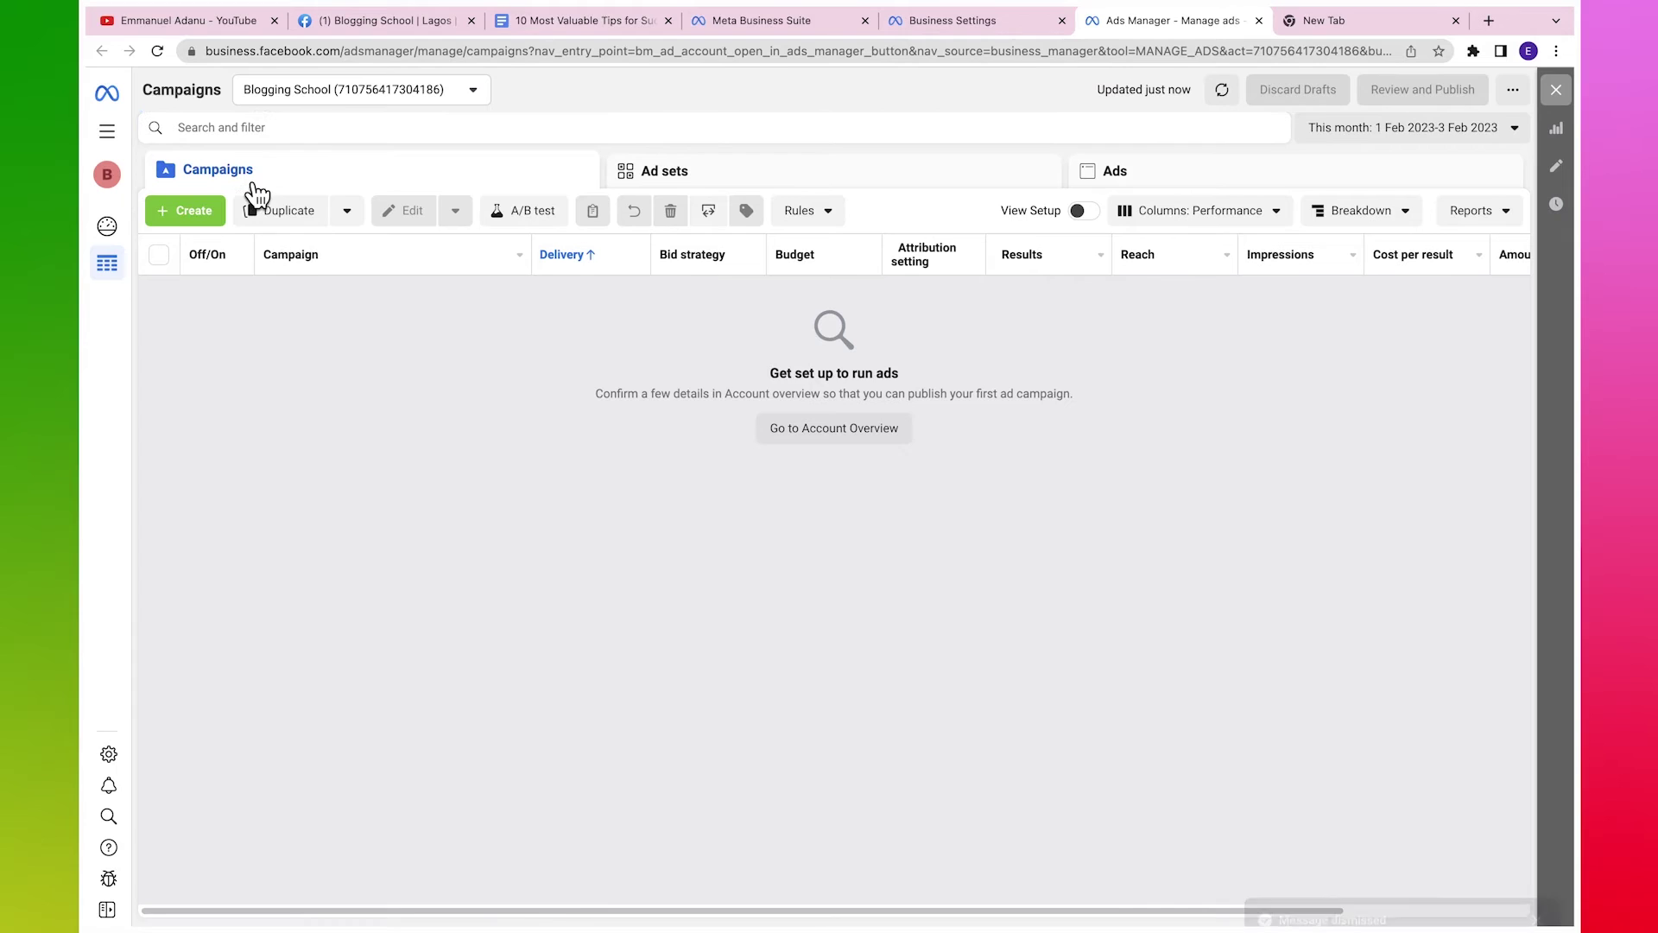
left_click(111, 138)
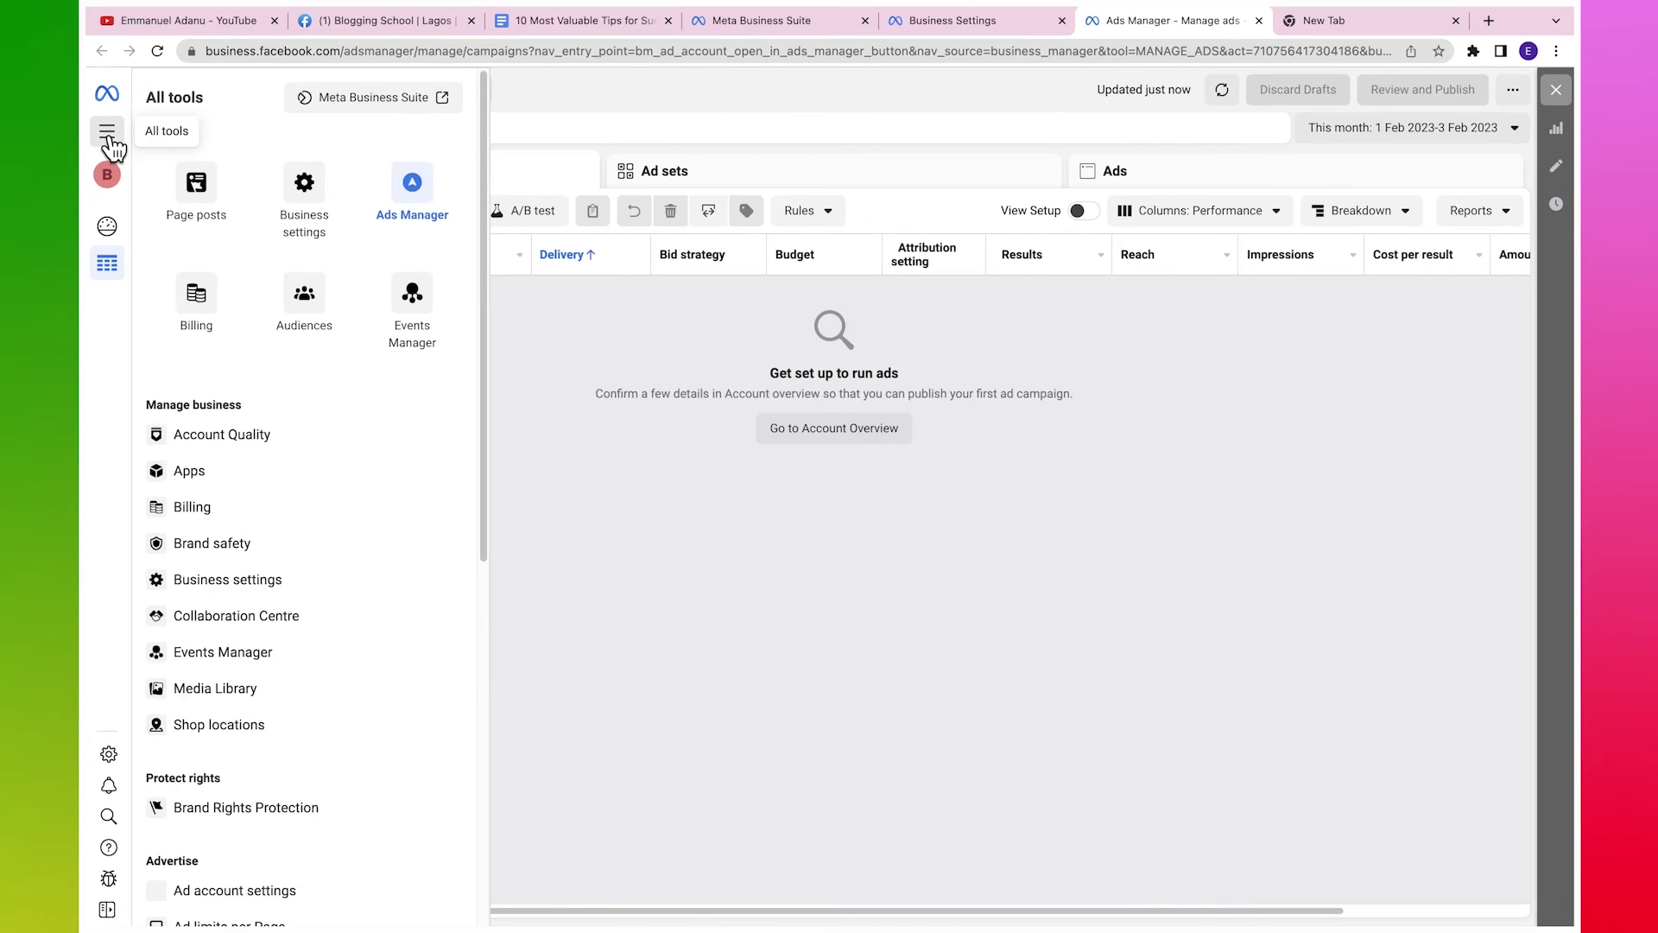
left_click(199, 292)
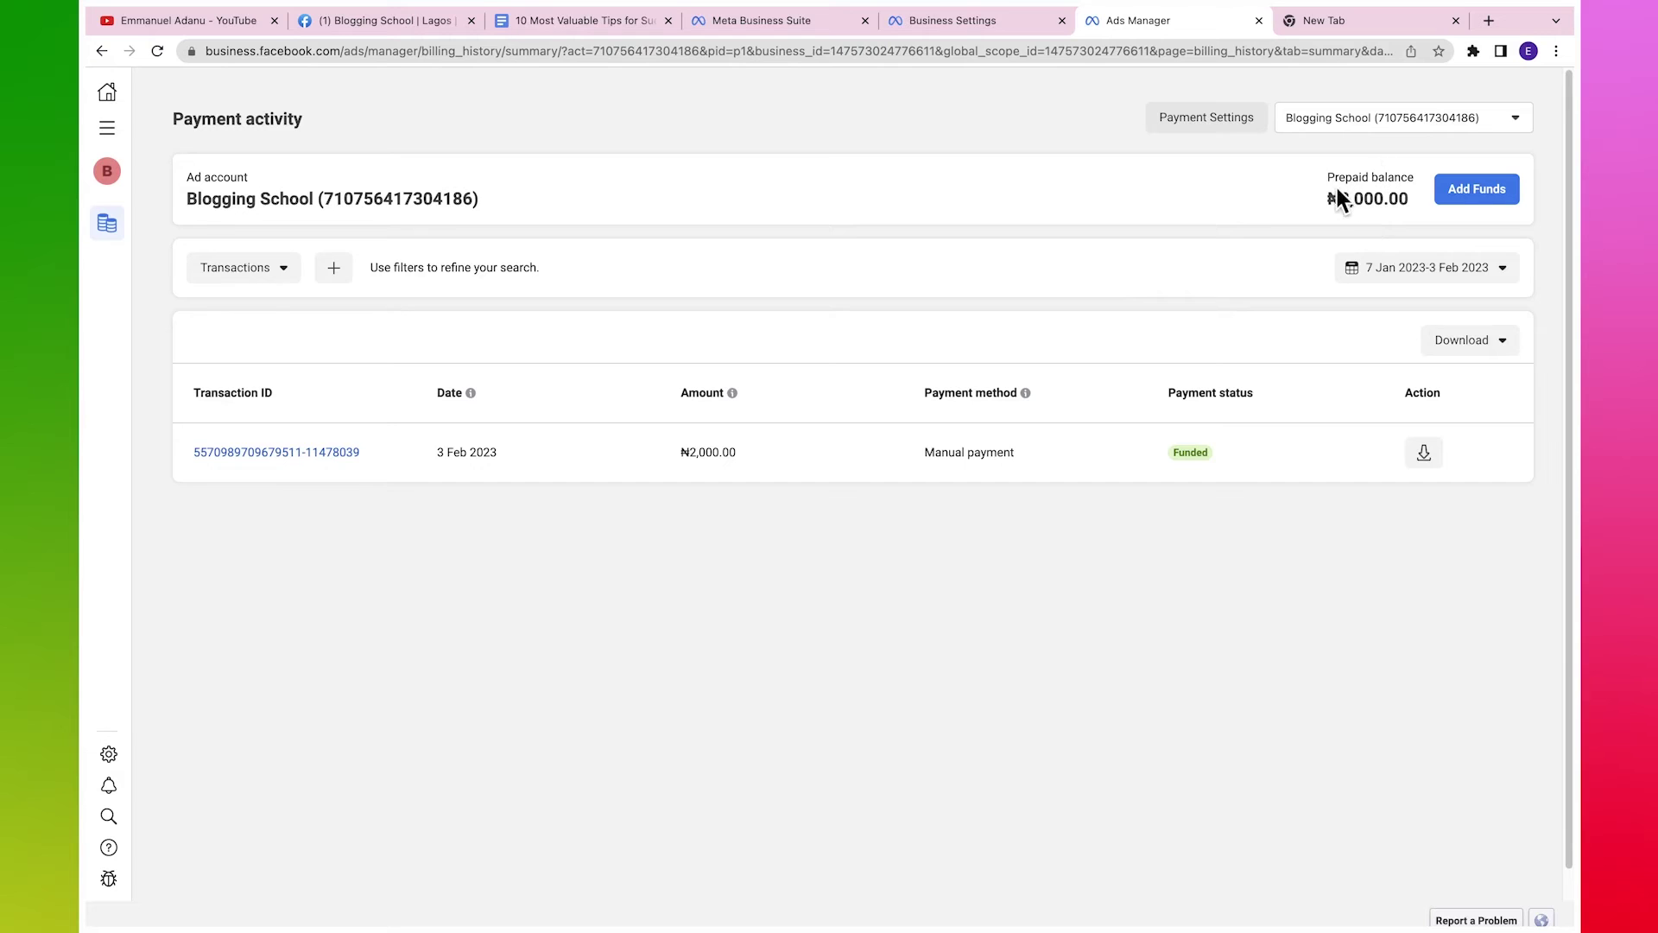
left_click_drag(1332, 197, 1406, 179)
left_click(1468, 198)
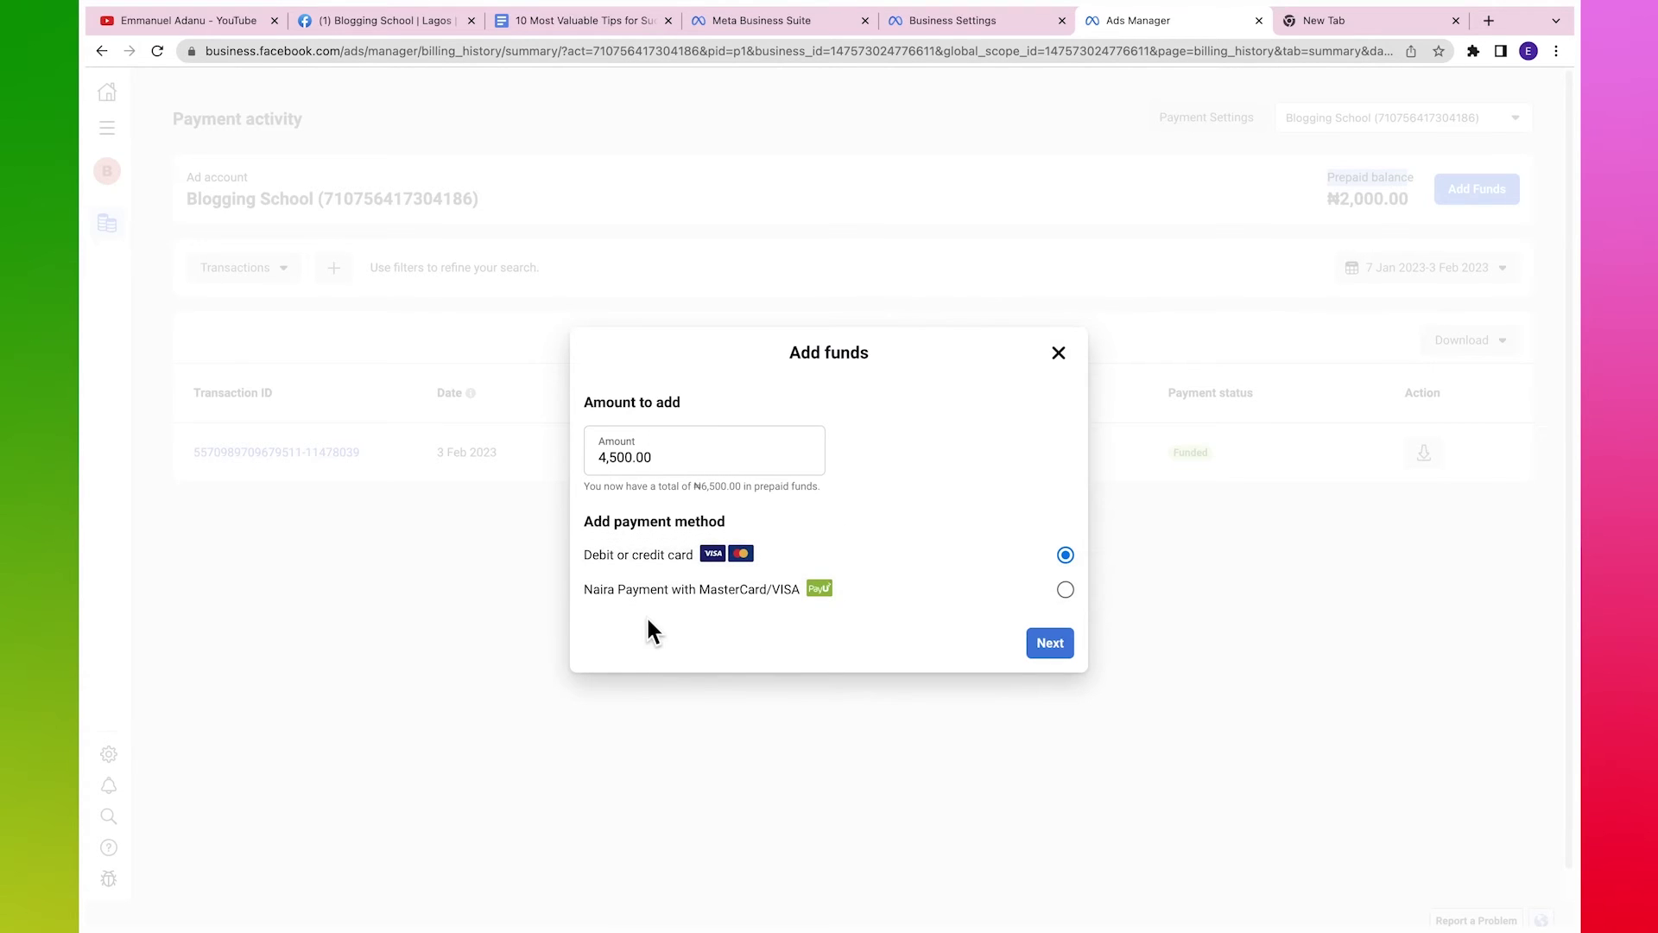
left_click(1058, 354)
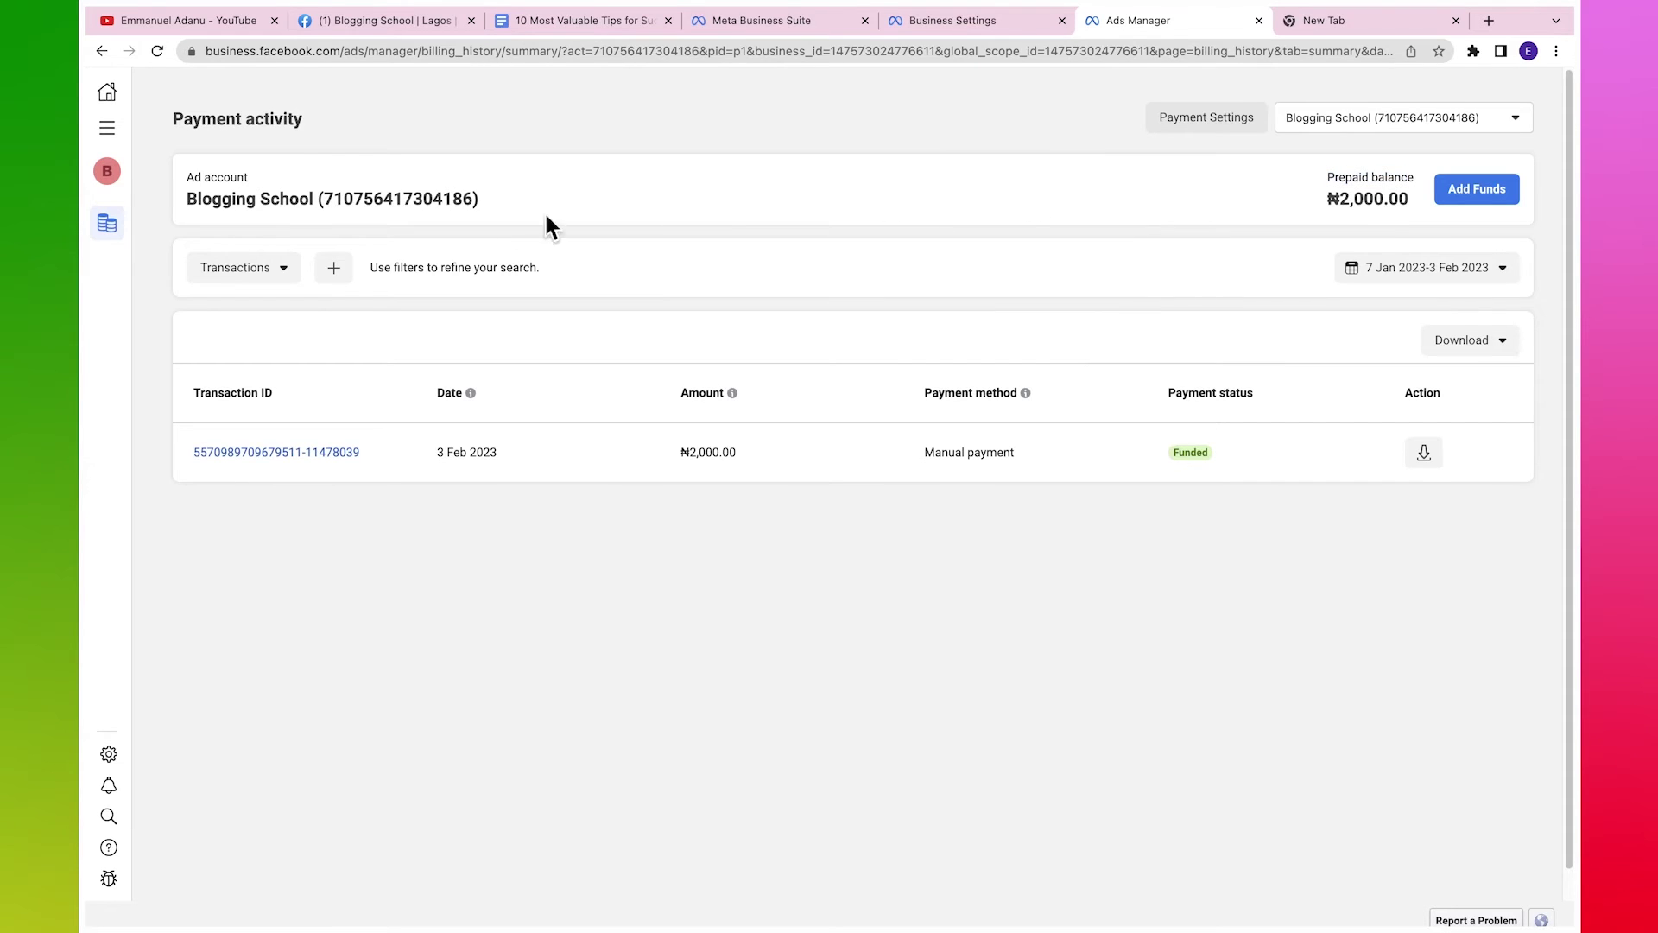
Go to Business settings' Payment methods and start adding a payment method for the business.
left_click(107, 128)
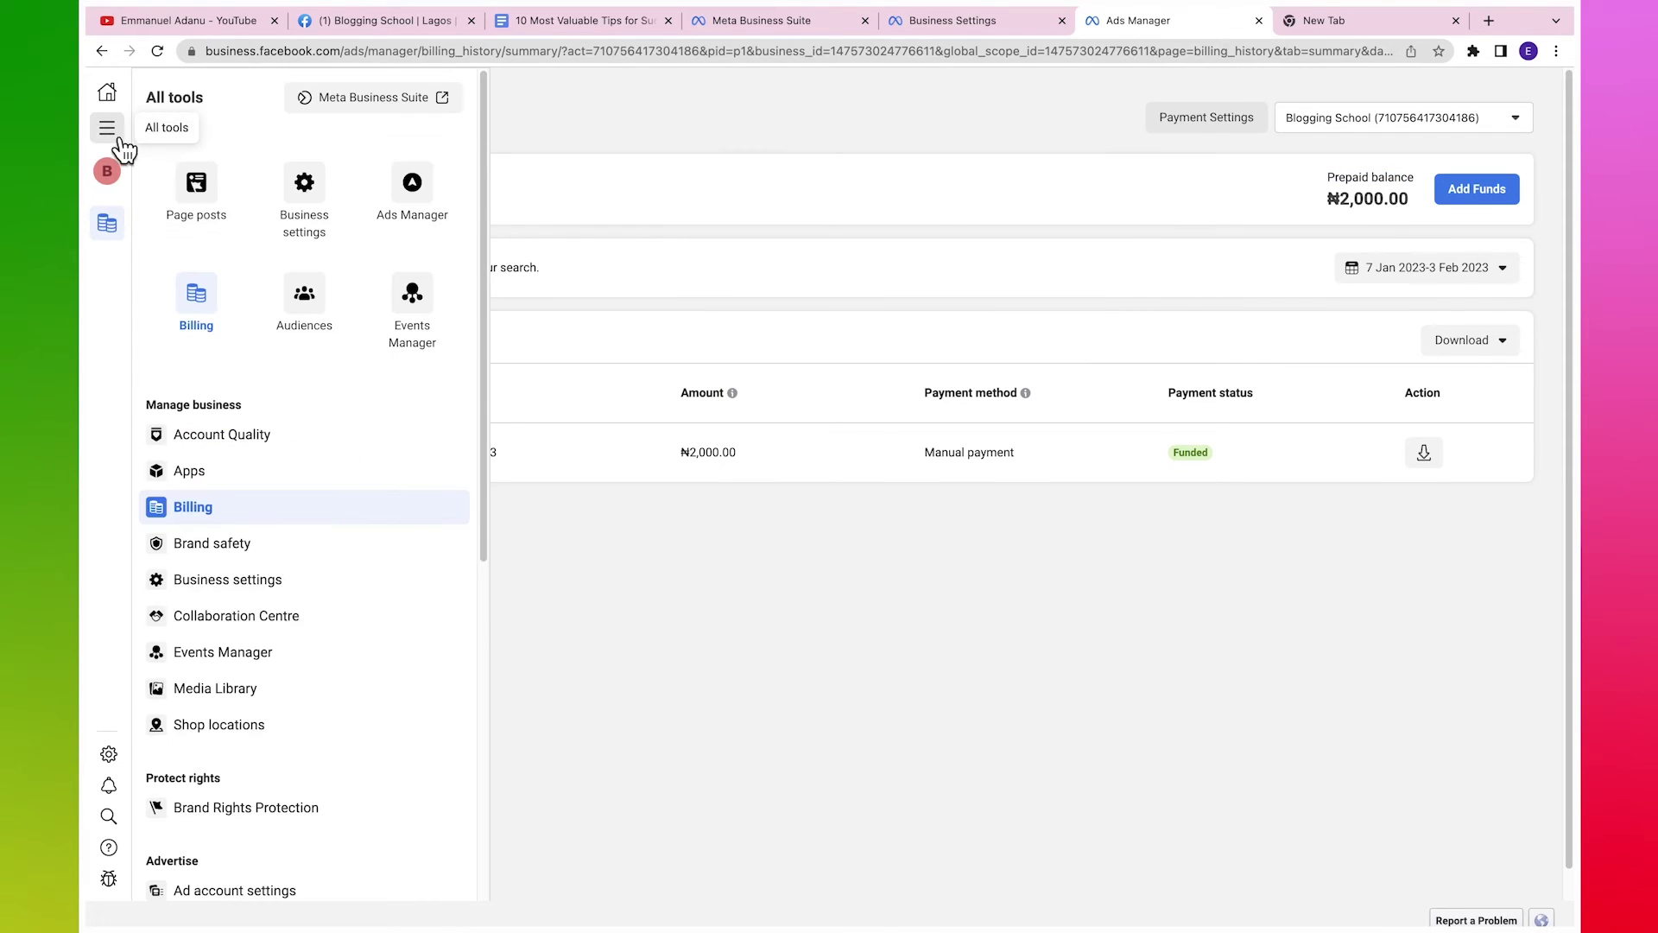
left_click(273, 594)
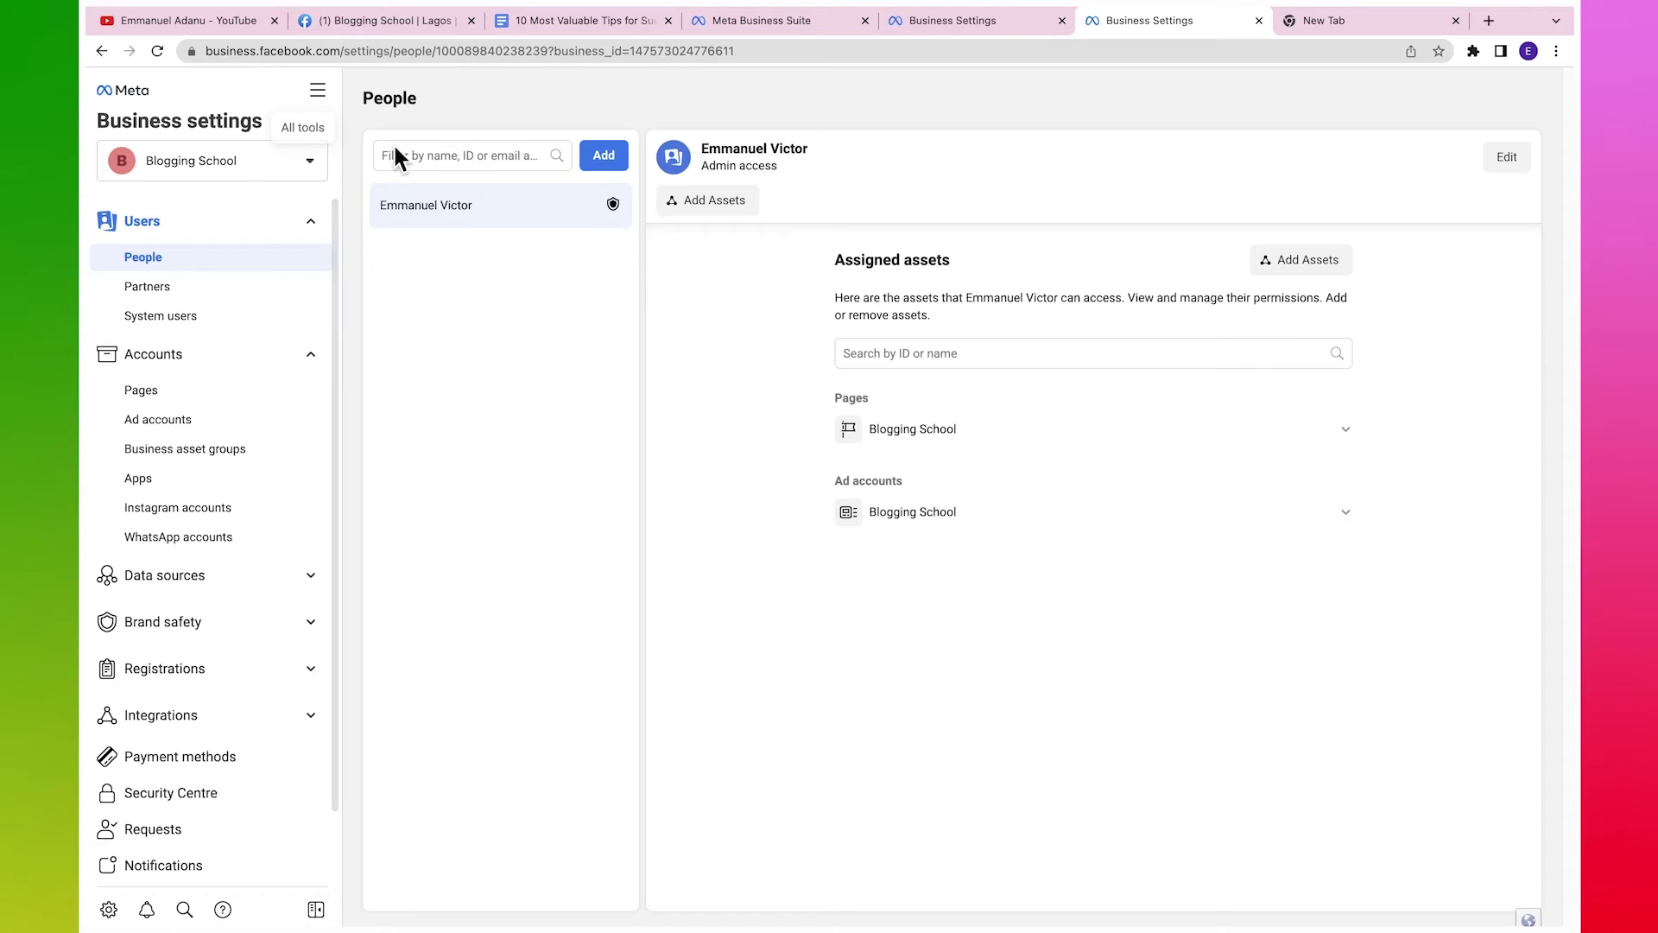
left_click(197, 756)
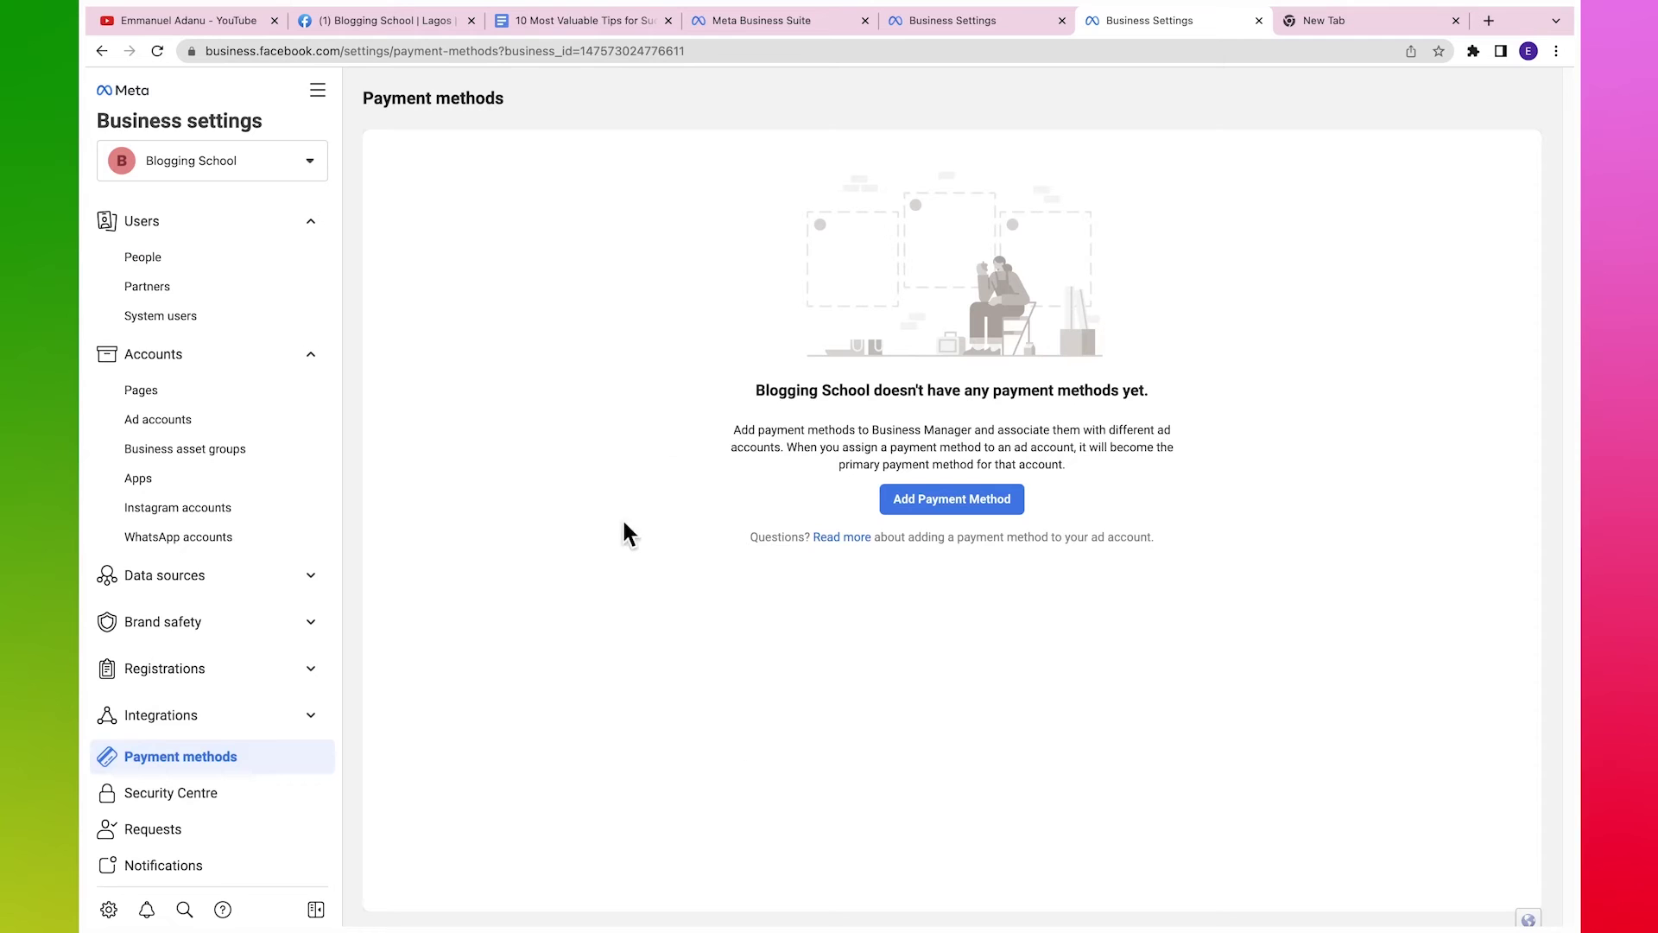
left_click(968, 505)
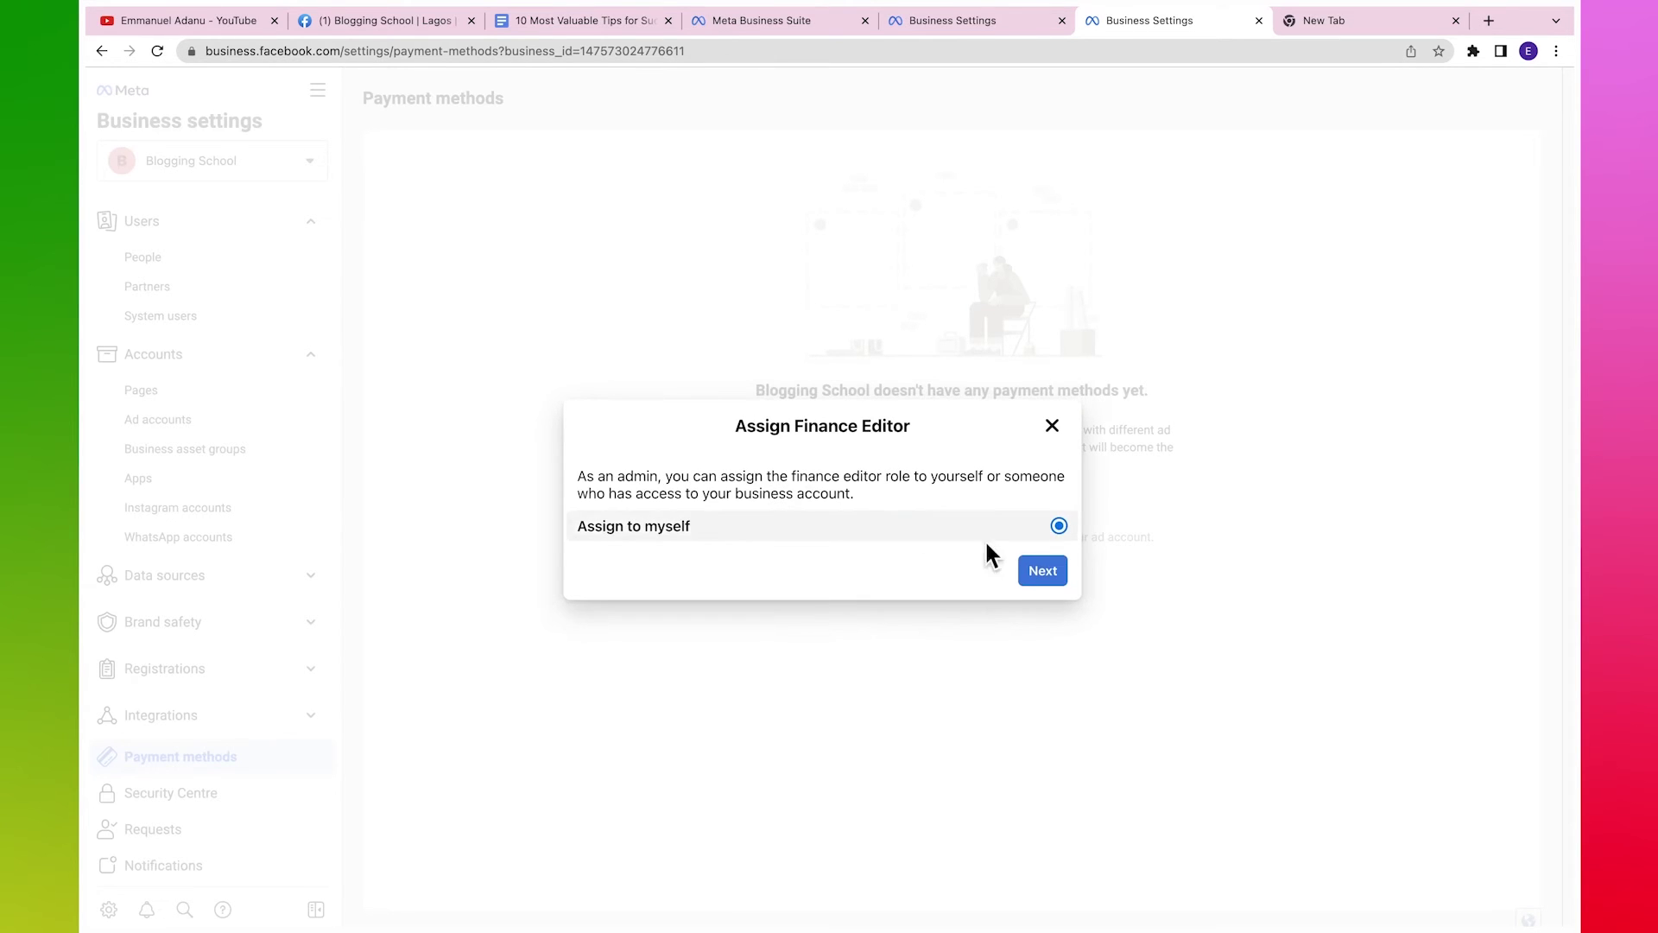
Assign yourself finance editor, set the currency to Nigerian Naira, then close the card form unsaved.
left_click(1046, 570)
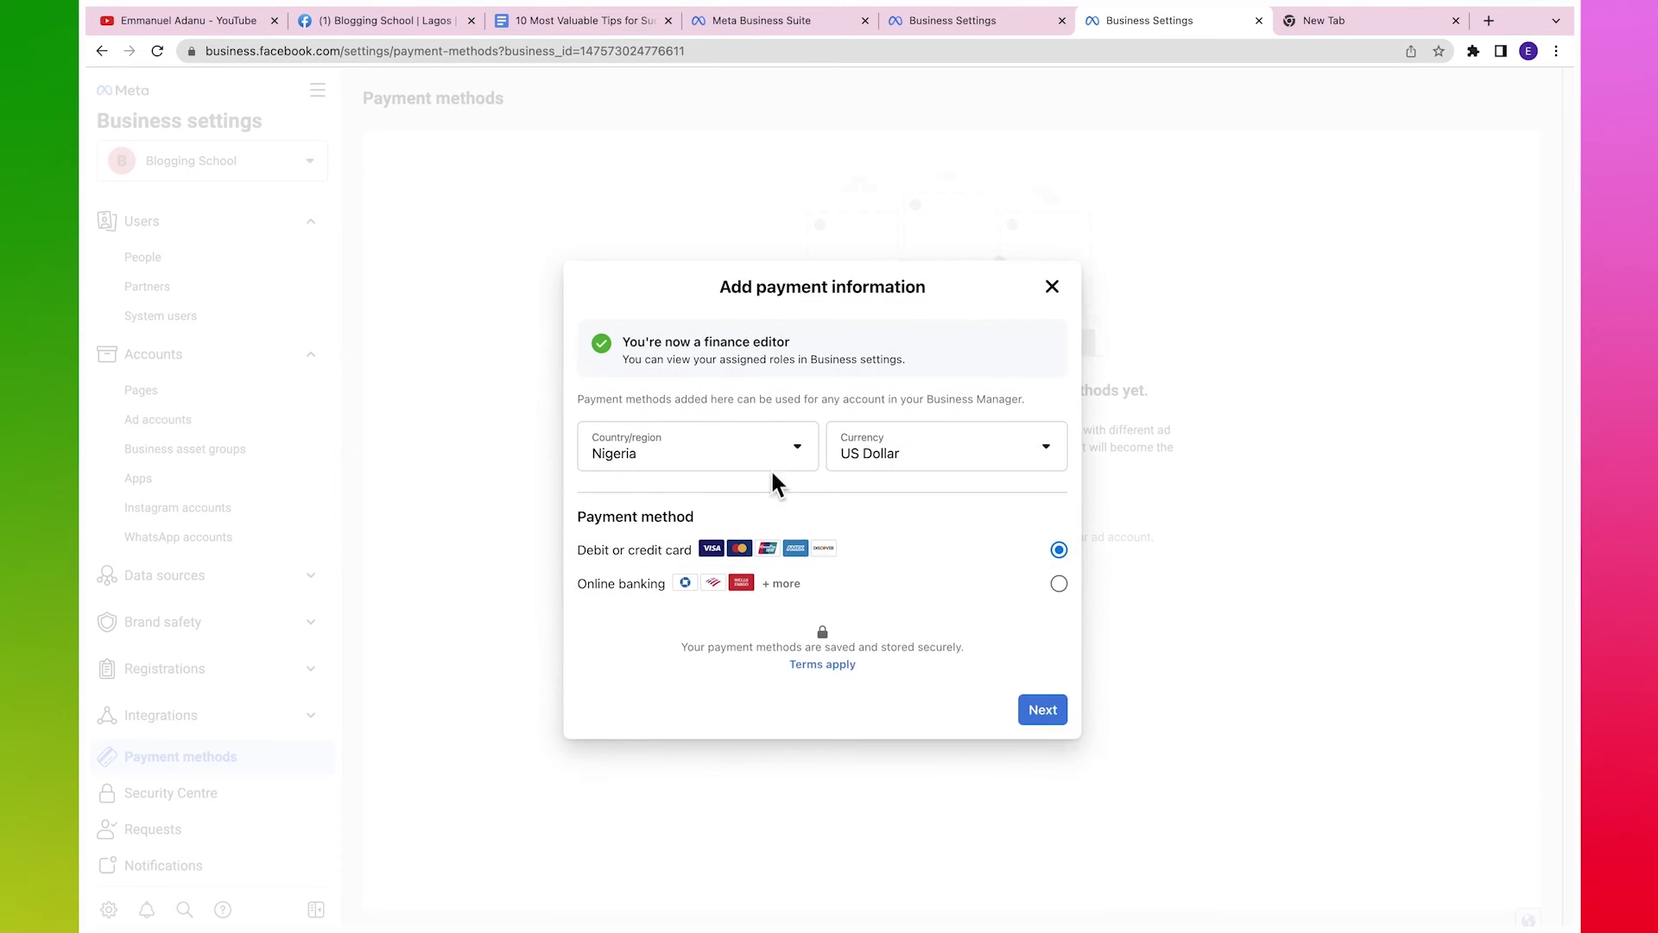
left_click(895, 465)
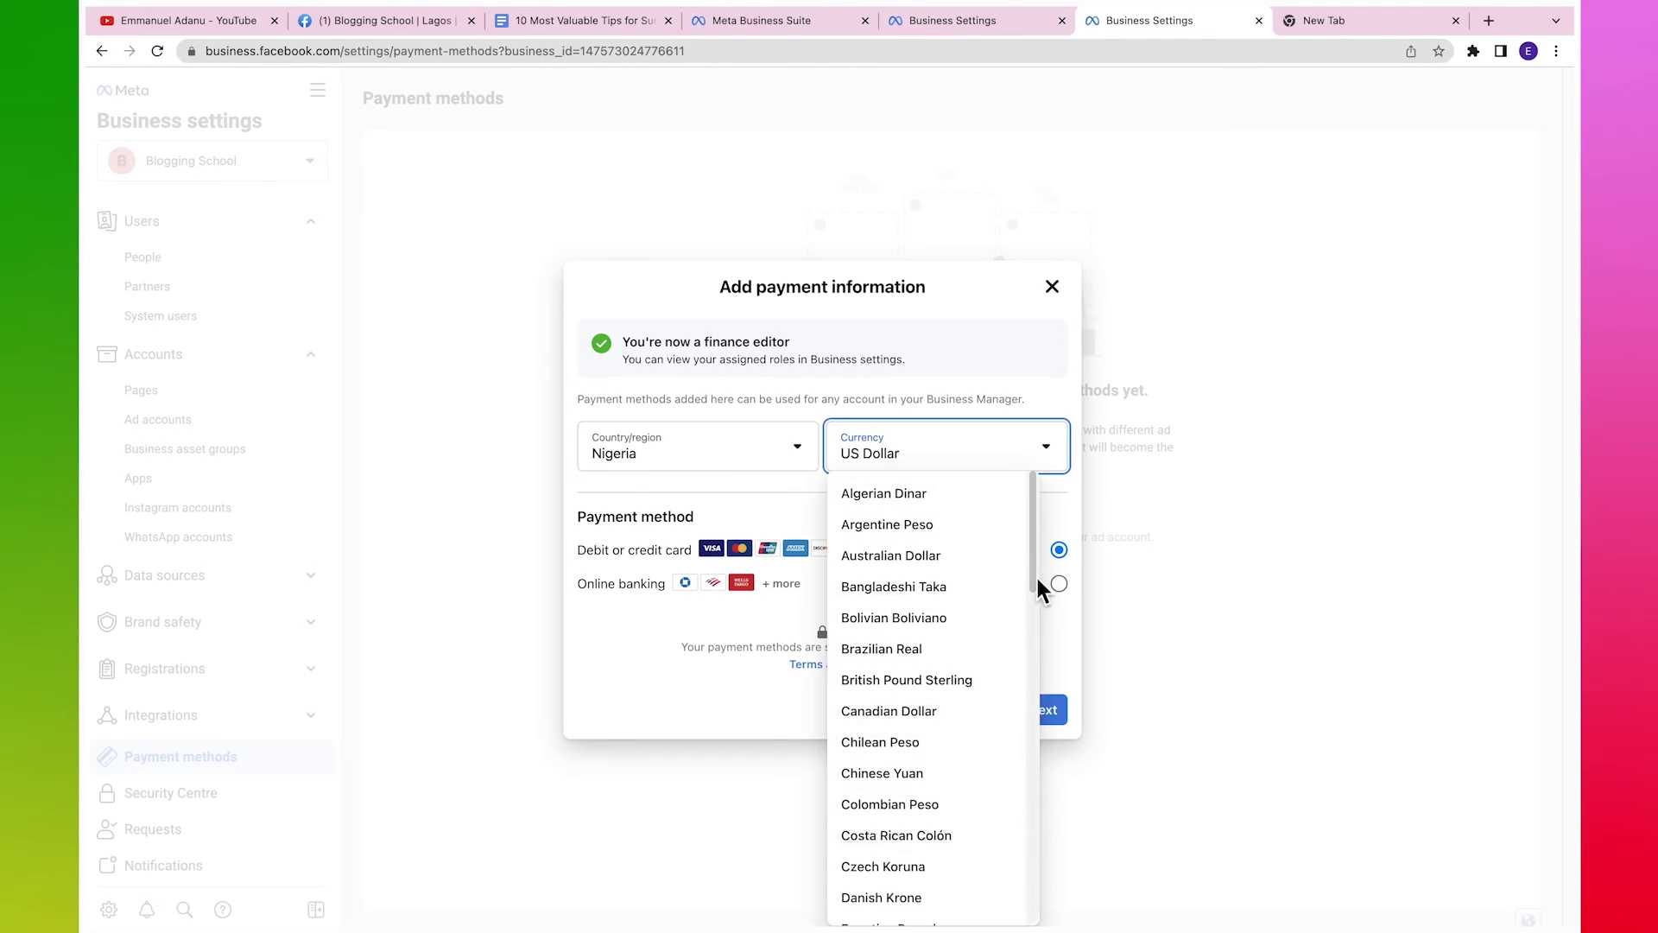
left_click_drag(1029, 572, 1028, 759)
left_click(955, 806)
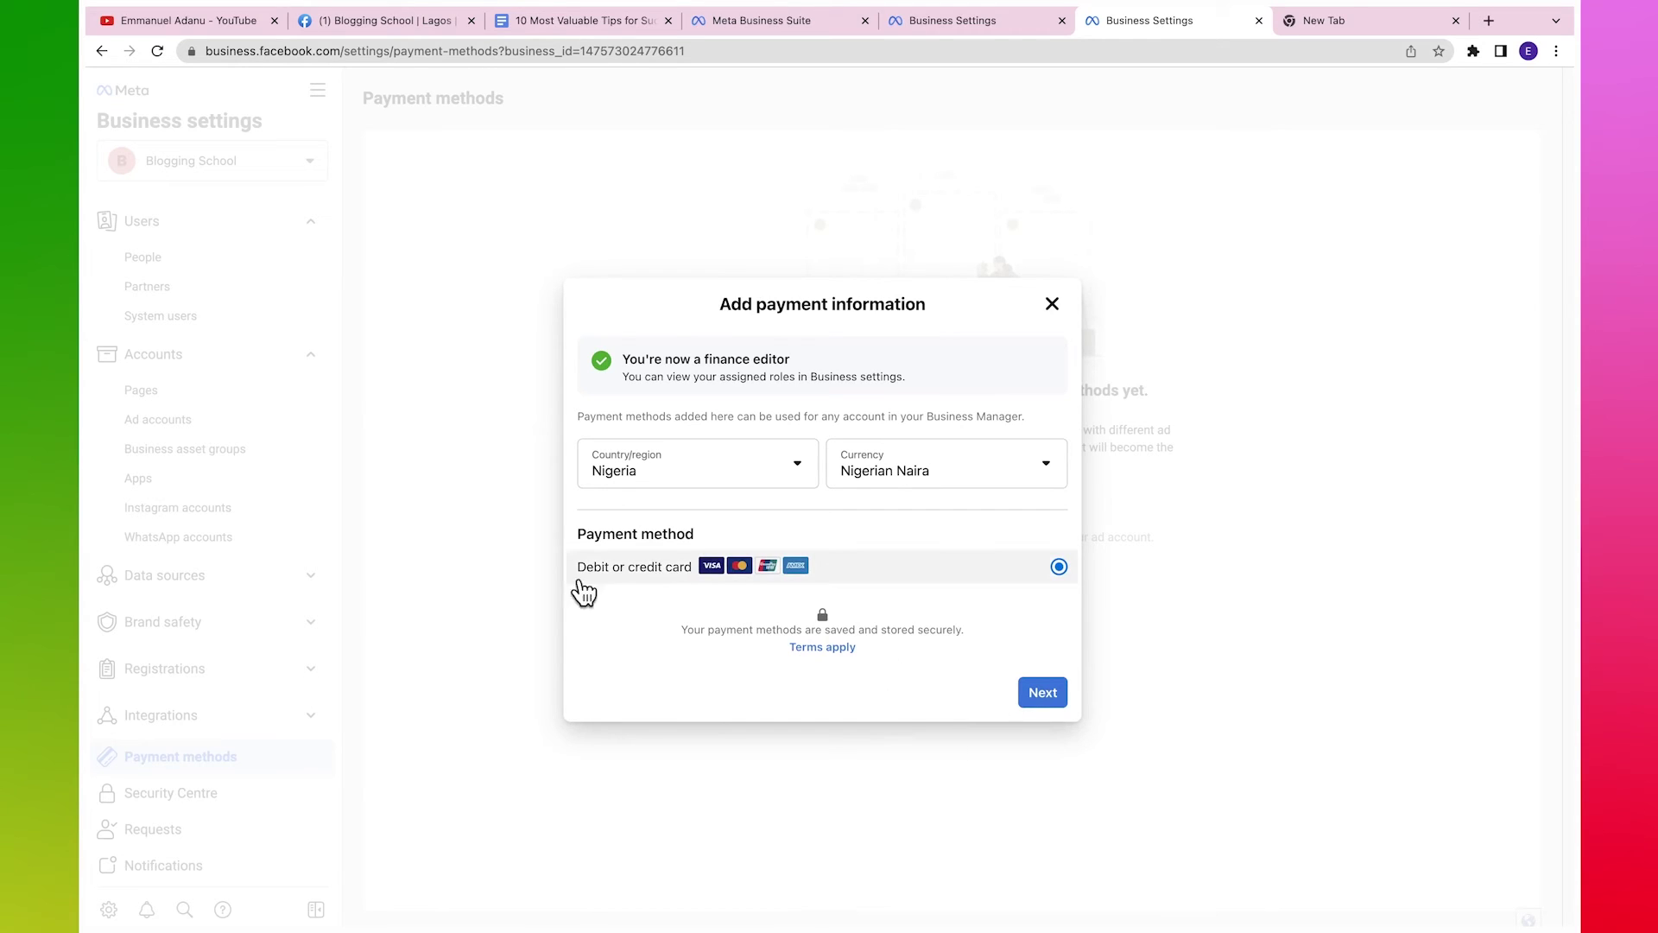
left_click(1042, 691)
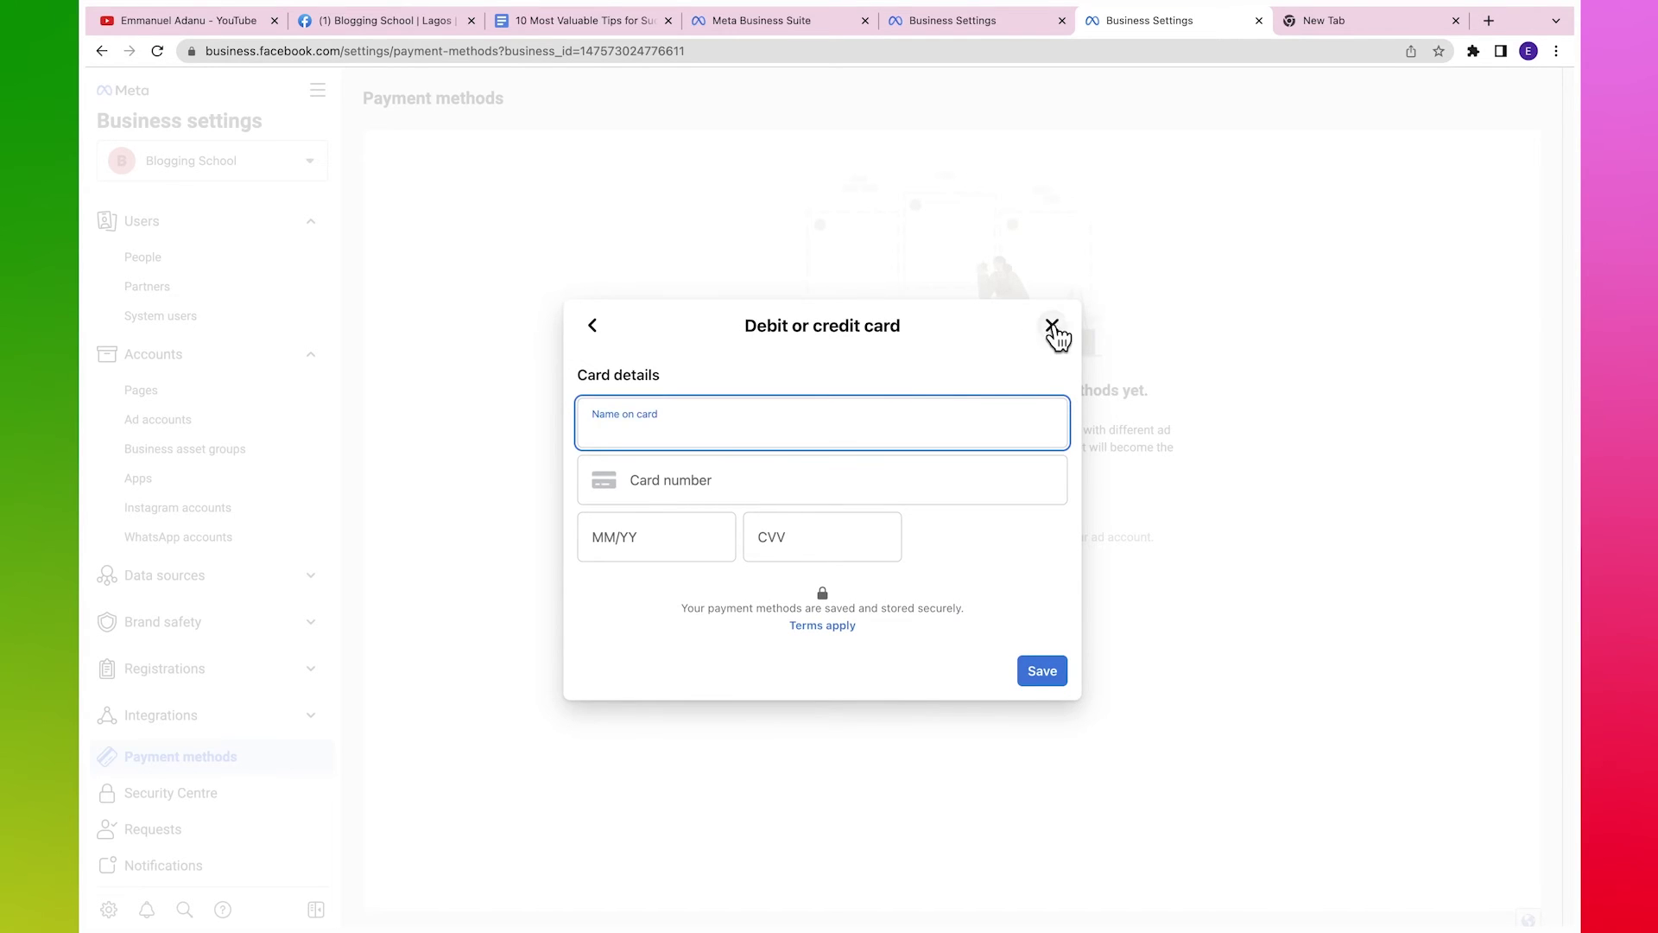
left_click(1052, 326)
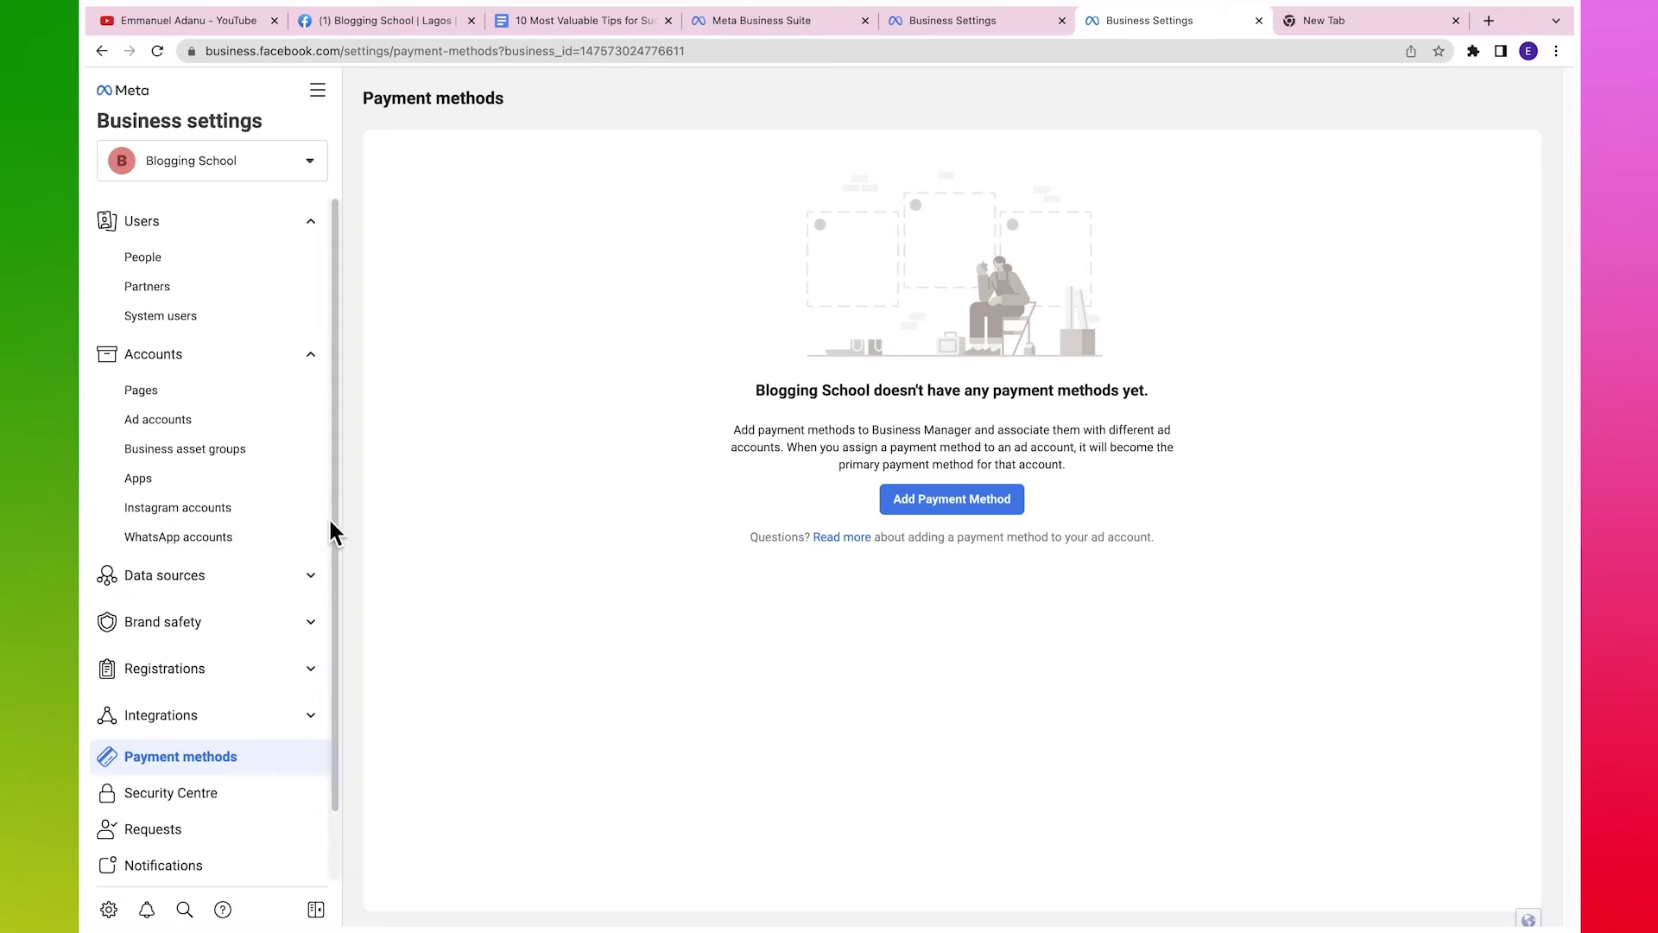
scroll(335, 662, "down", 2)
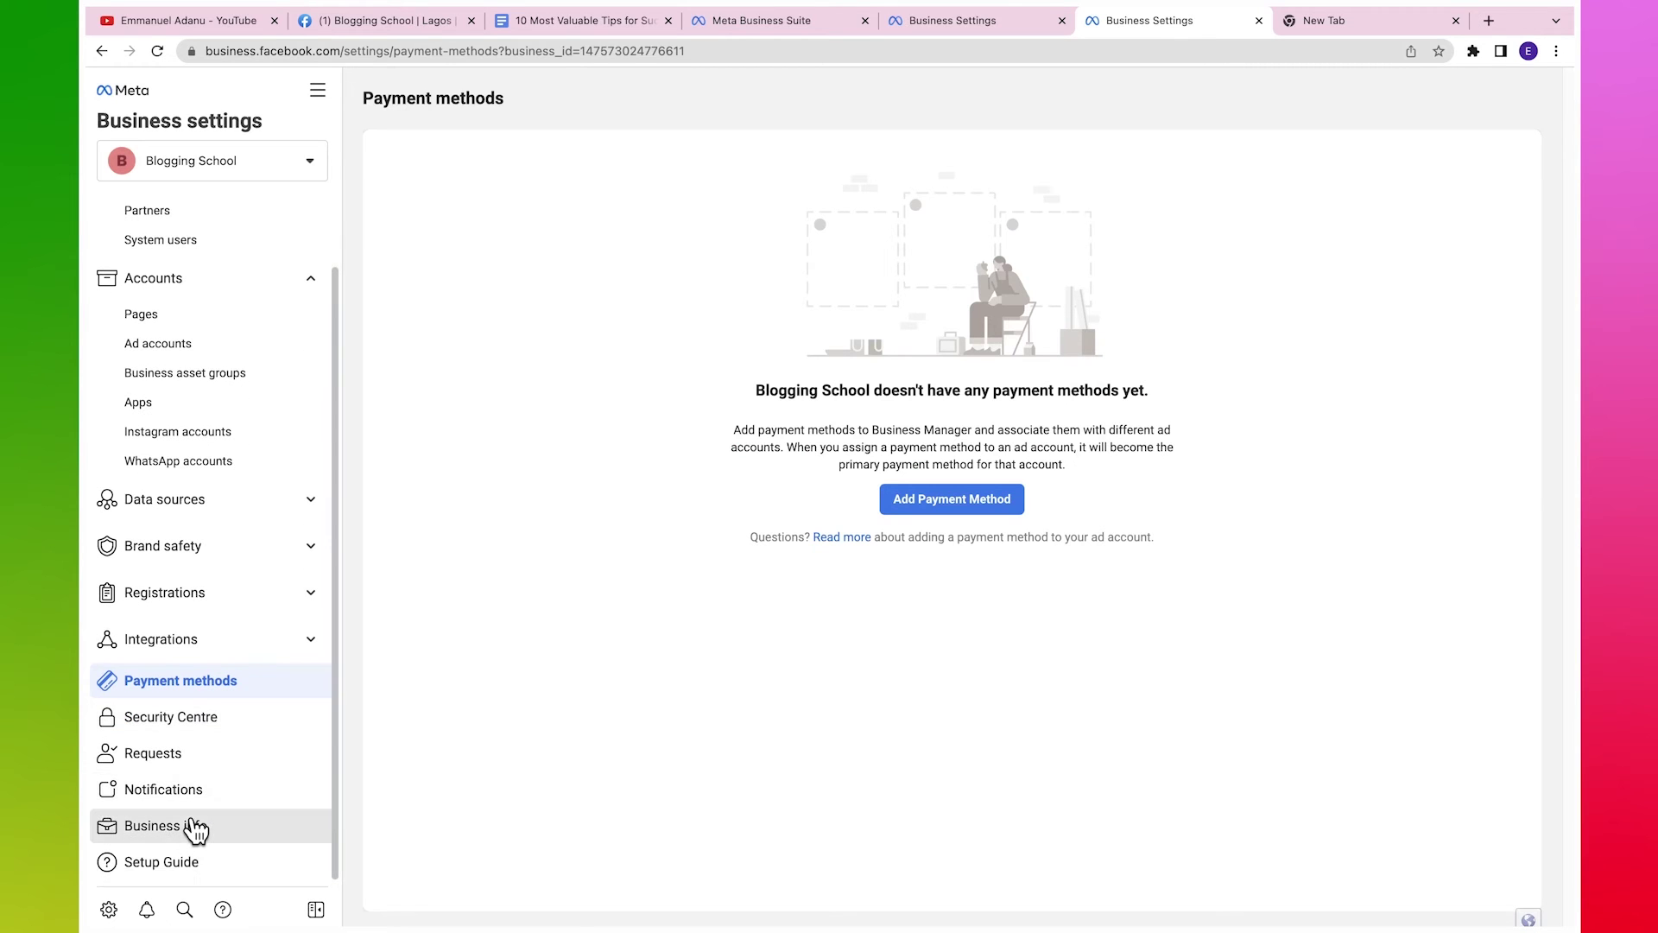
On Blogging School's Business info page, resend the verification email for the unverified business email.
left_click(192, 827)
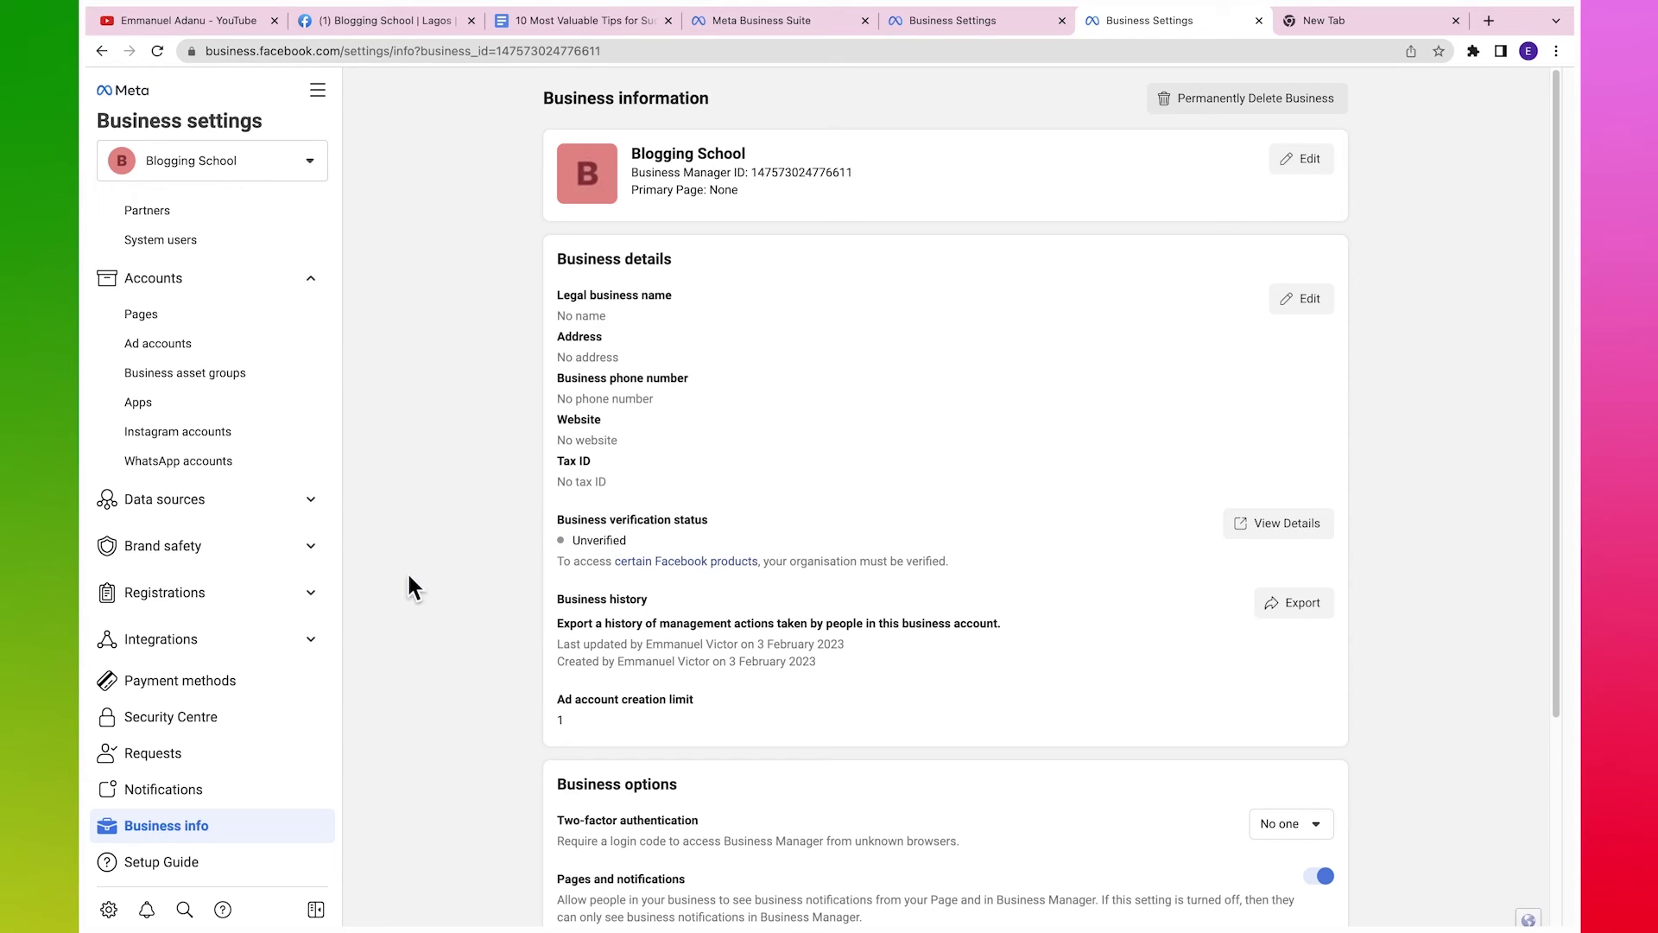
scroll(725, 566, "down", 3)
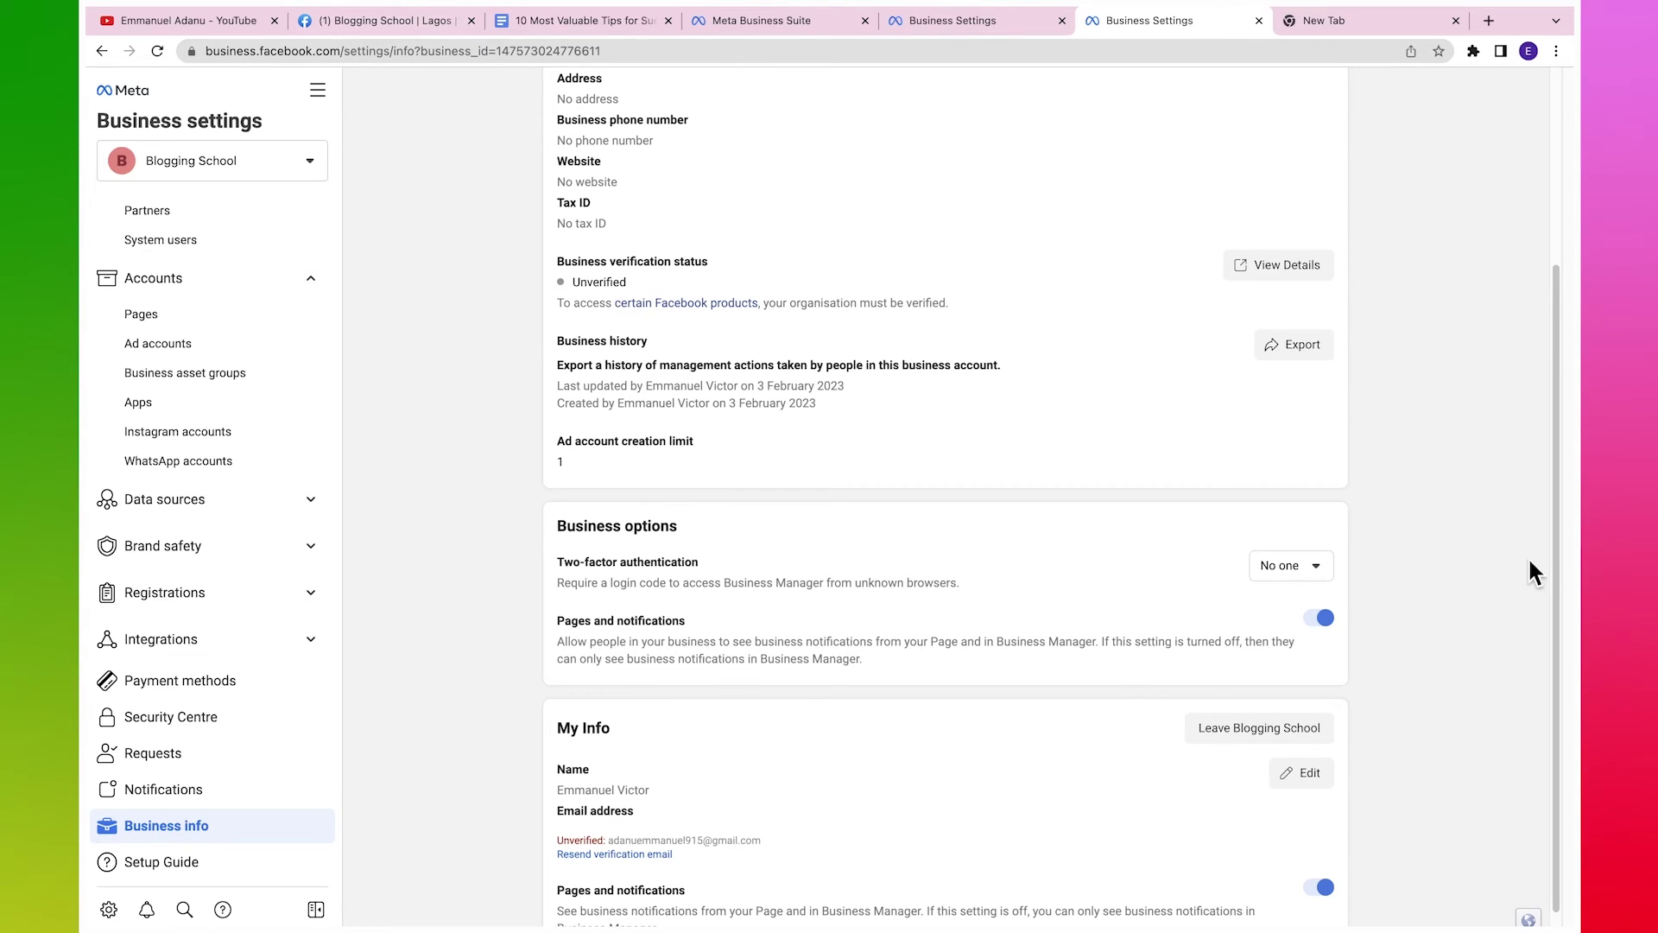
scroll(1552, 553, "down", 1)
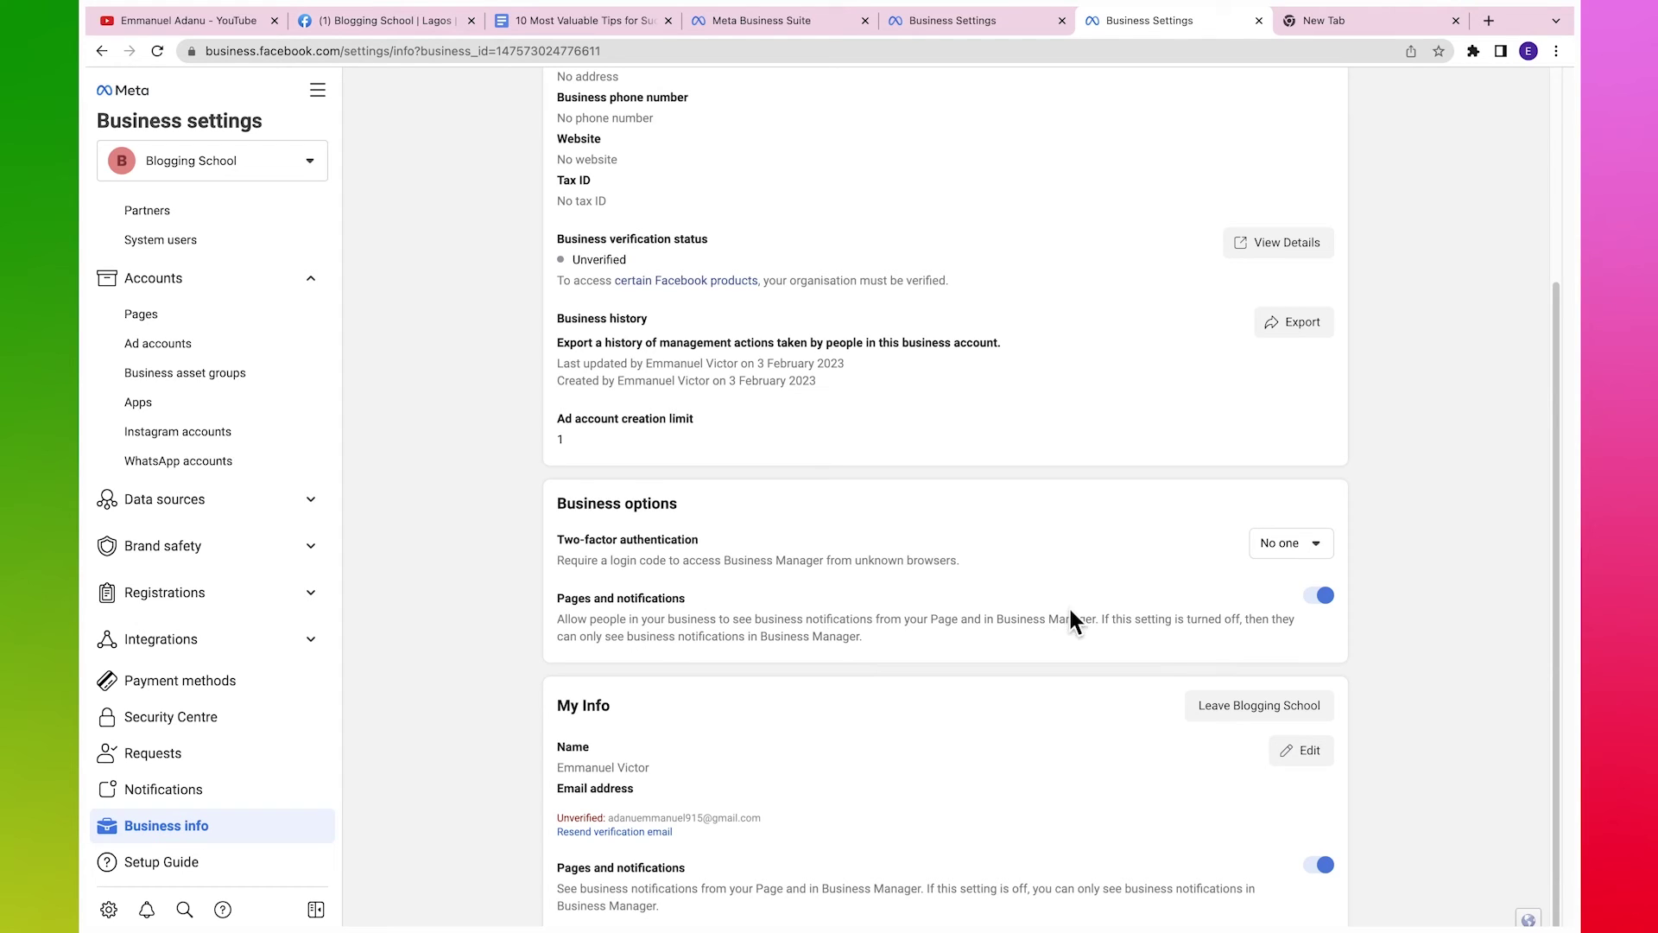
key("Tab")
left_click(613, 834)
Open Facebook's confirmation message in Gmail, follow its Confirm Now link, and return to Business settings.
left_click(1418, 21)
left_click(1503, 95)
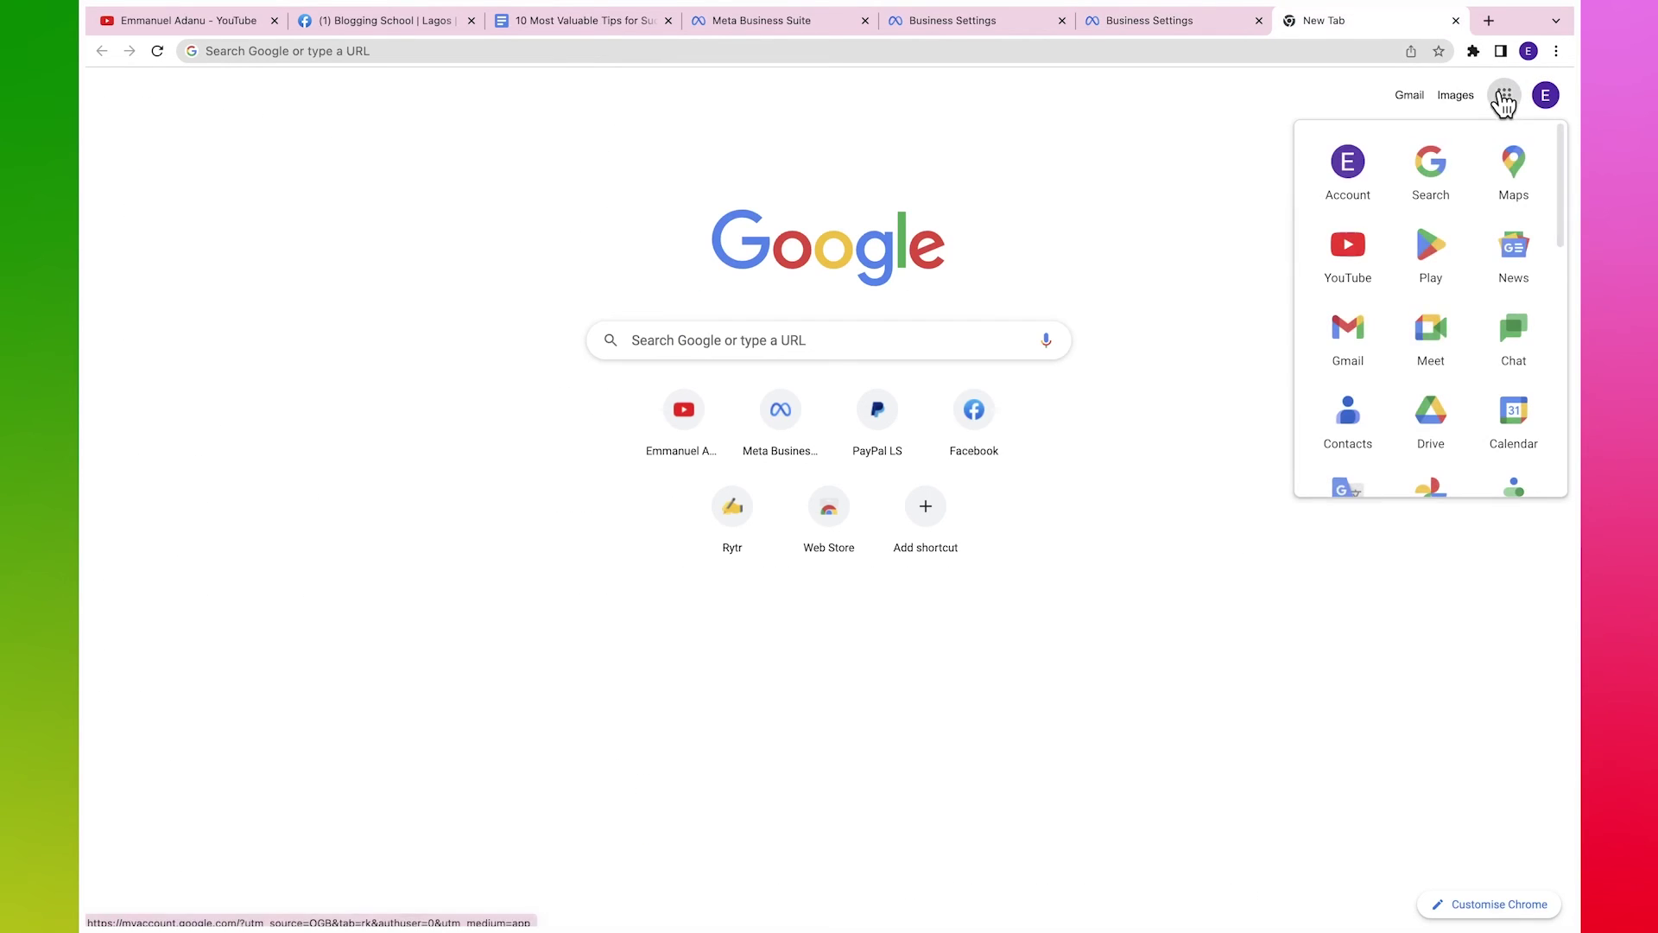
left_click(1347, 337)
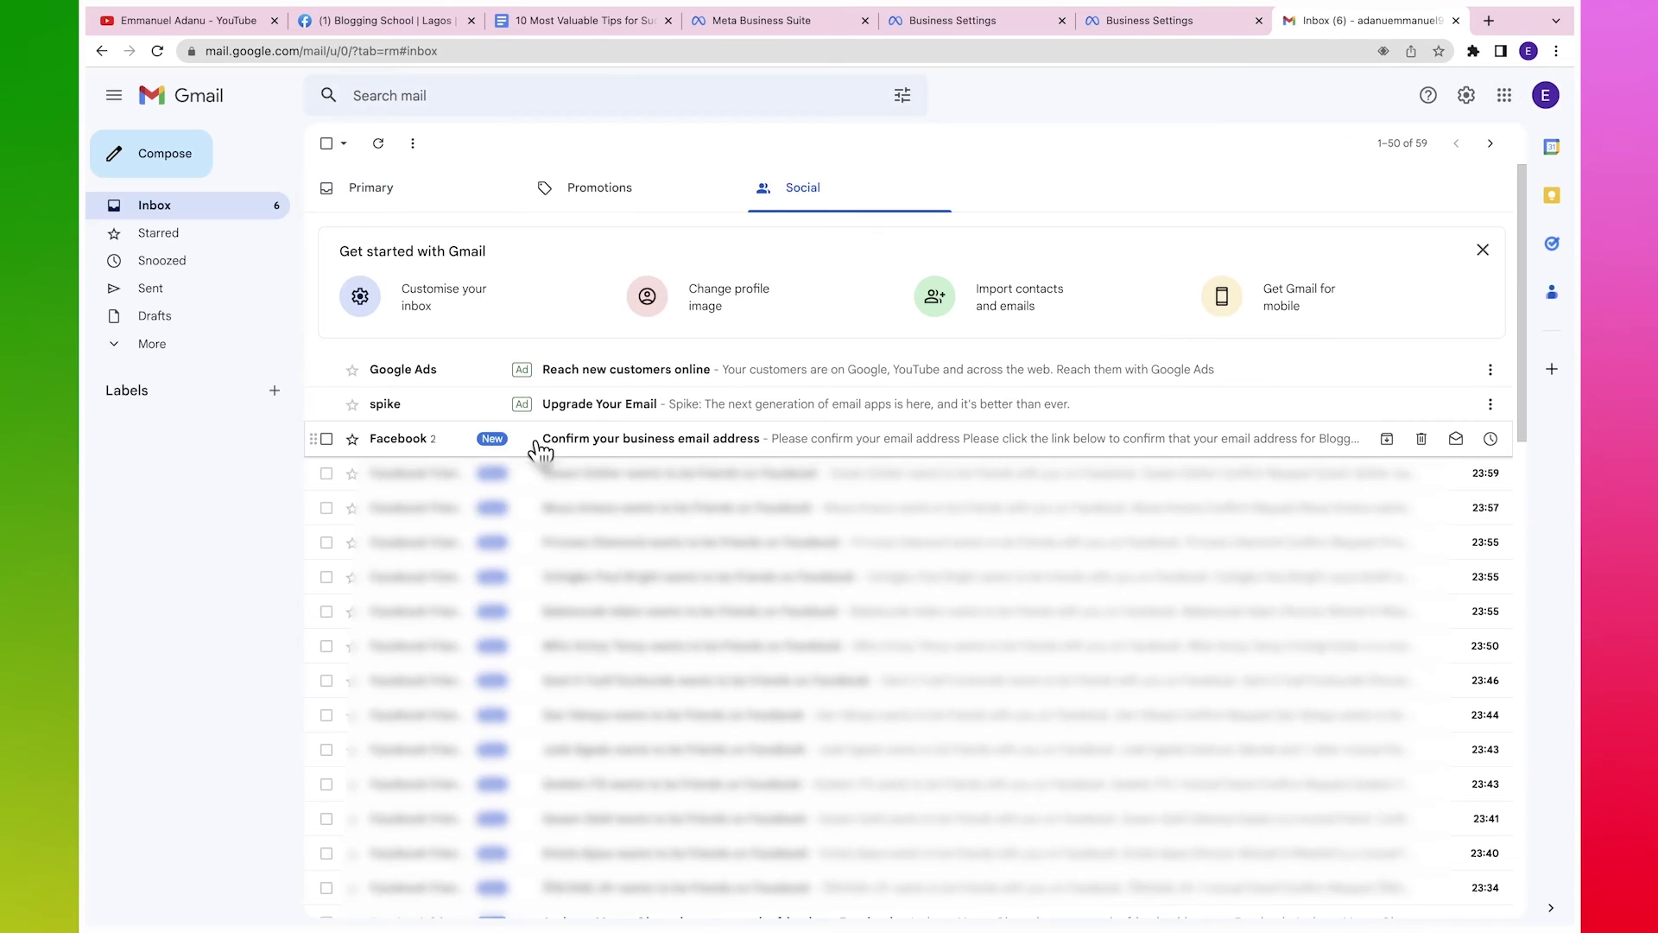
left_click(702, 444)
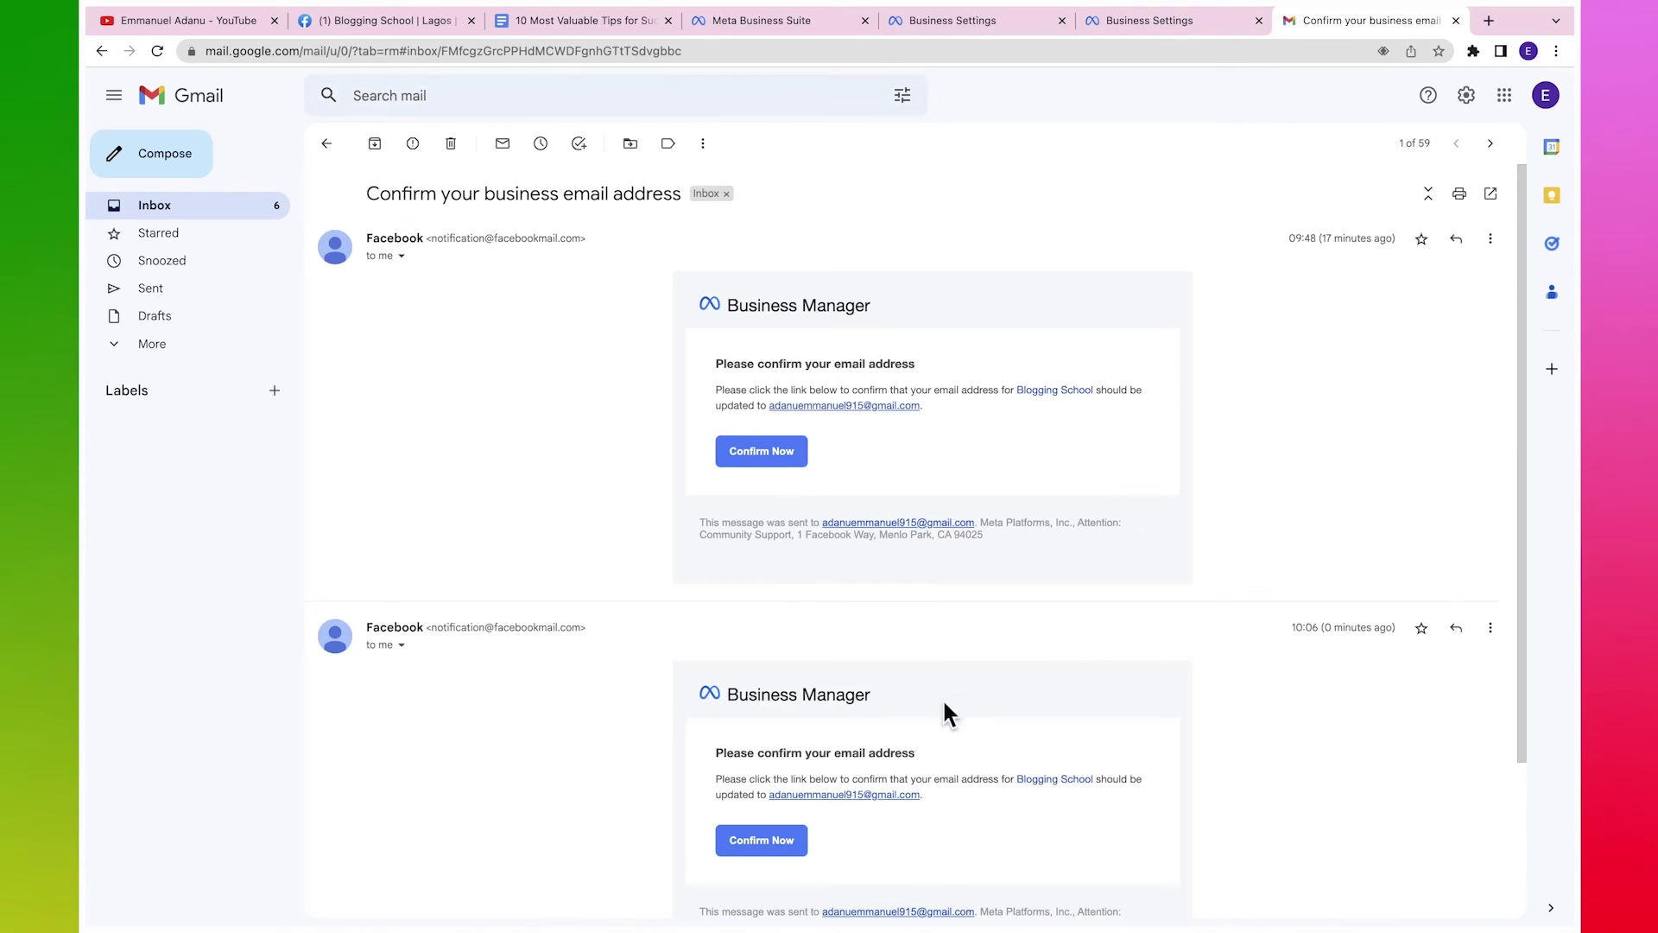
left_click(764, 839)
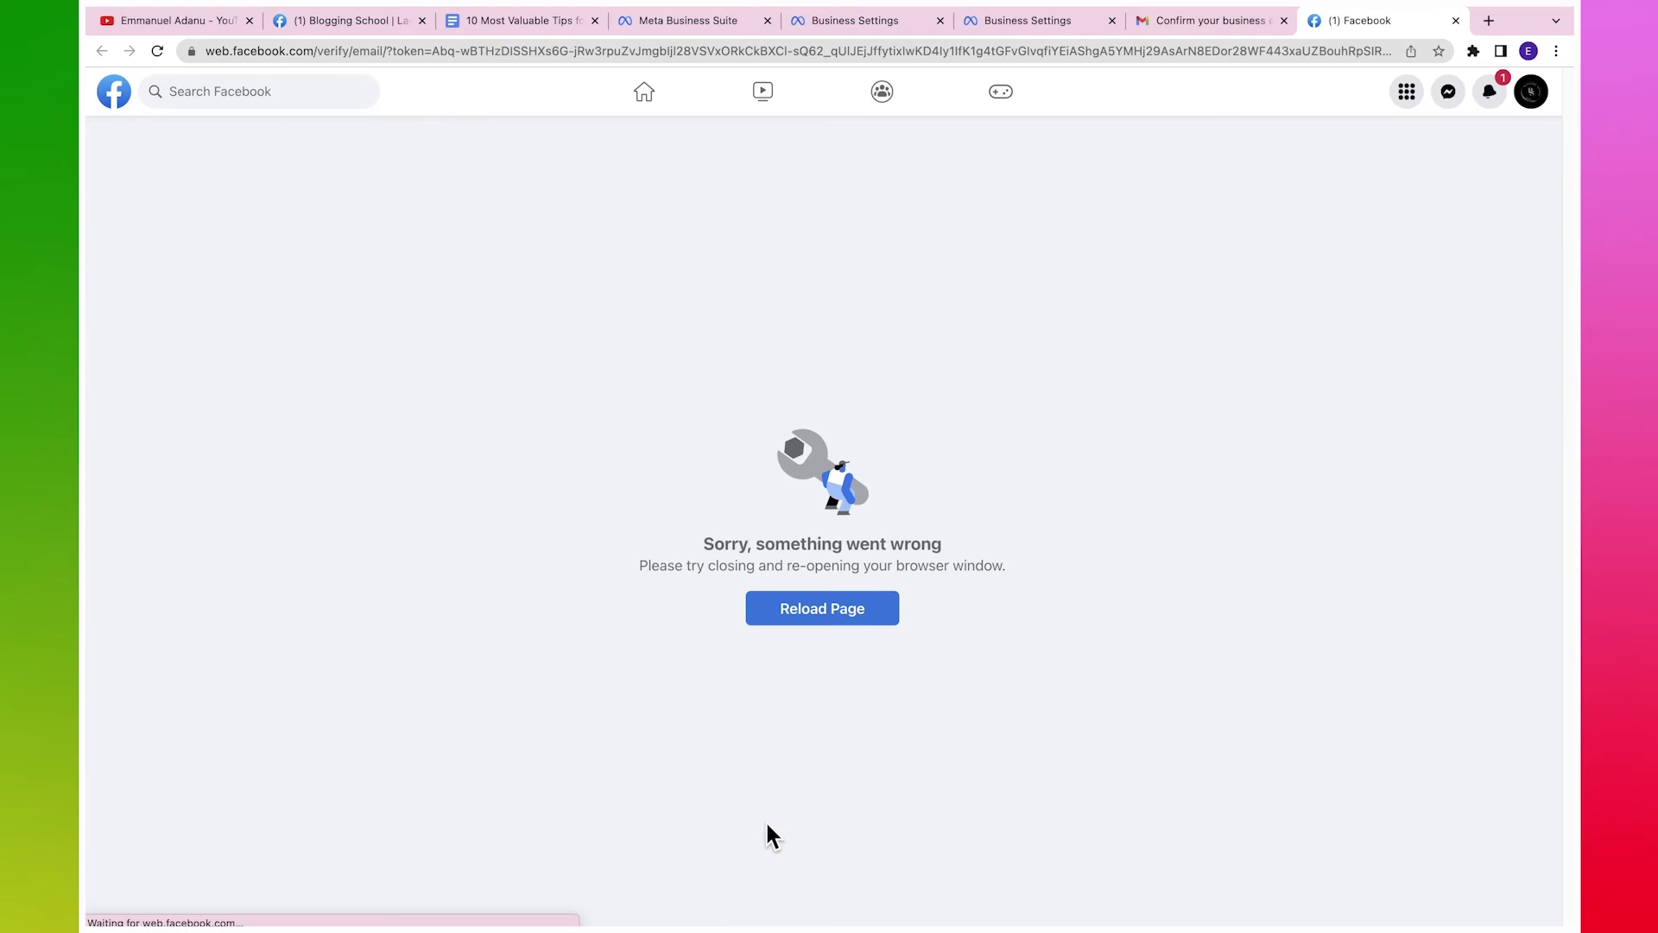
left_click(1032, 22)
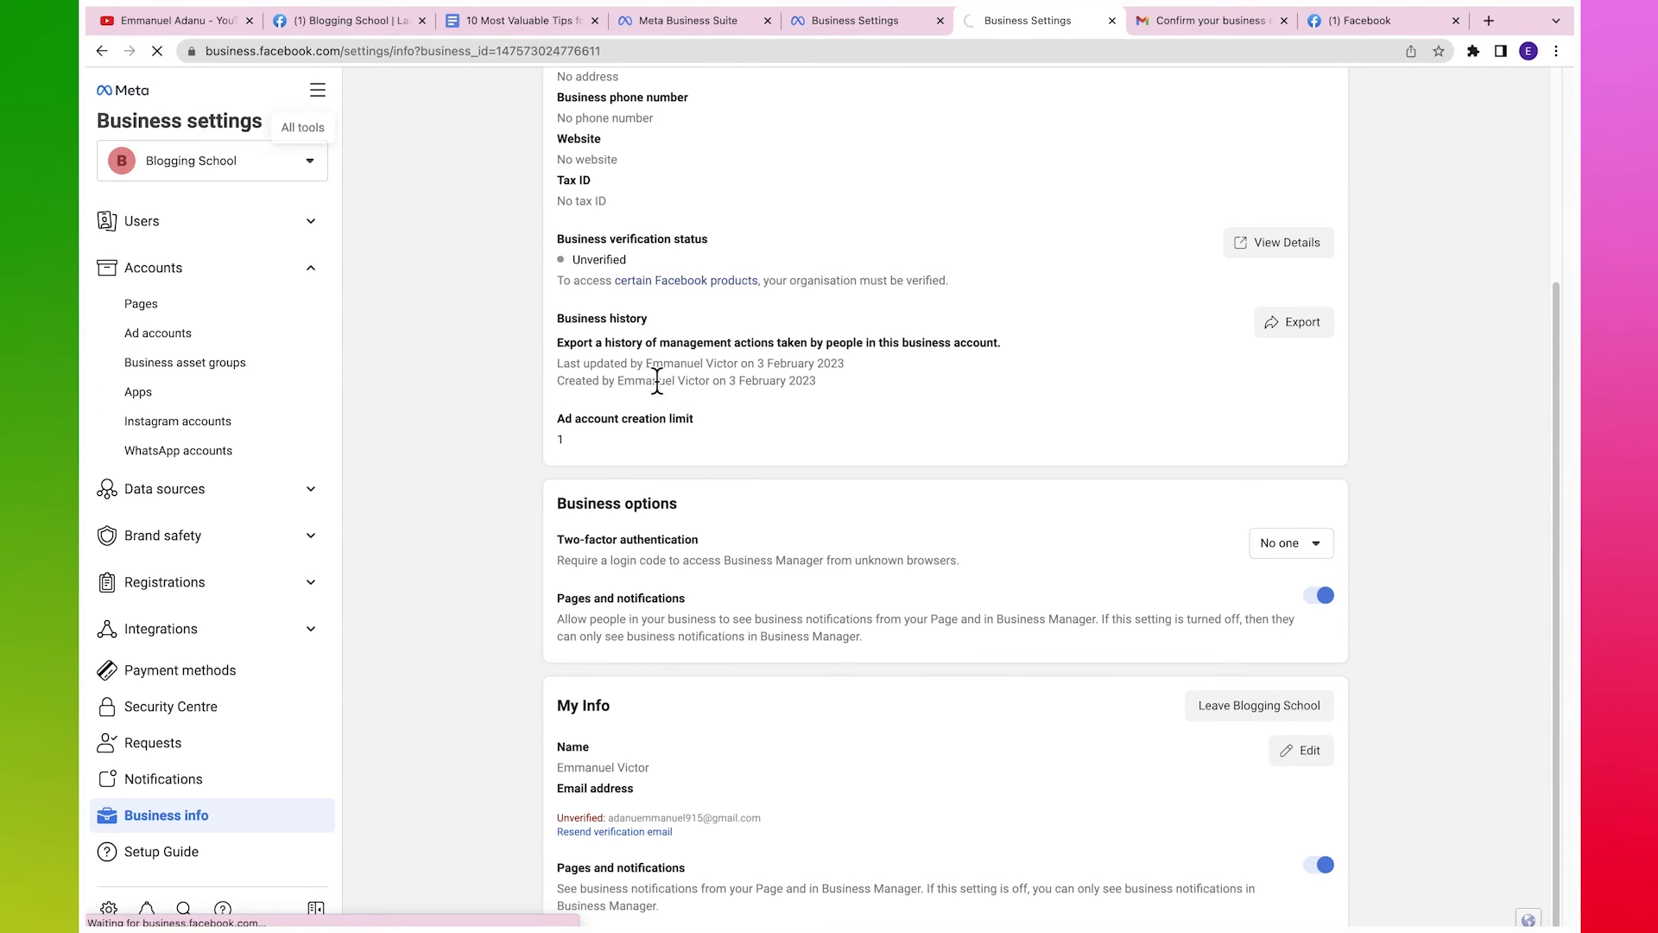
Return to the Blogging School Campaigns page through the All tools Ads Manager shortcut.
scroll(656, 374, "up", 2)
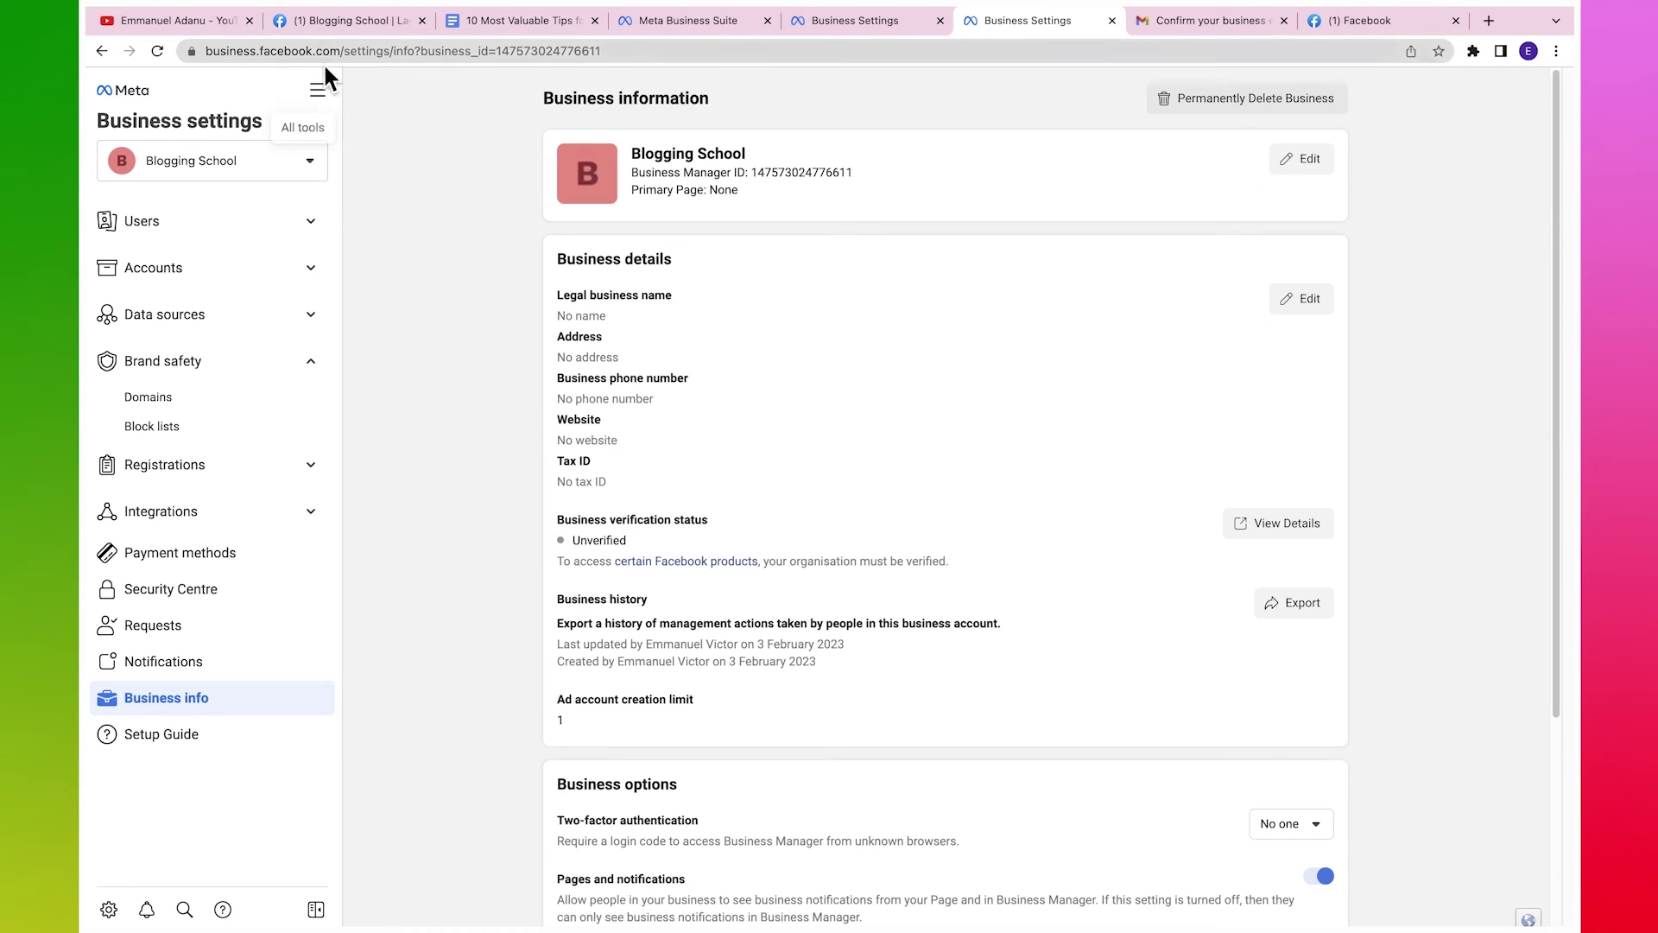
left_click(317, 90)
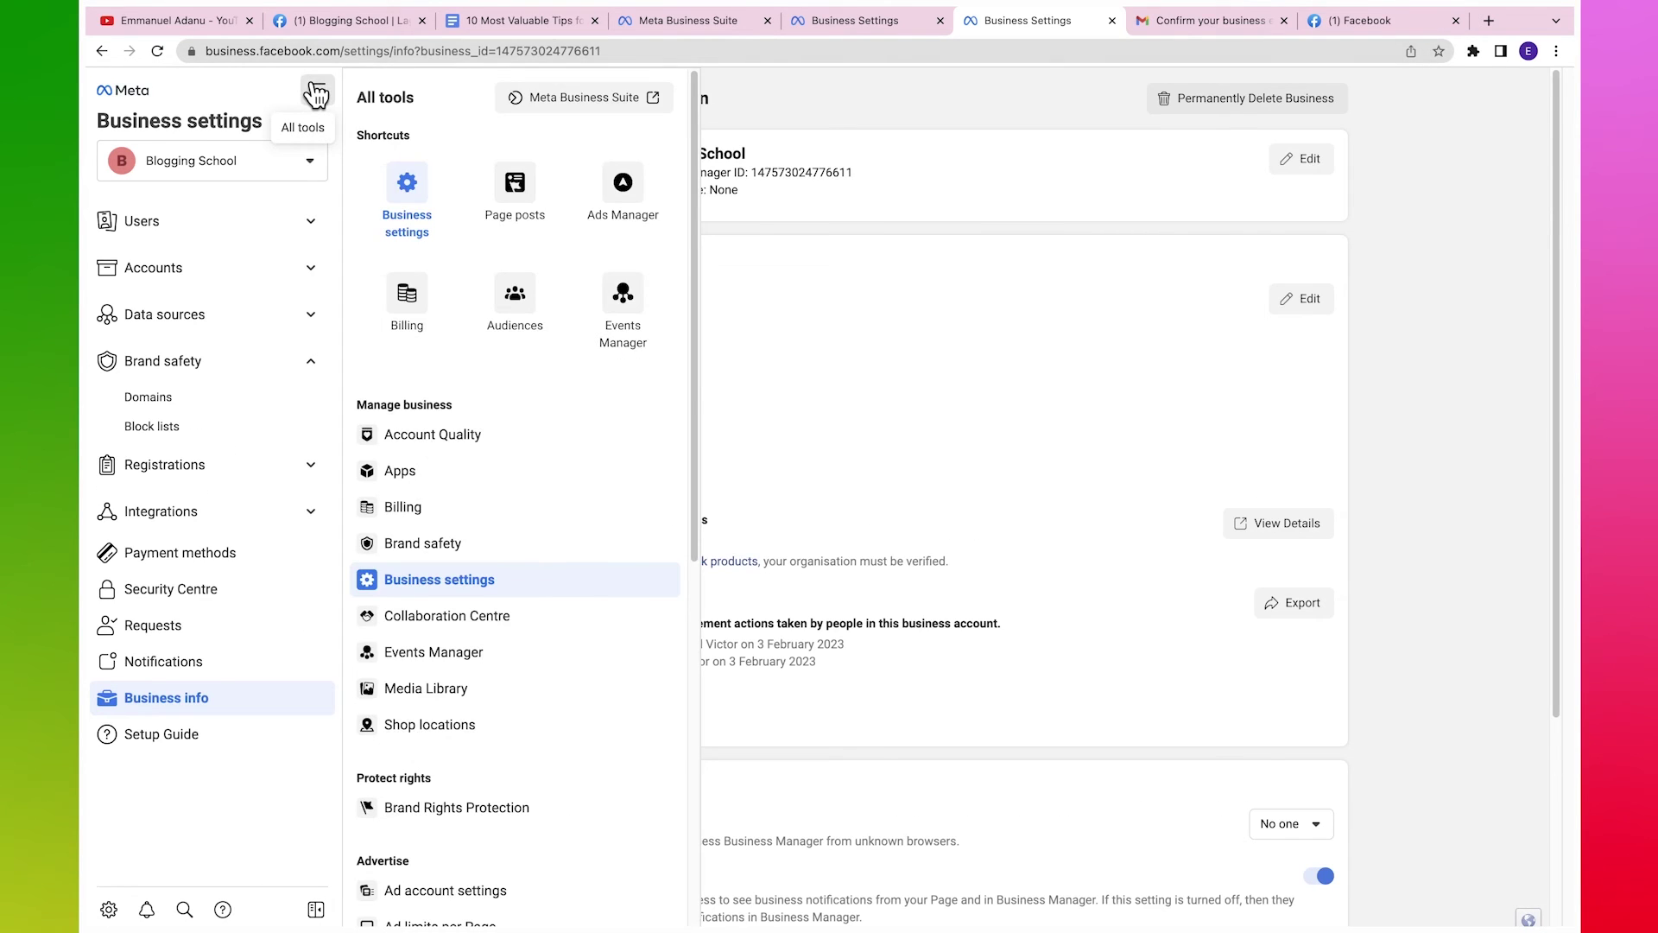
left_click(623, 181)
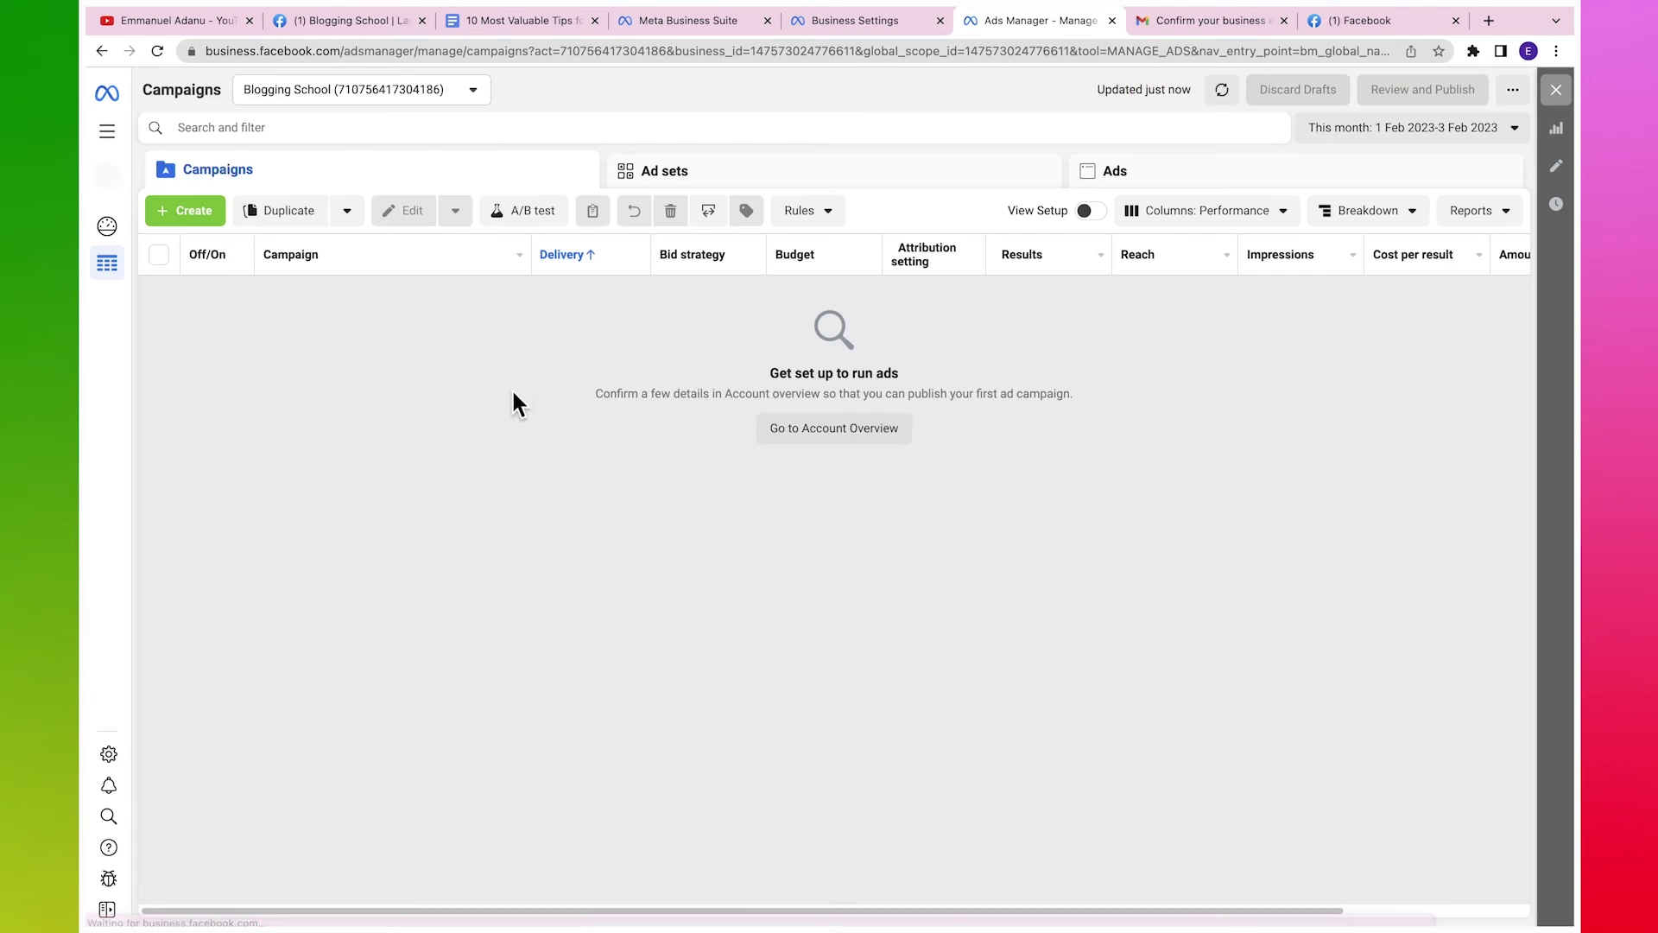
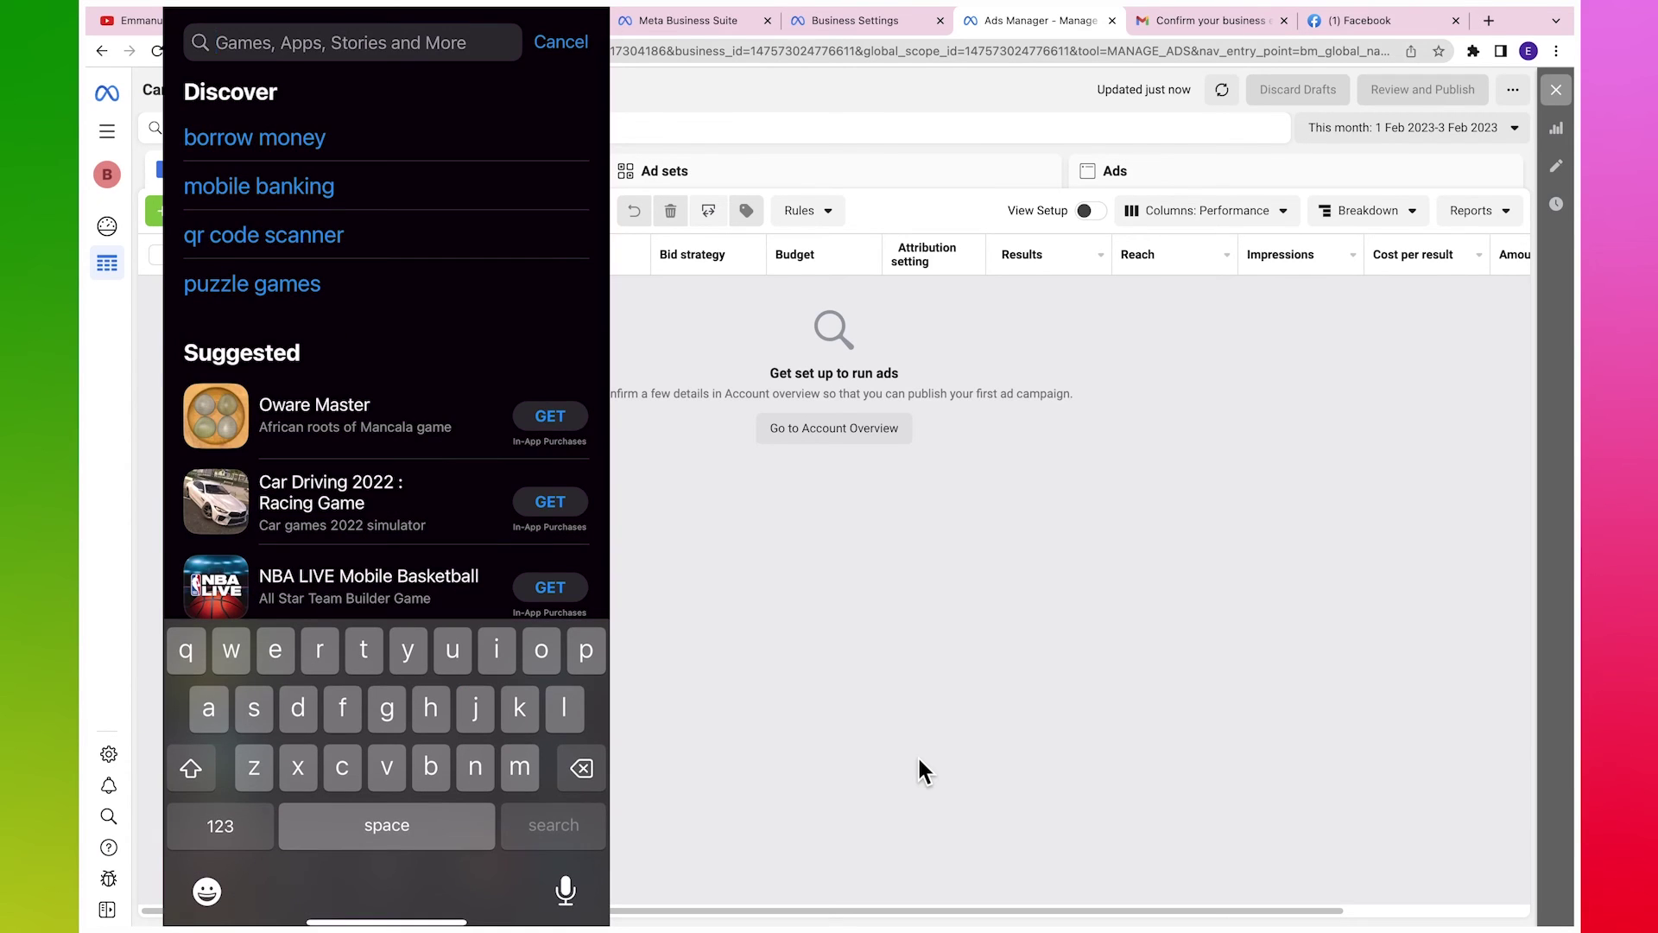
Search the App Store for 'Google auth' to find Google Authenticator.
type("Google auth")
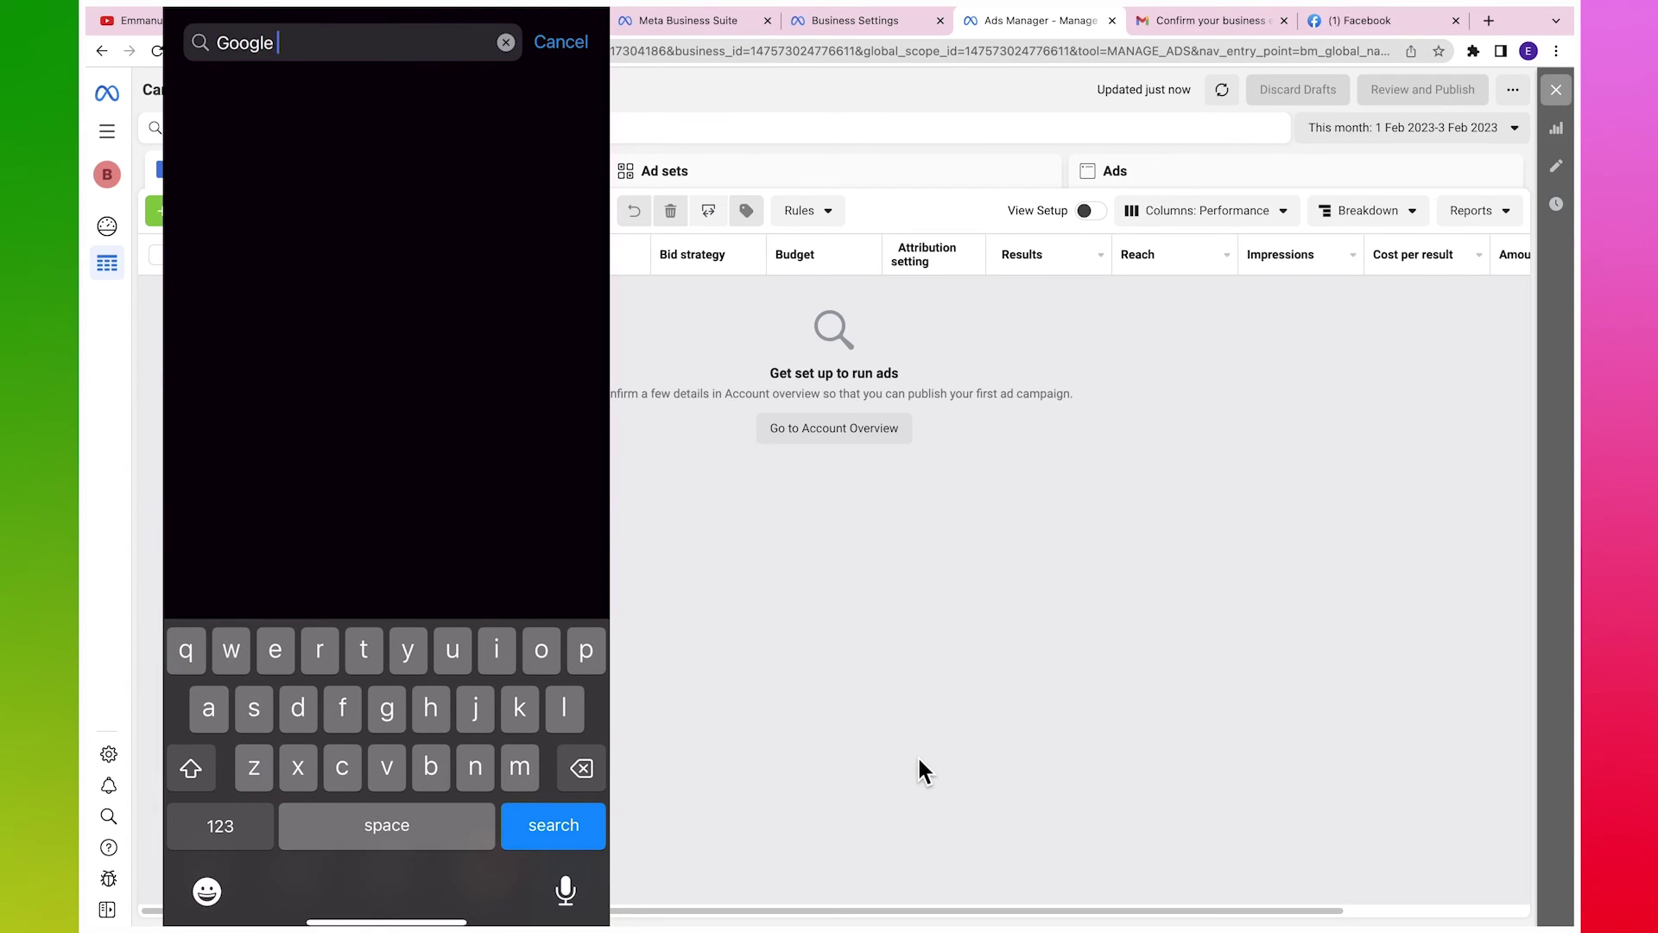
left_click(286, 107)
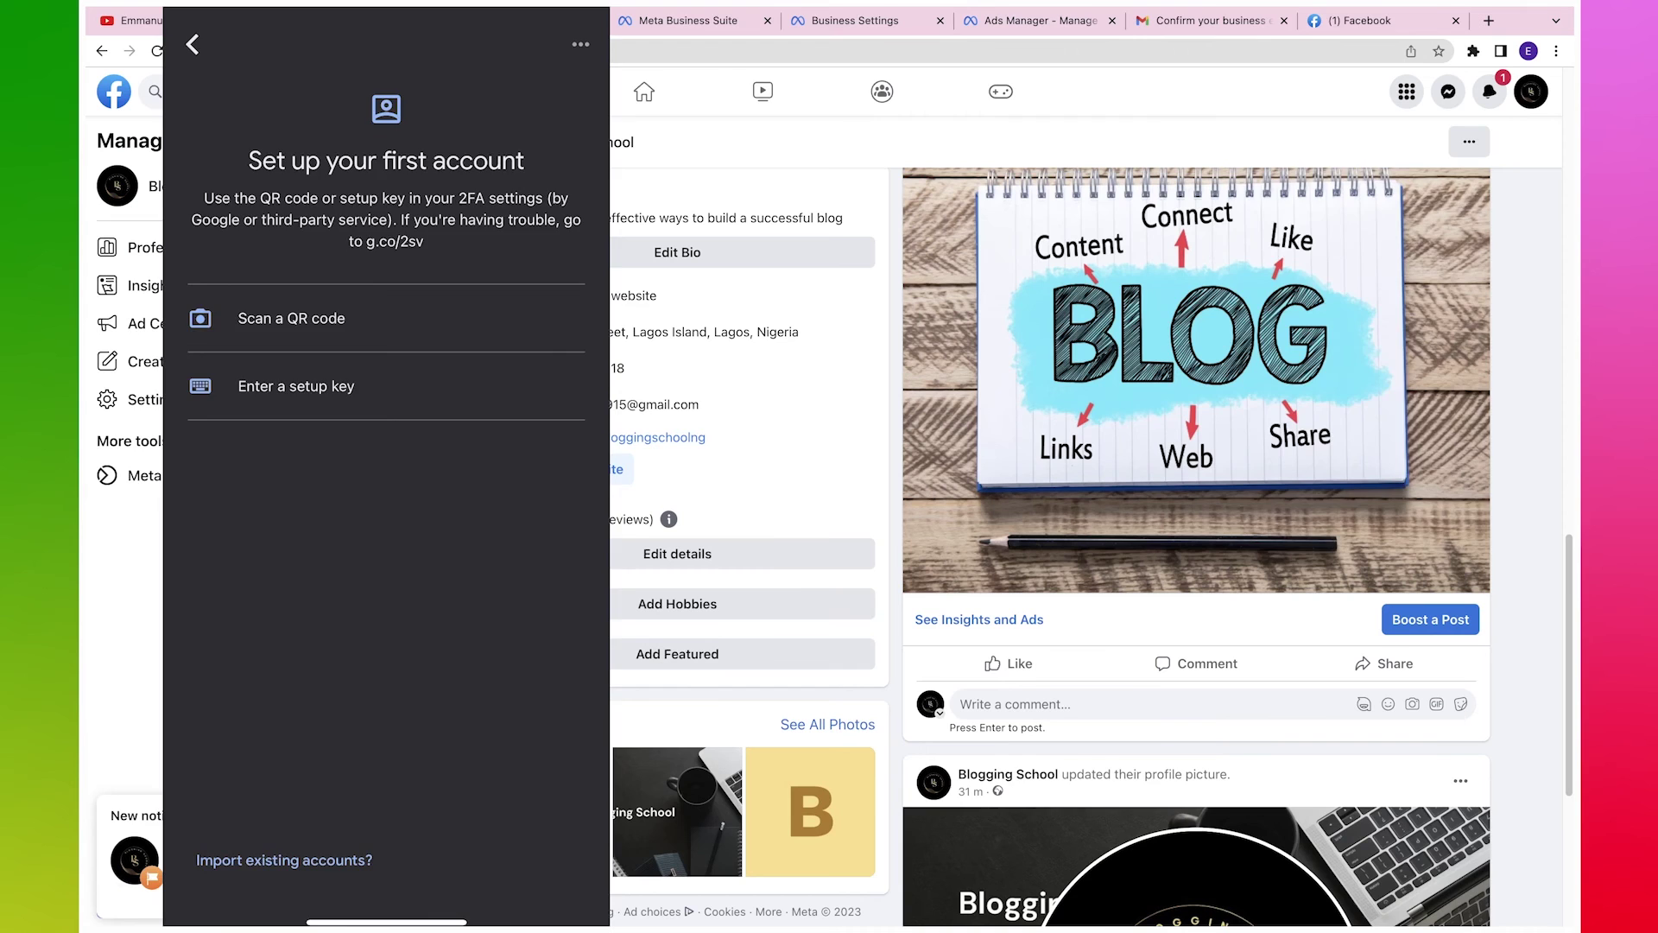
Switch from the Page to the personal profile and open two-factor authentication under Security and login.
left_click(1531, 91)
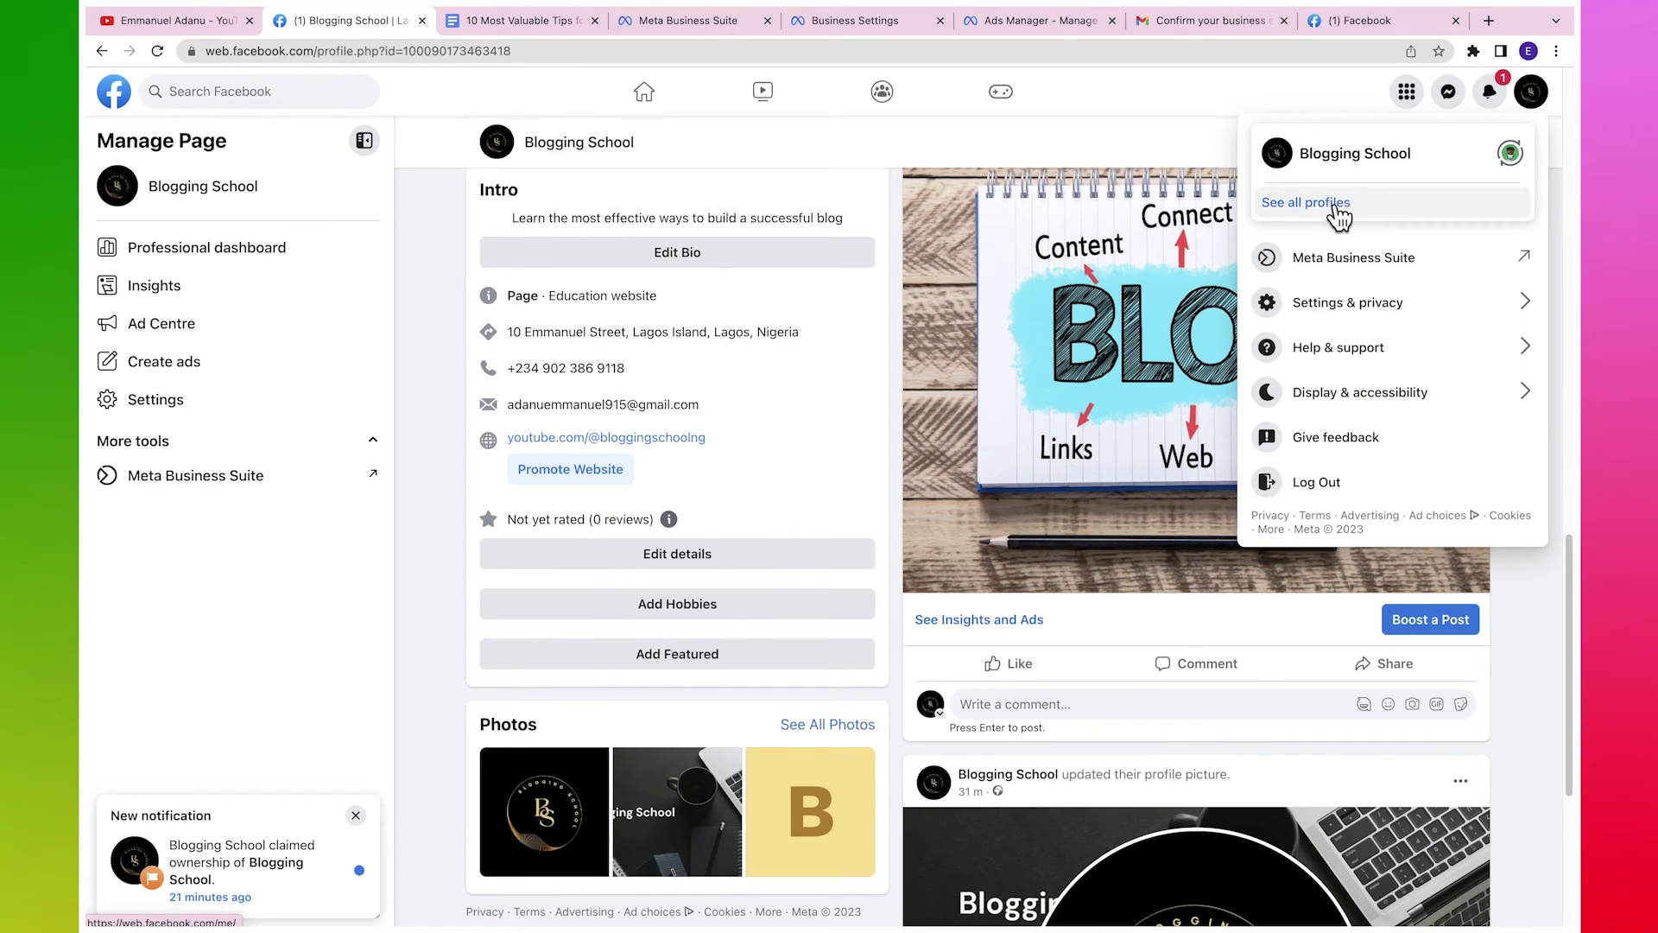
left_click(1312, 204)
left_click(1531, 93)
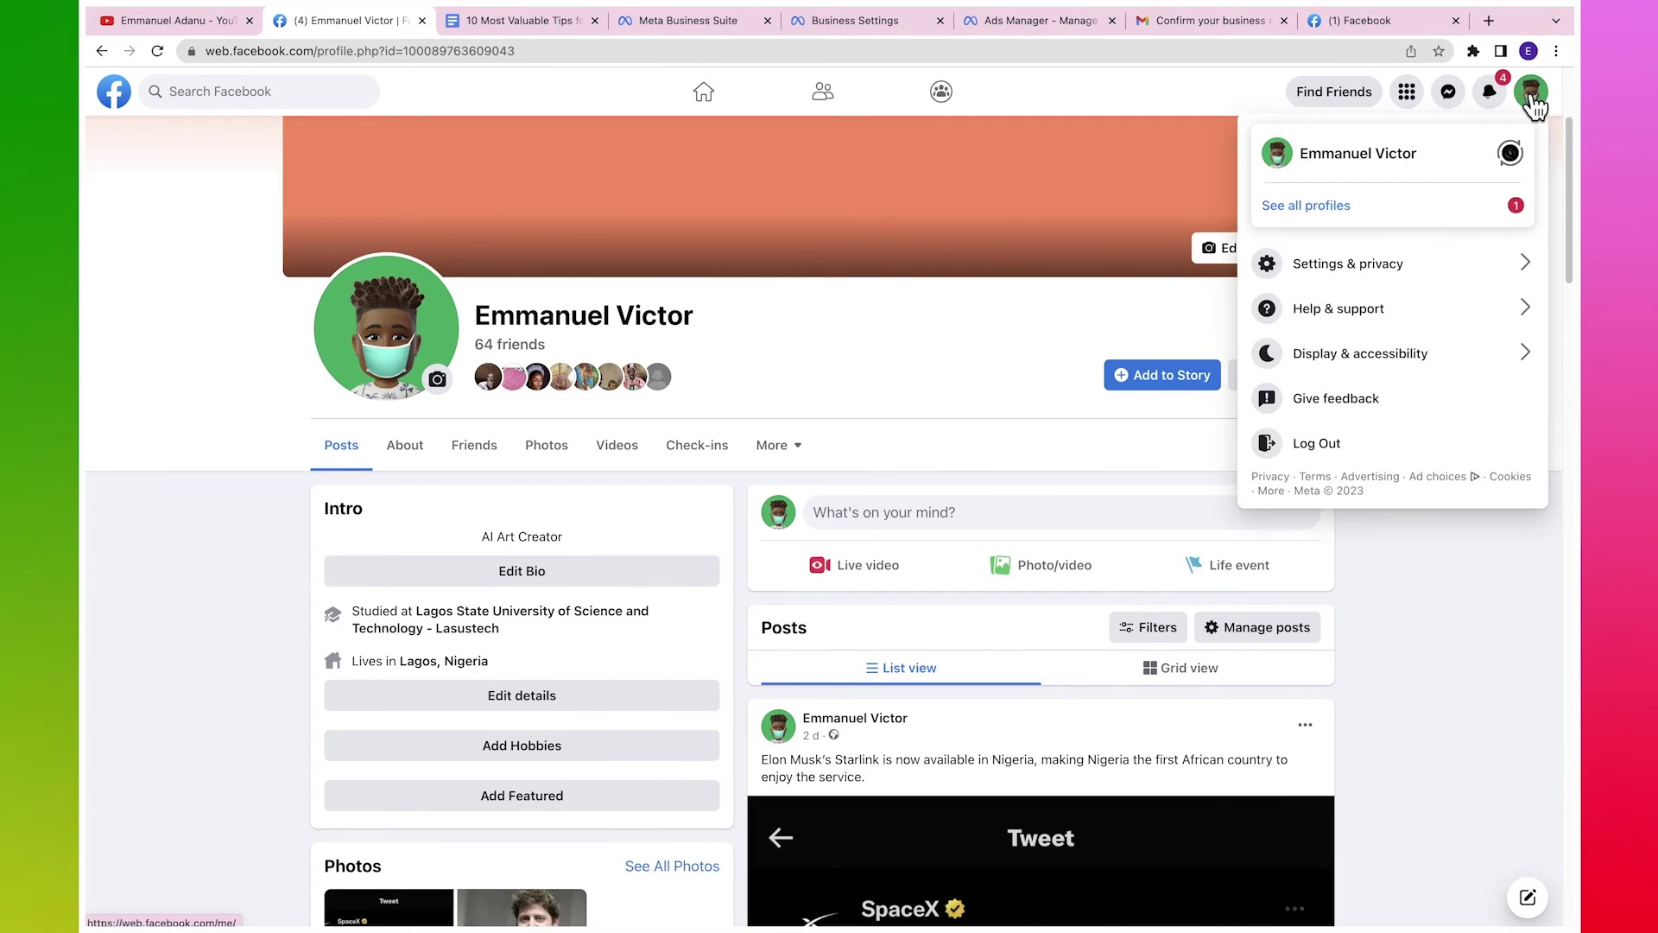
left_click(1388, 265)
left_click(1327, 196)
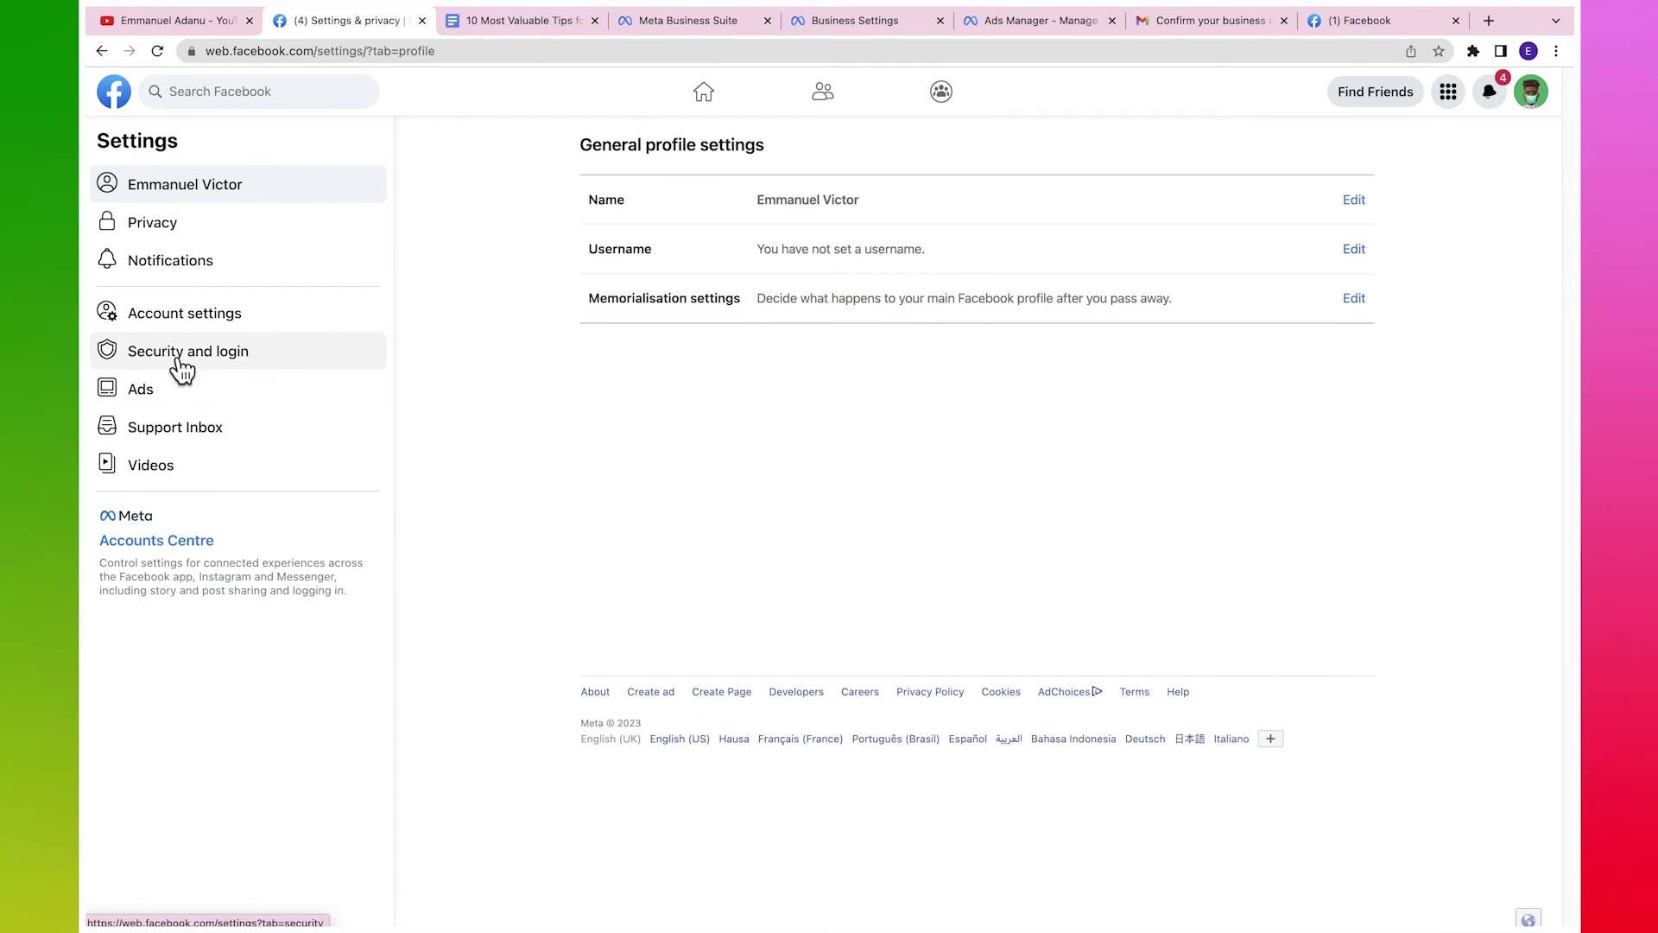
left_click(186, 353)
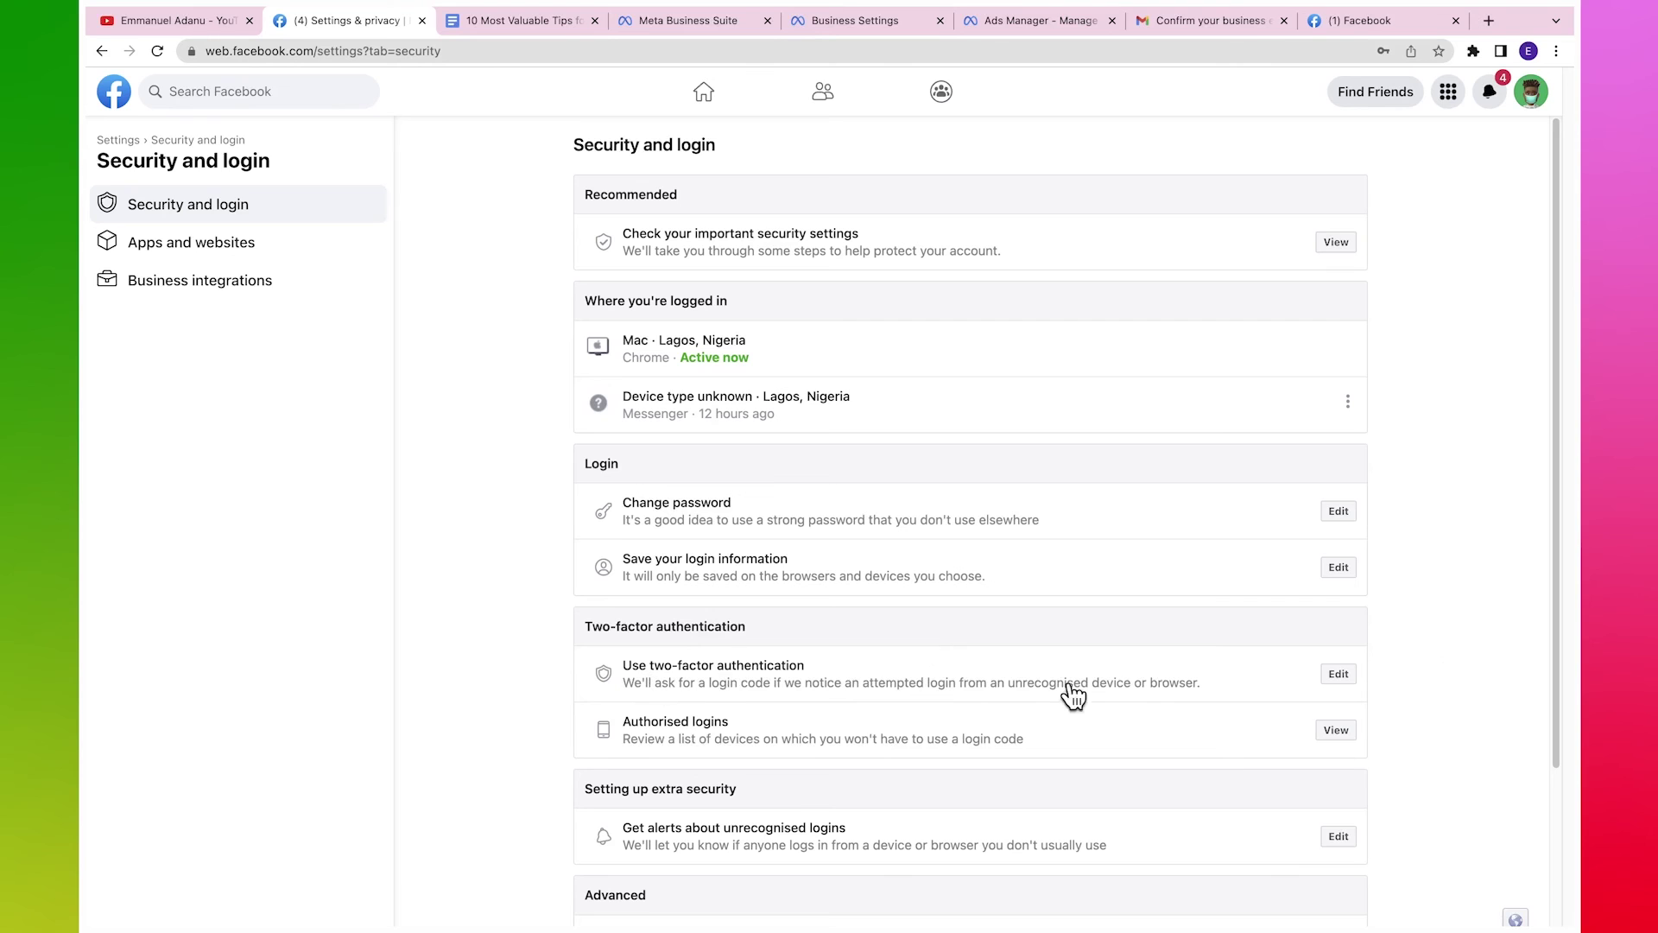
left_click(1340, 675)
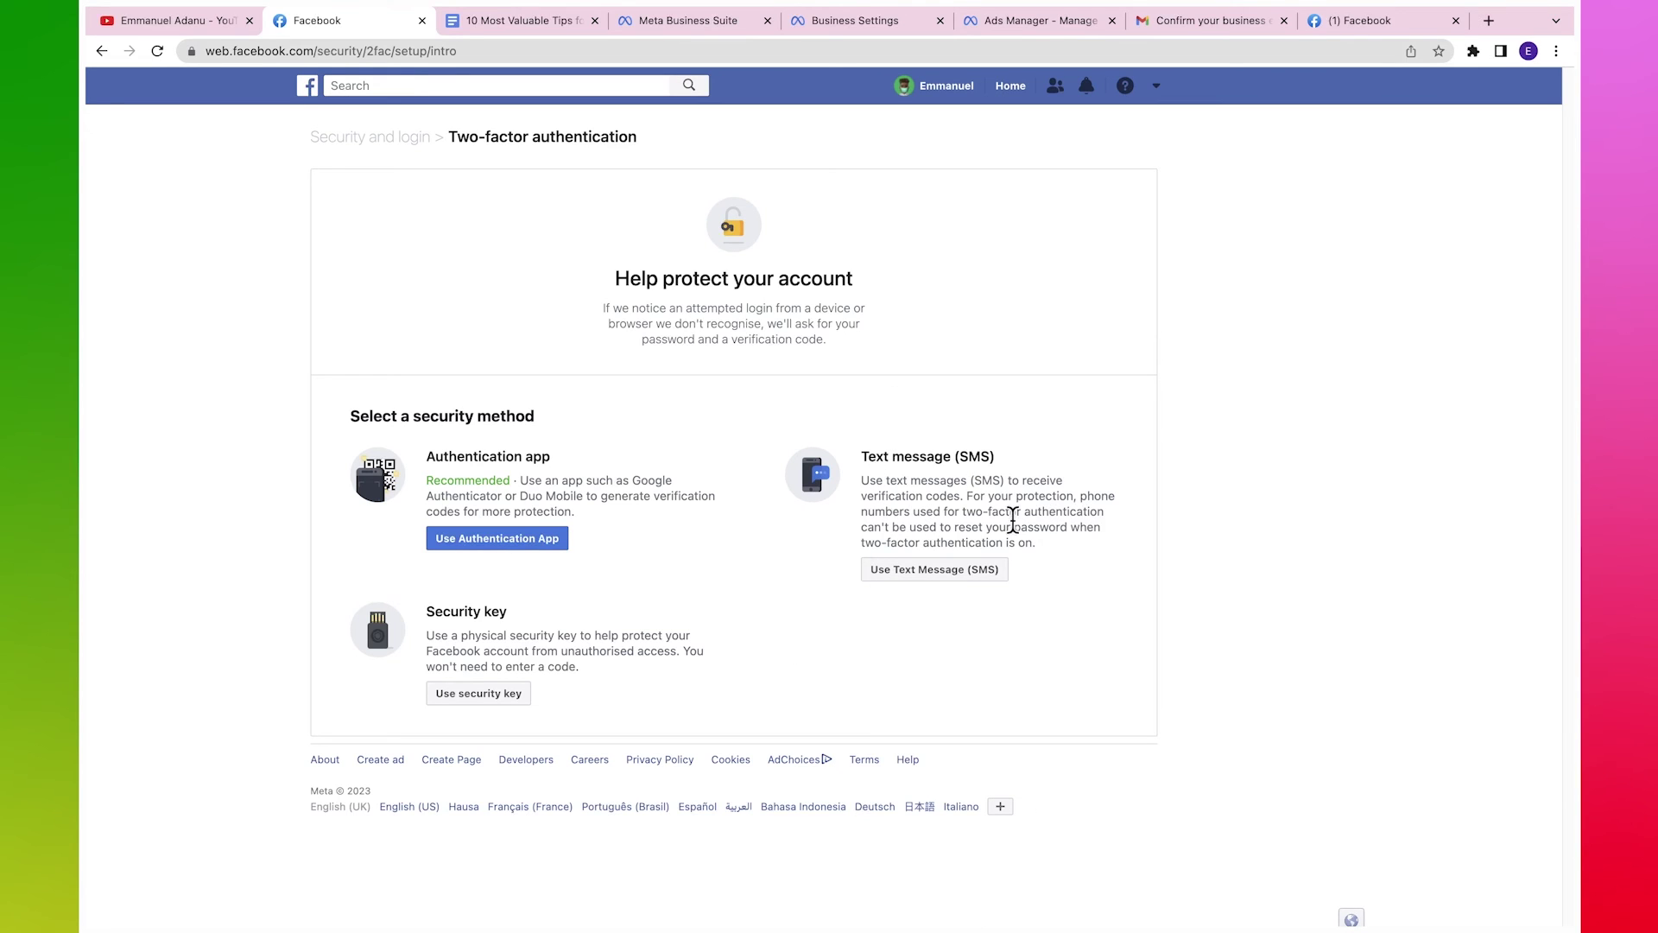
Choose Authentication App as the two-factor method and confirm the account password.
left_click(506, 541)
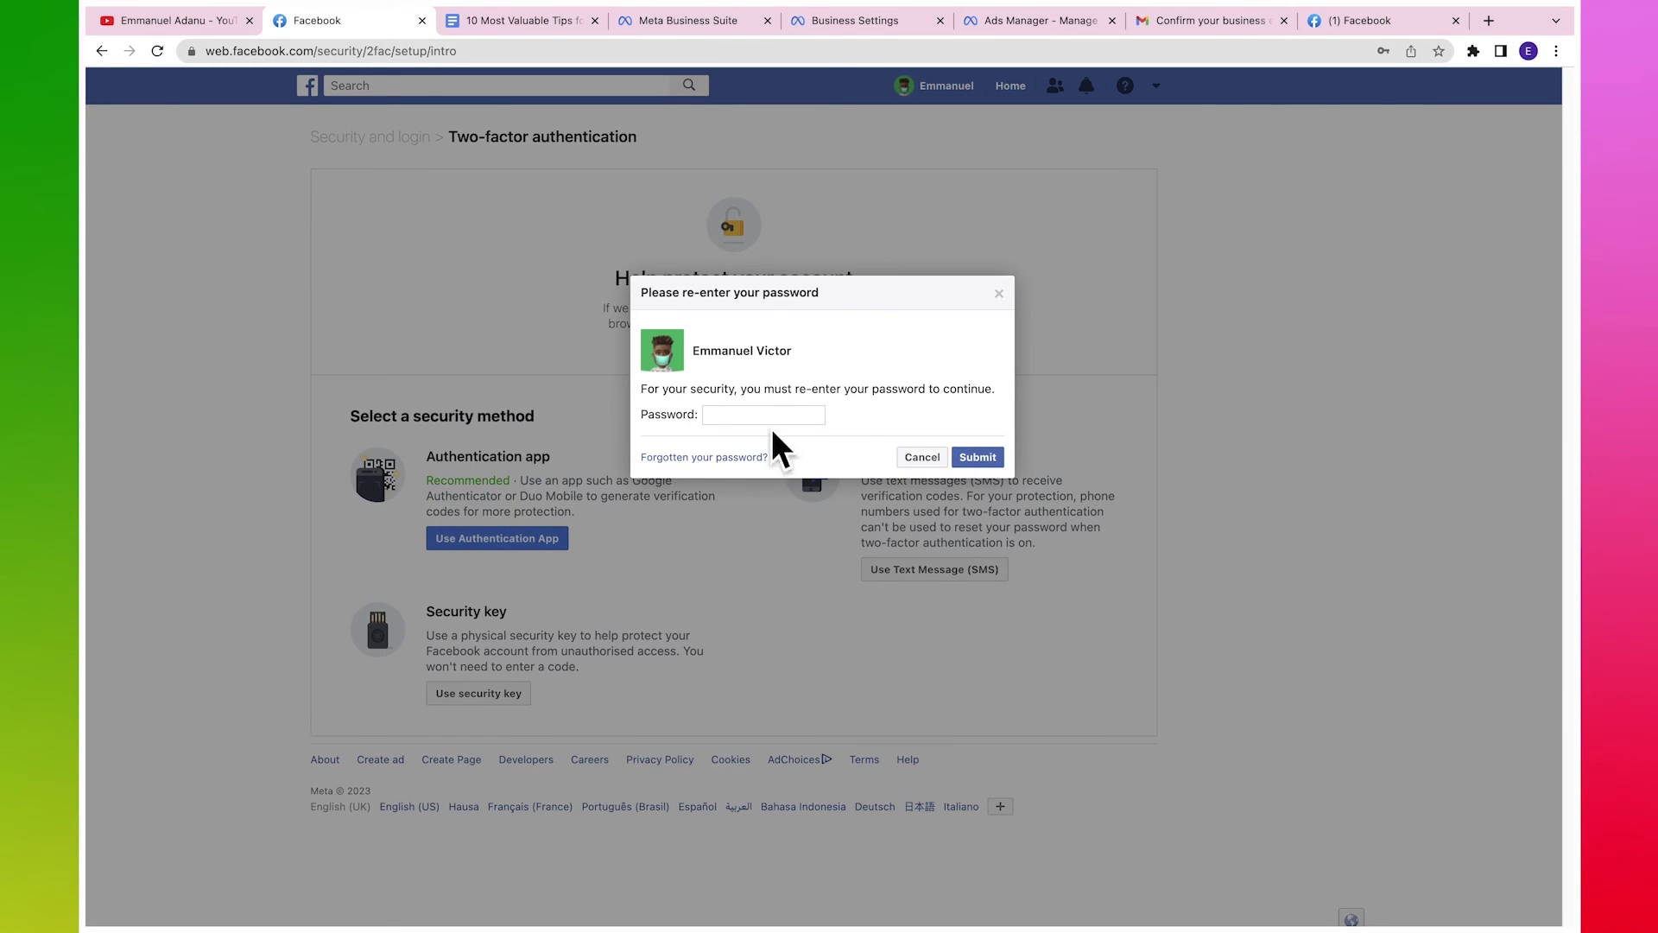
left_click(762, 418)
left_click(975, 457)
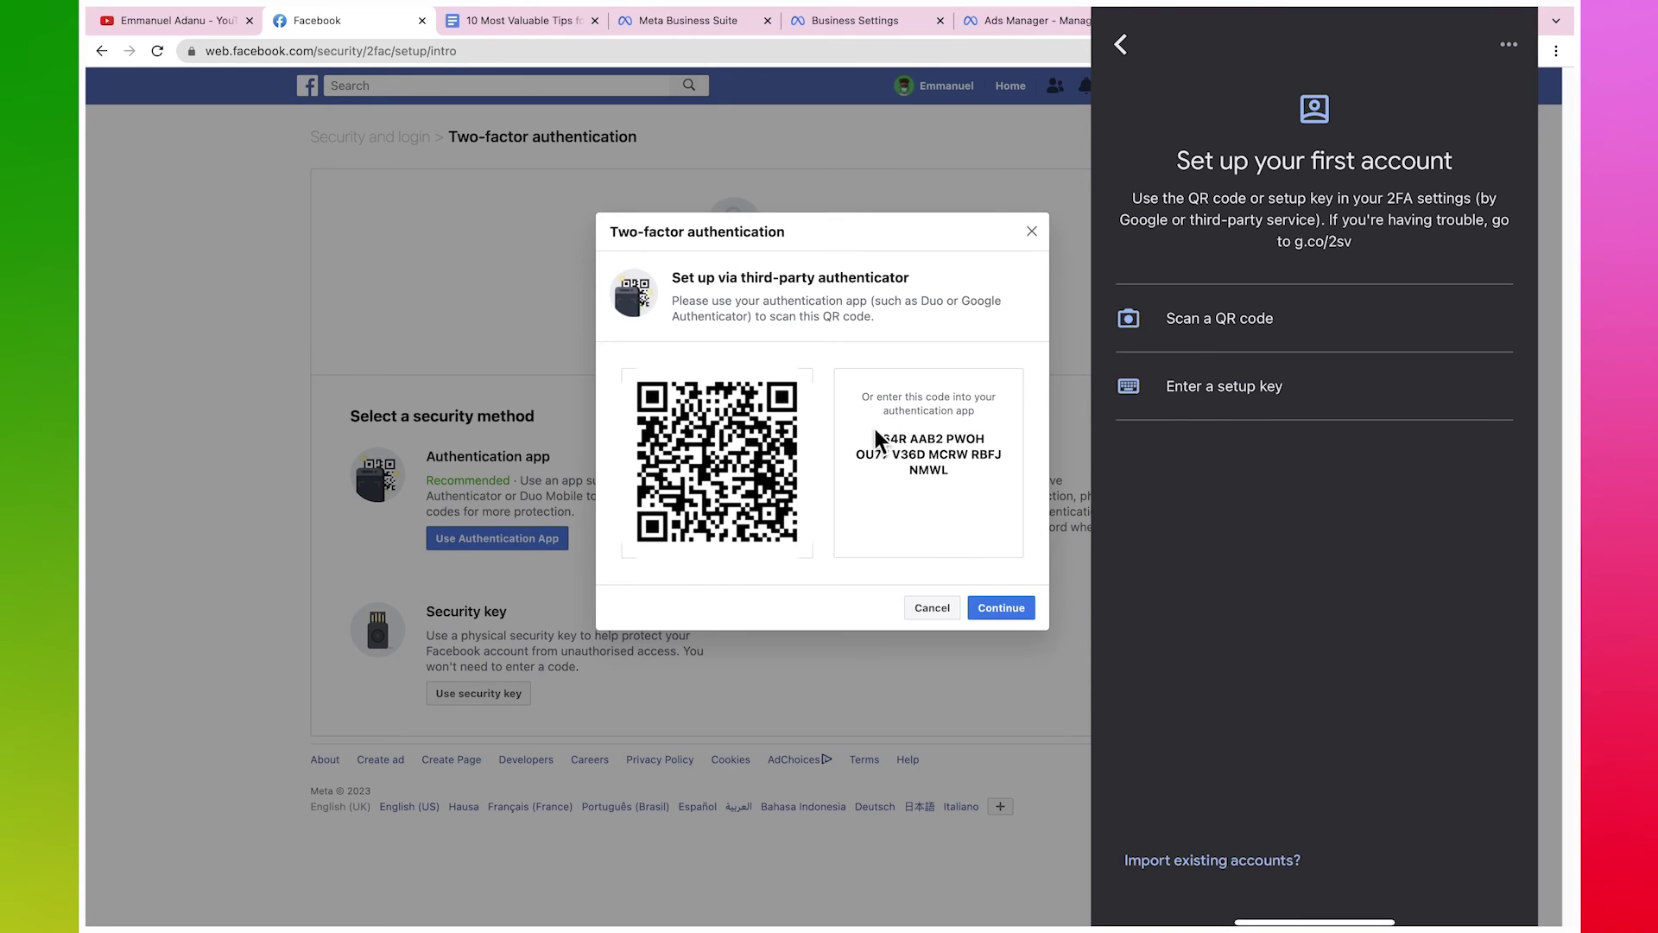
Copy Facebook's setup key into Google Authenticator and proceed to code confirmation.
left_click_drag(864, 435, 973, 491)
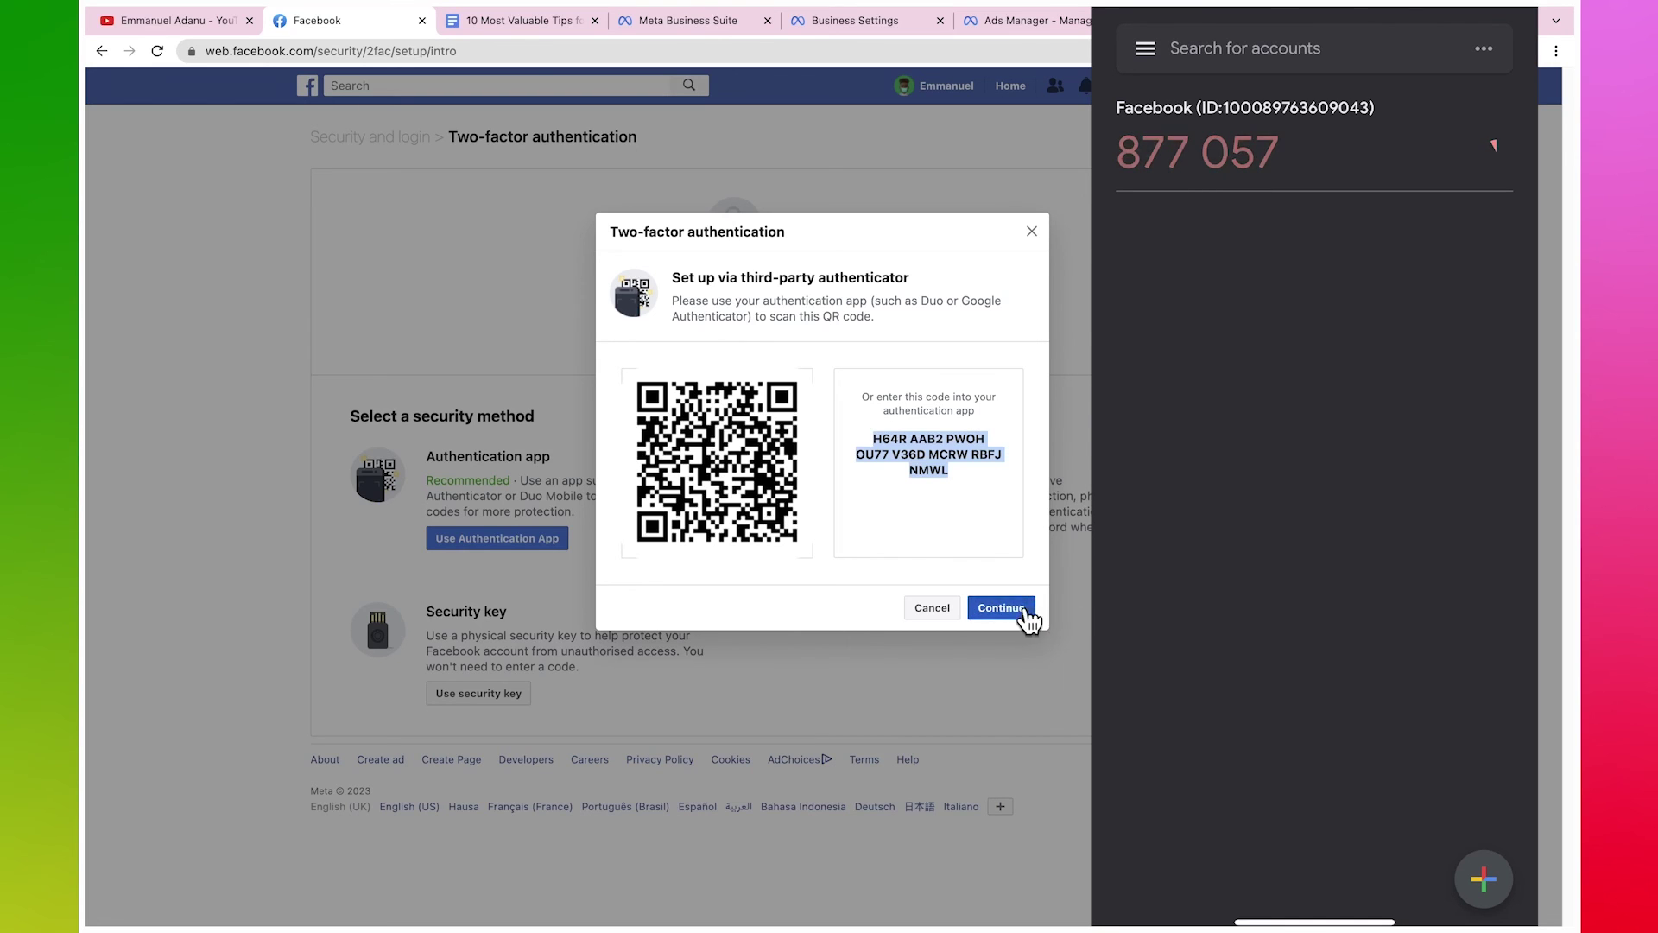
left_click(1011, 610)
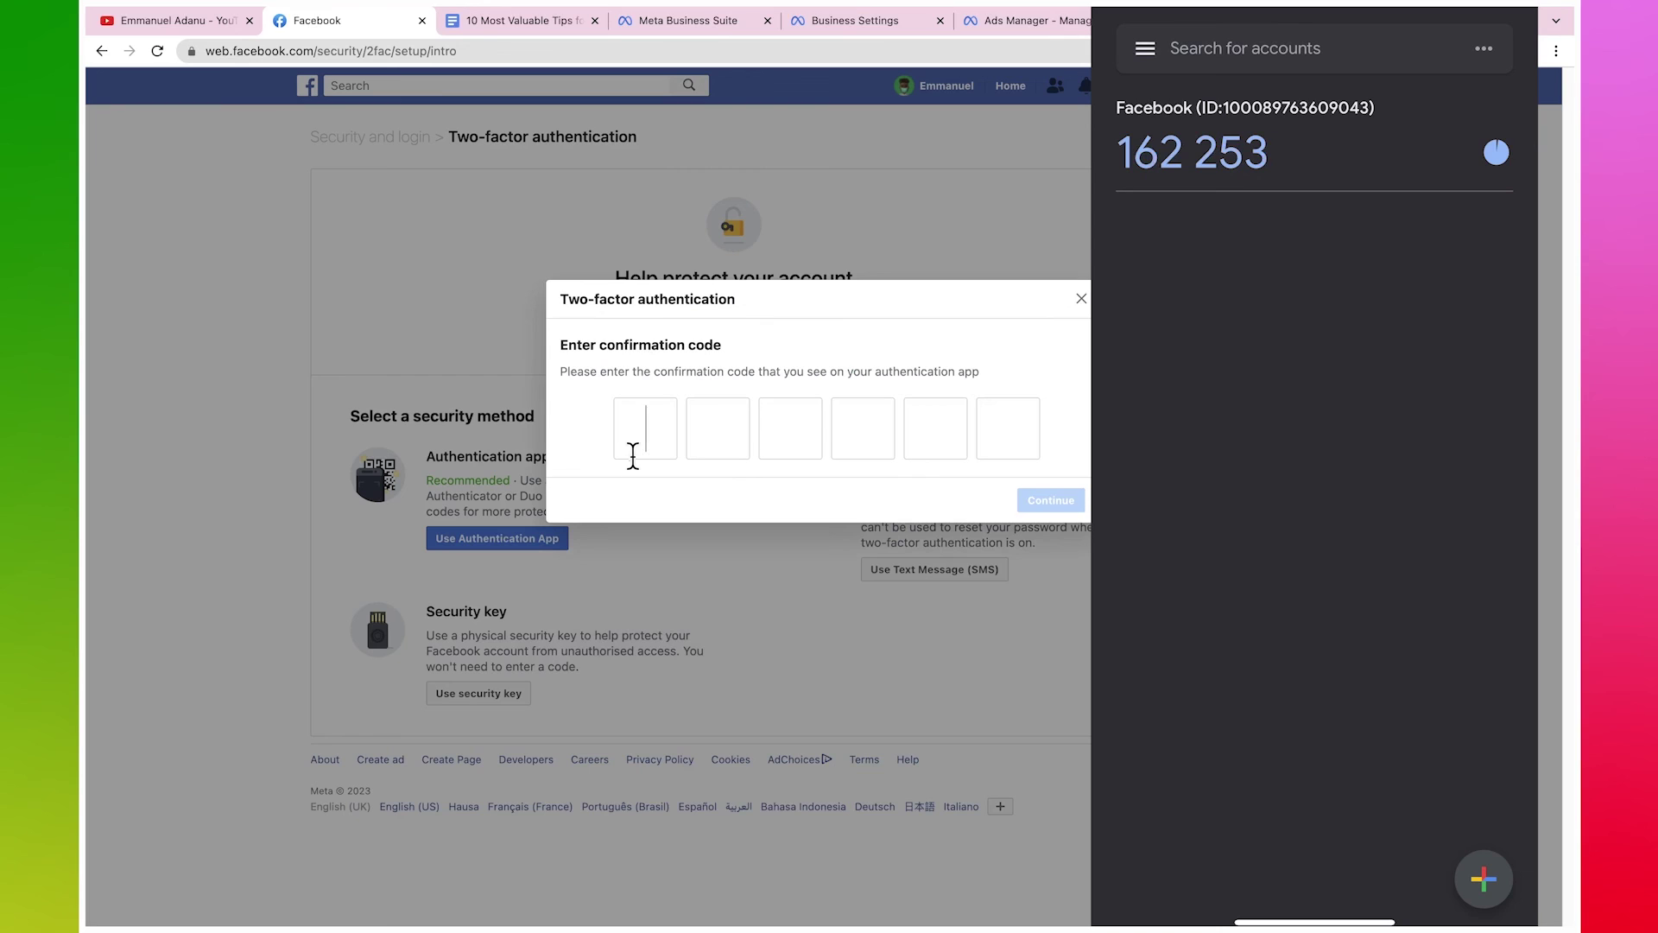
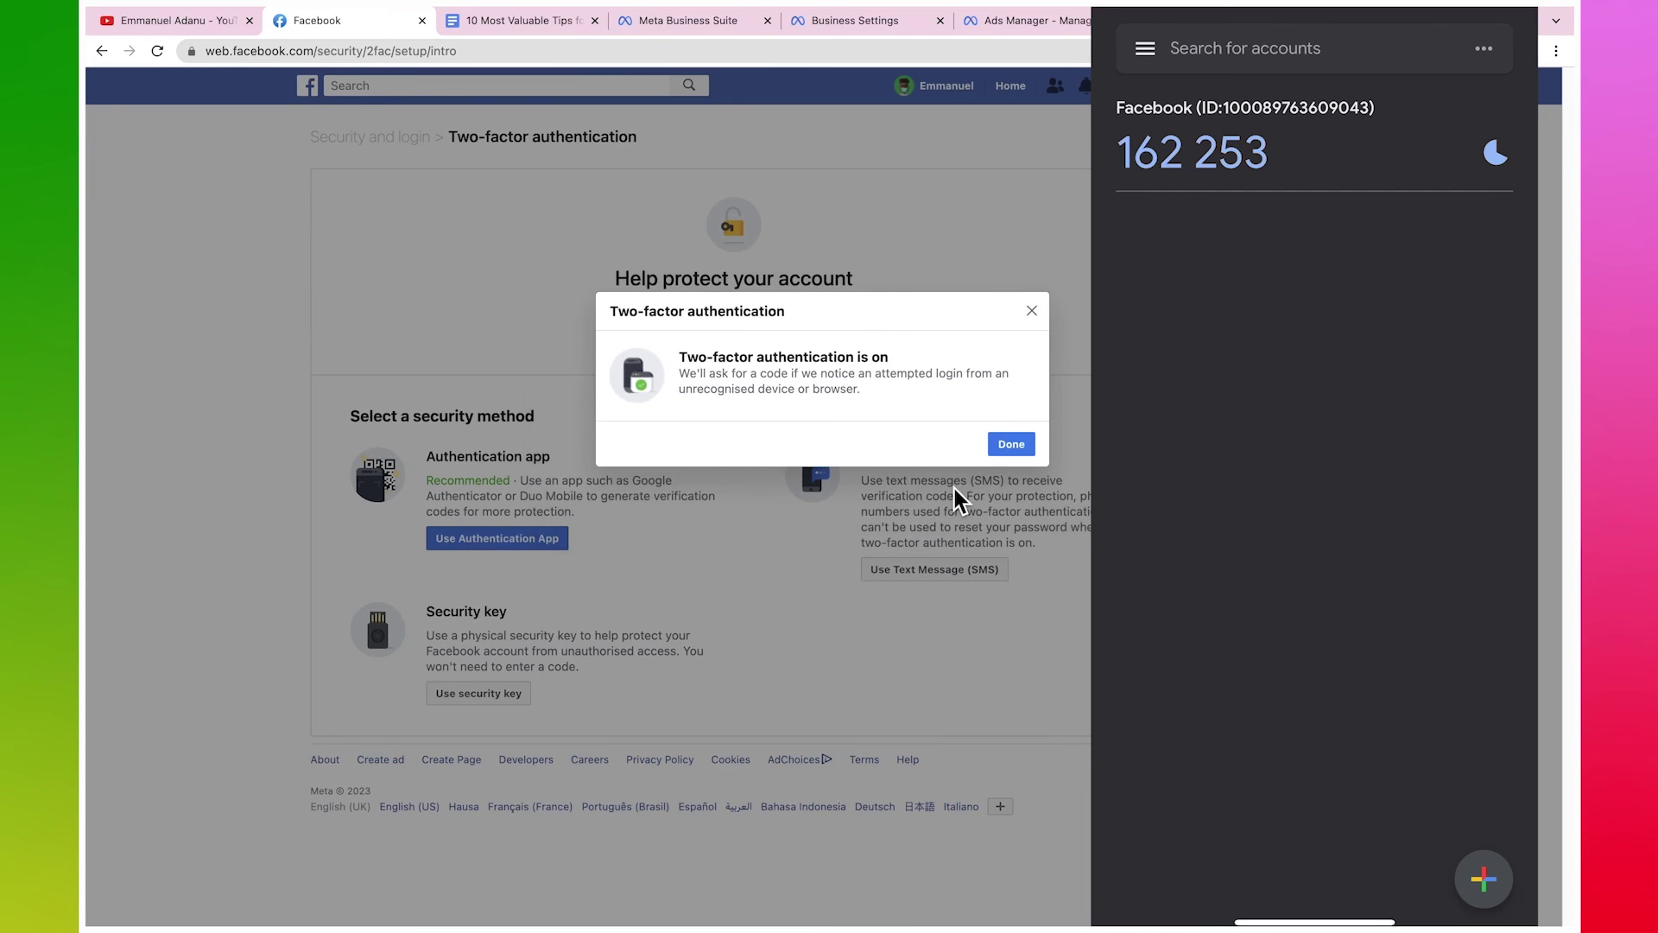
Enter the six-digit authenticator code to finish 2FA, then open Account Quality from All tools.
left_click(1008, 450)
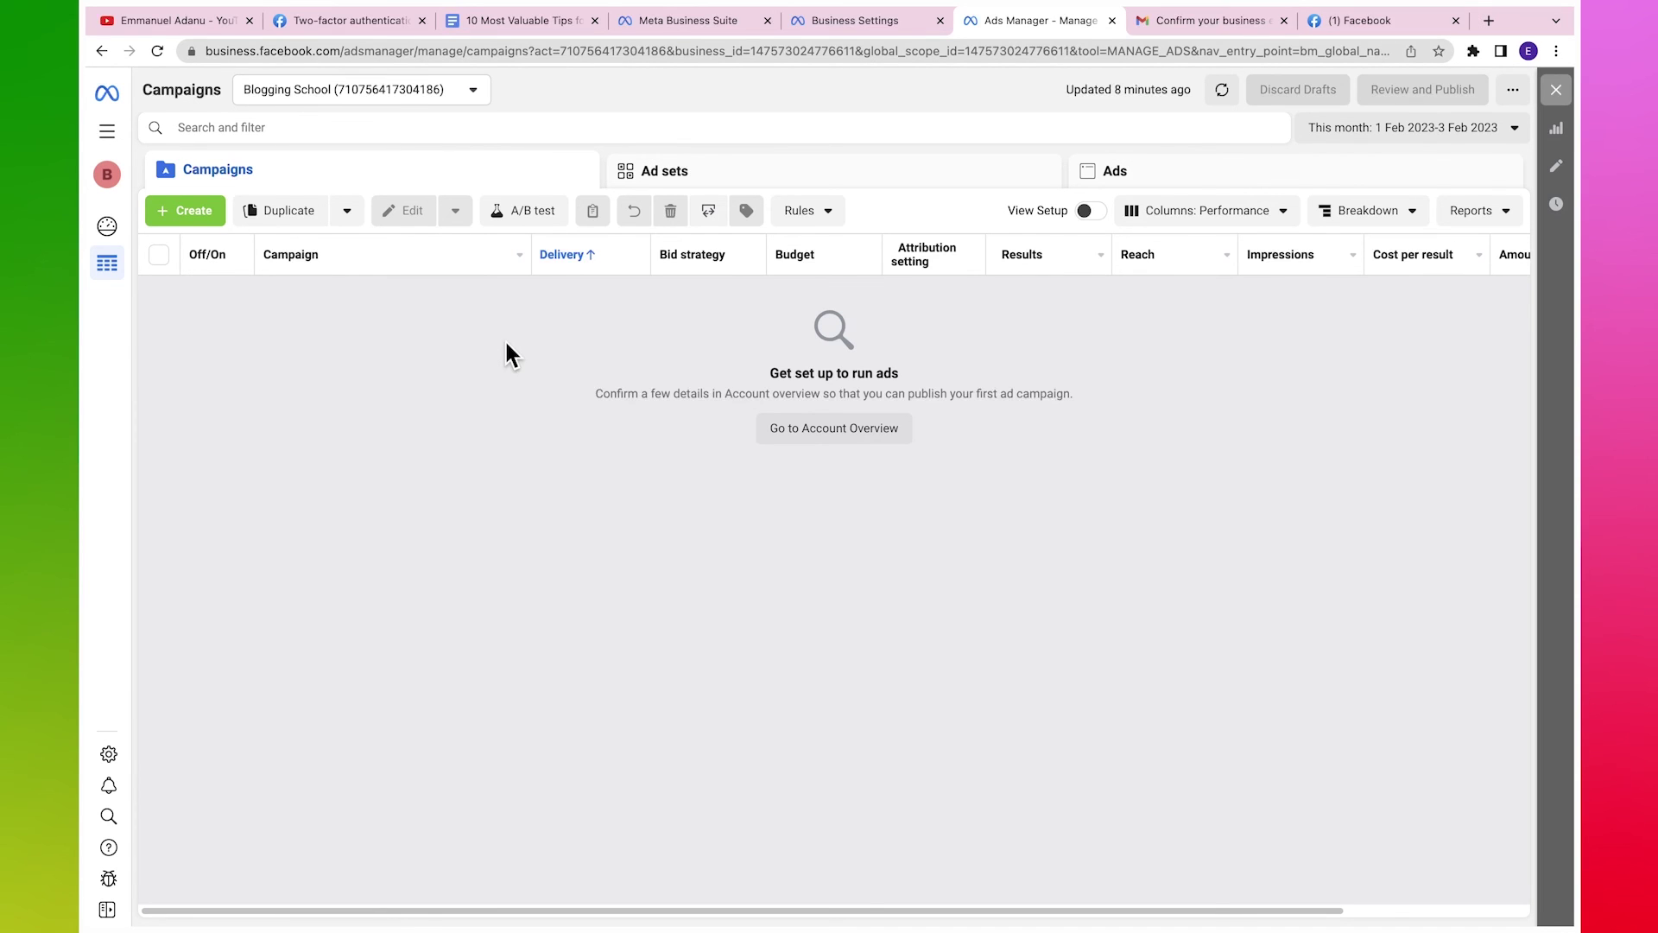
left_click(107, 134)
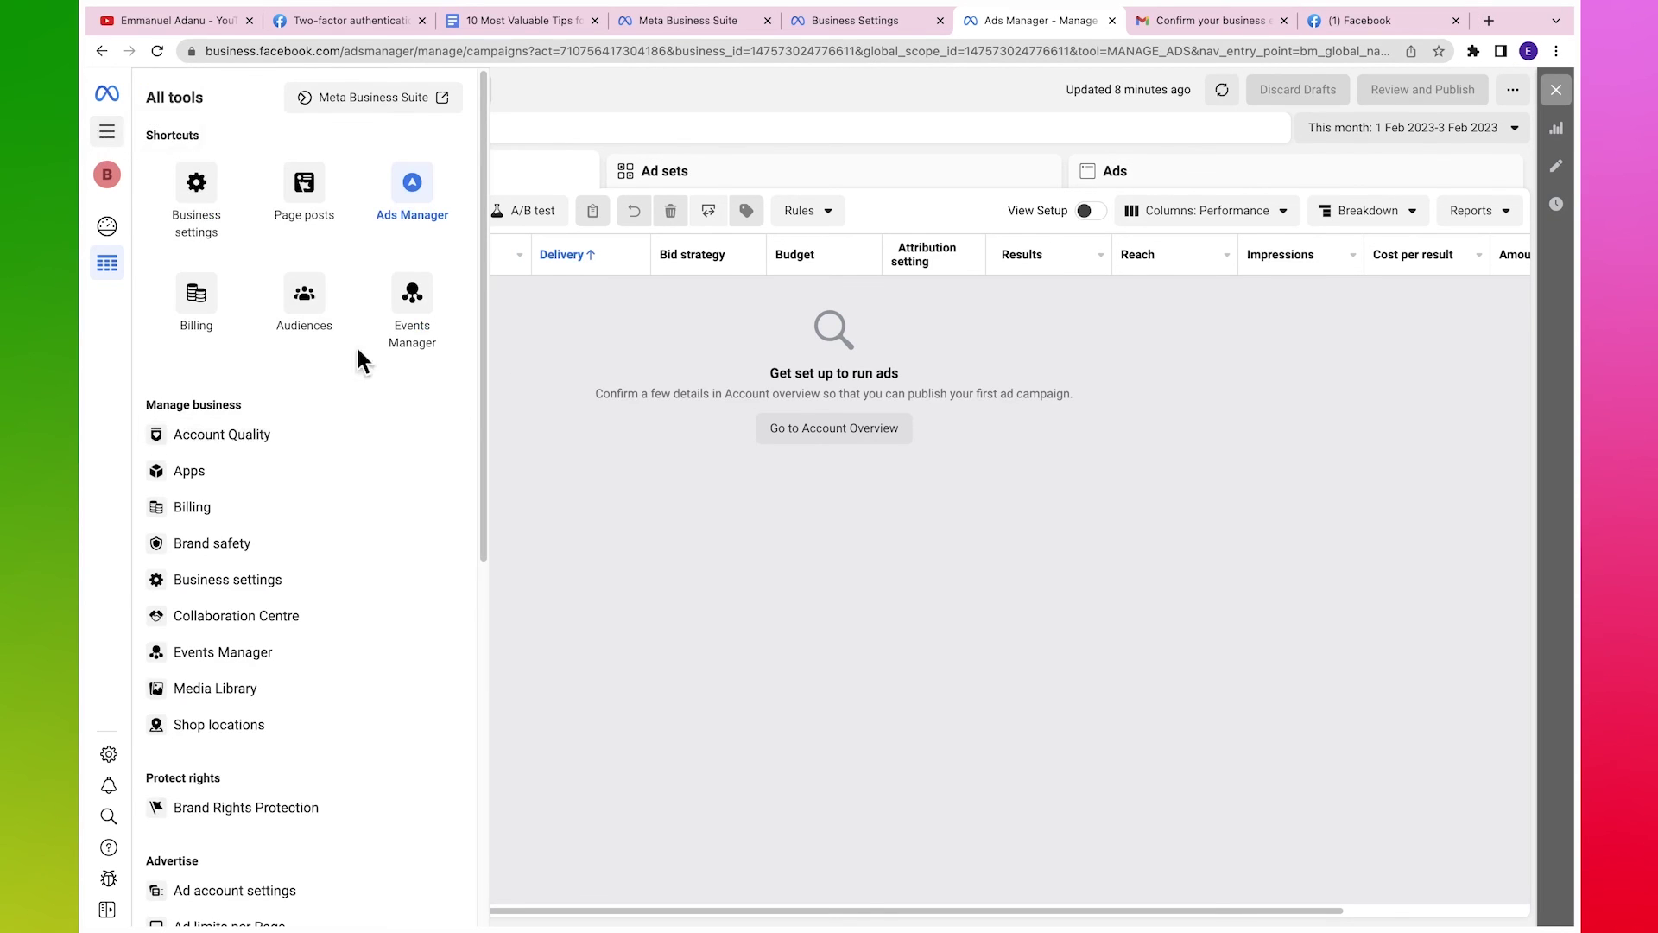
left_click(245, 448)
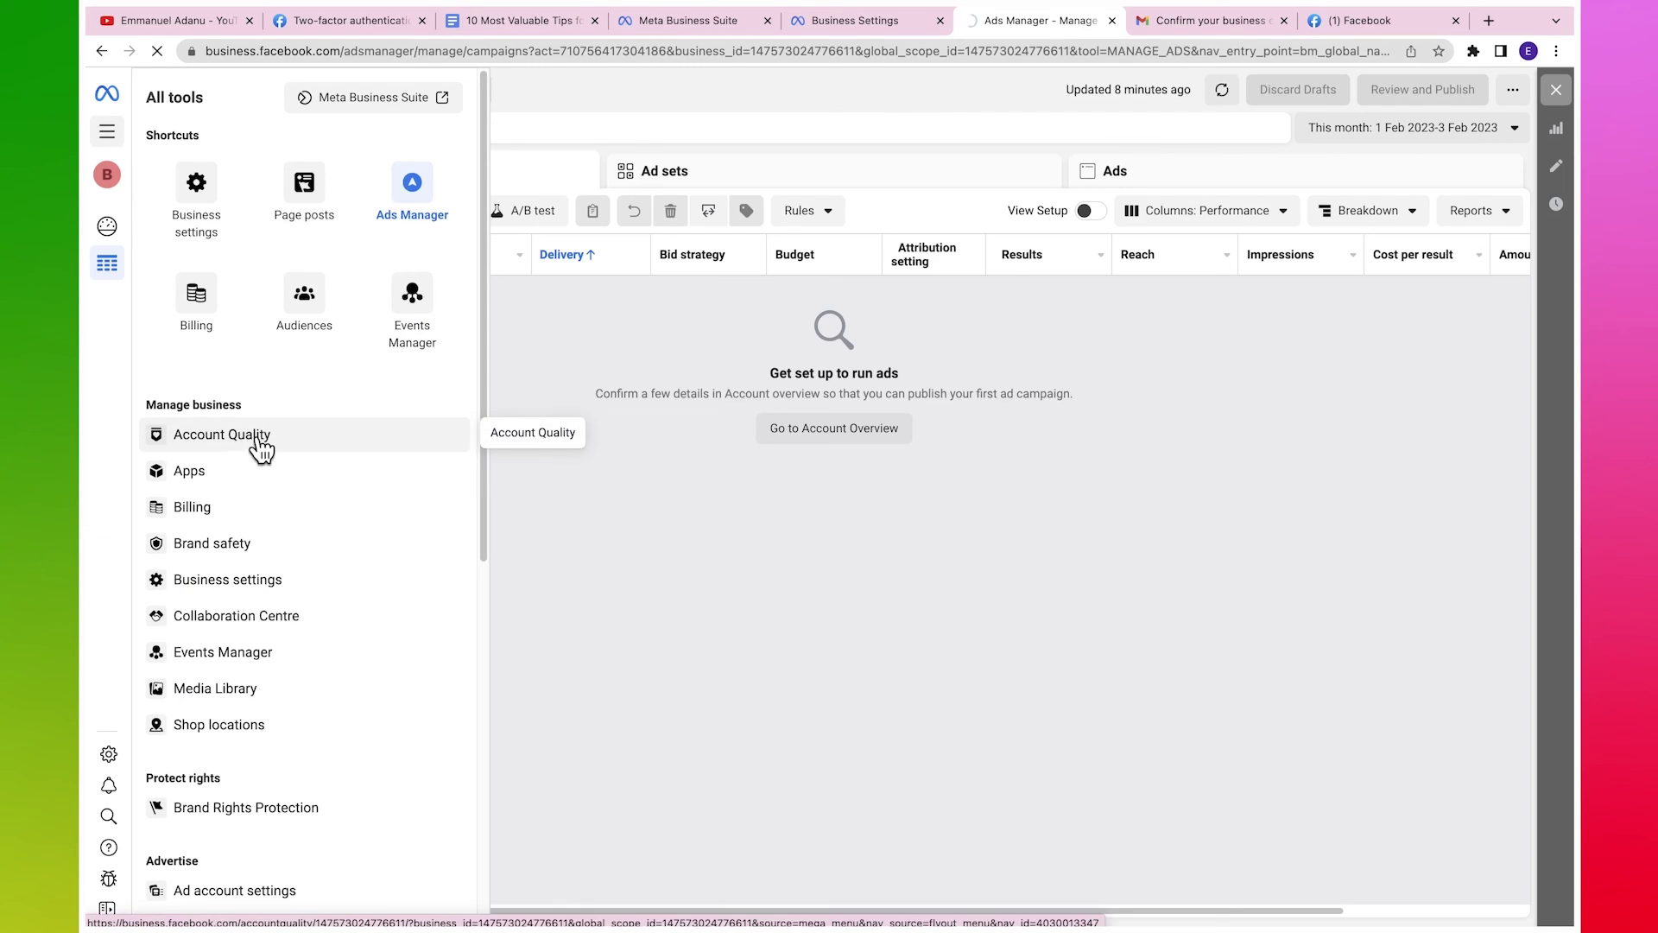